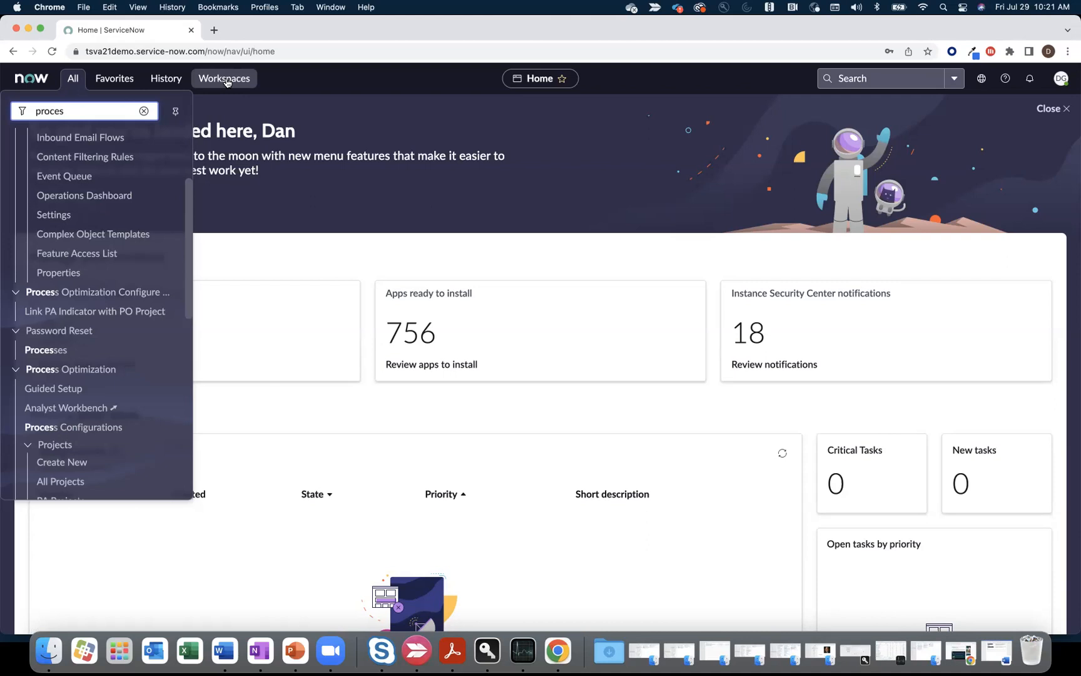
# Open the Process Optimization Analyst Workbench and look through the available process models
pyautogui.click(78, 409)
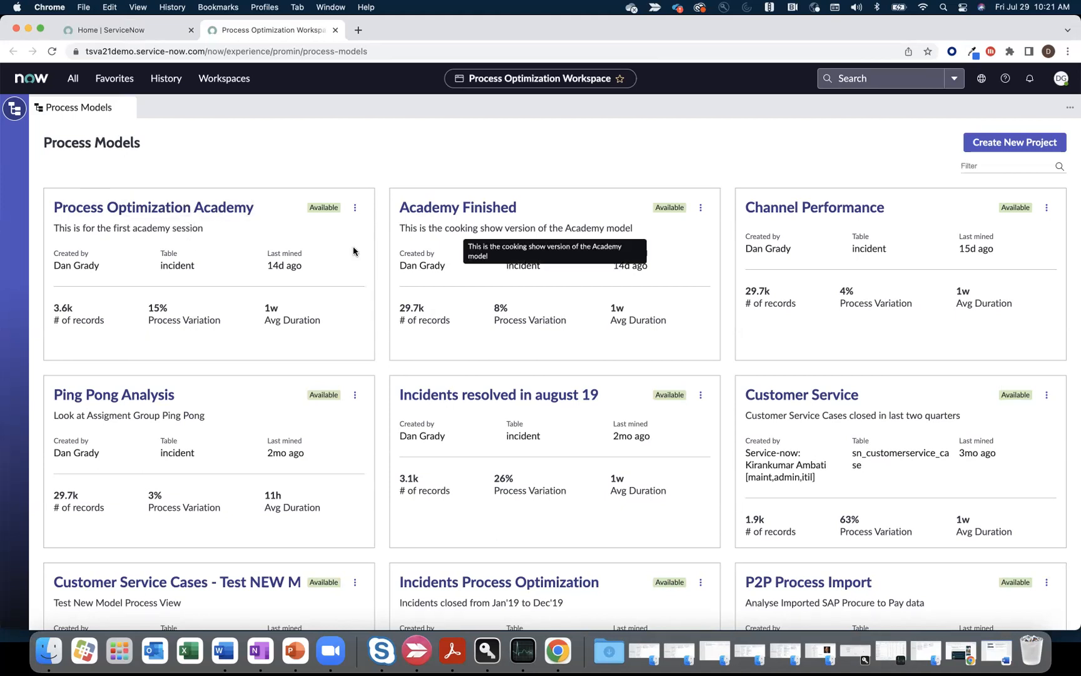
pyautogui.scroll(-2, 328, 256)
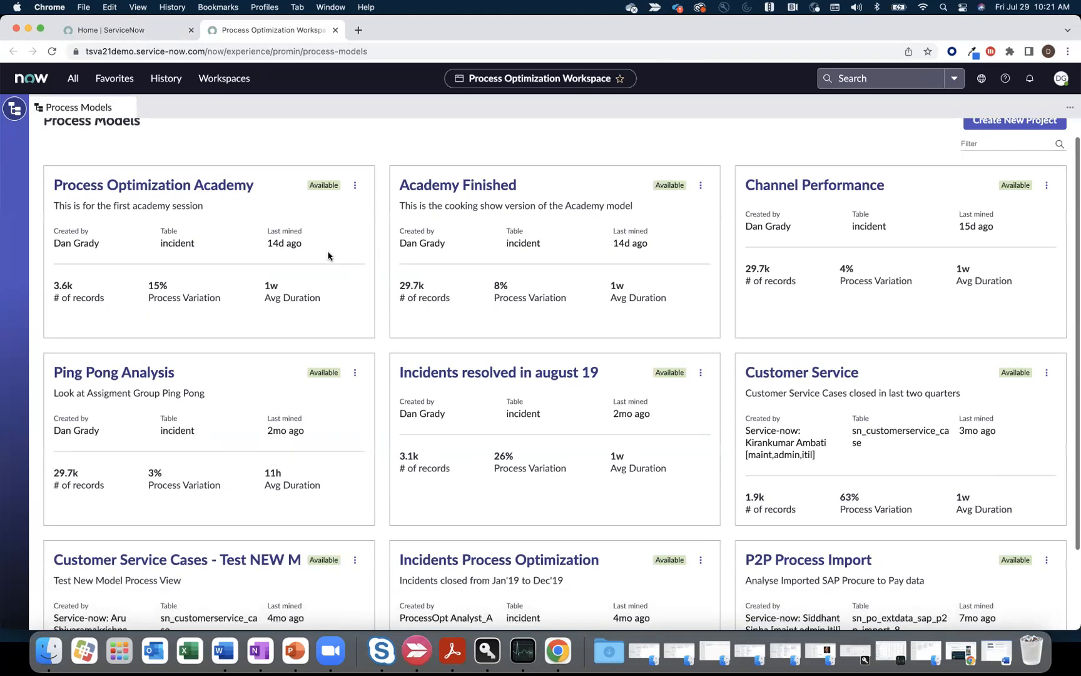
pyautogui.scroll(-3, 328, 255)
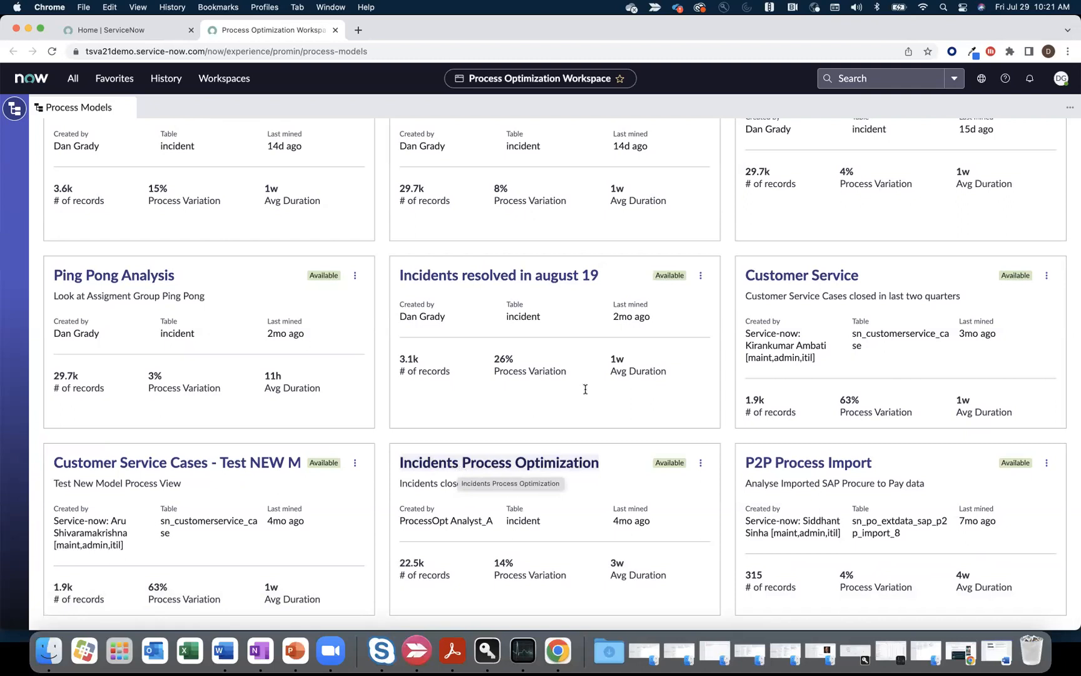
# Filter the process models by "incid" and open the Incidents Process Optimization model
pyautogui.scroll(5, 870, 276)
pyautogui.click(1001, 166)
pyautogui.write('incid')
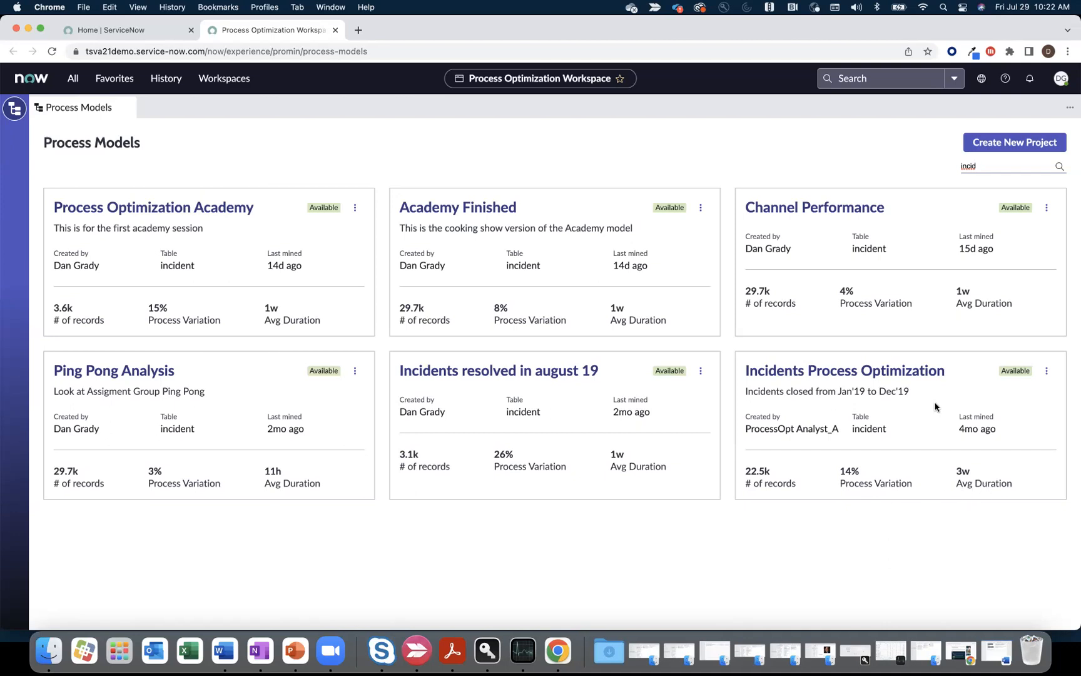
pyautogui.click(860, 373)
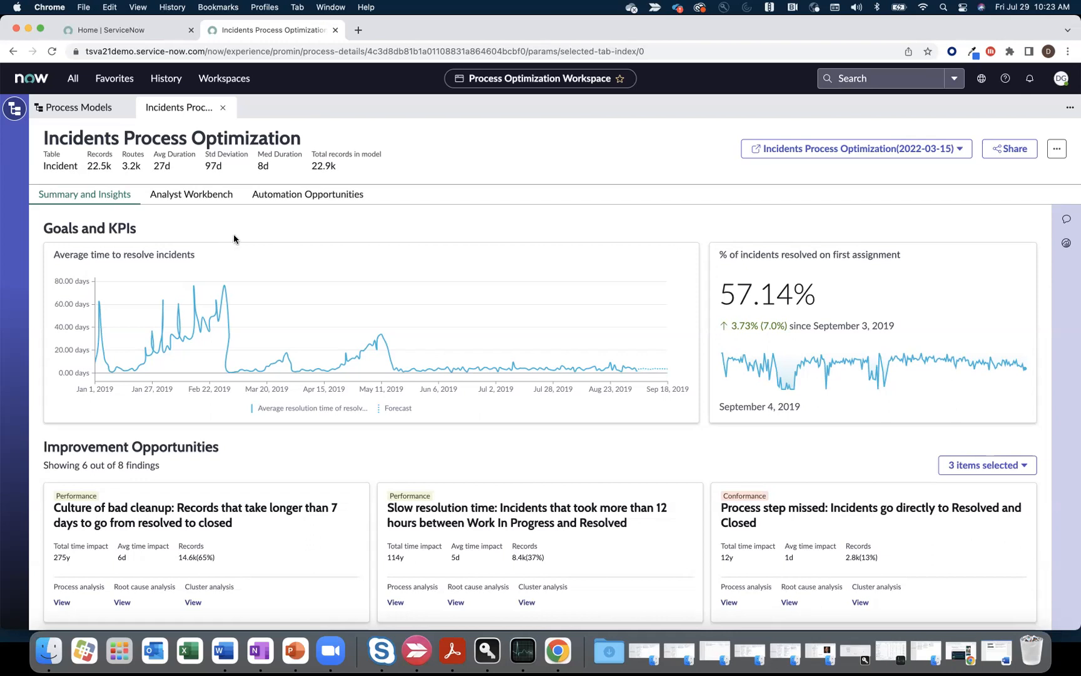
# Examine the model's goals and KPIs and its improvement opportunities, including the average time impact of the multihop issue
pyautogui.scroll(-2, 234, 238)
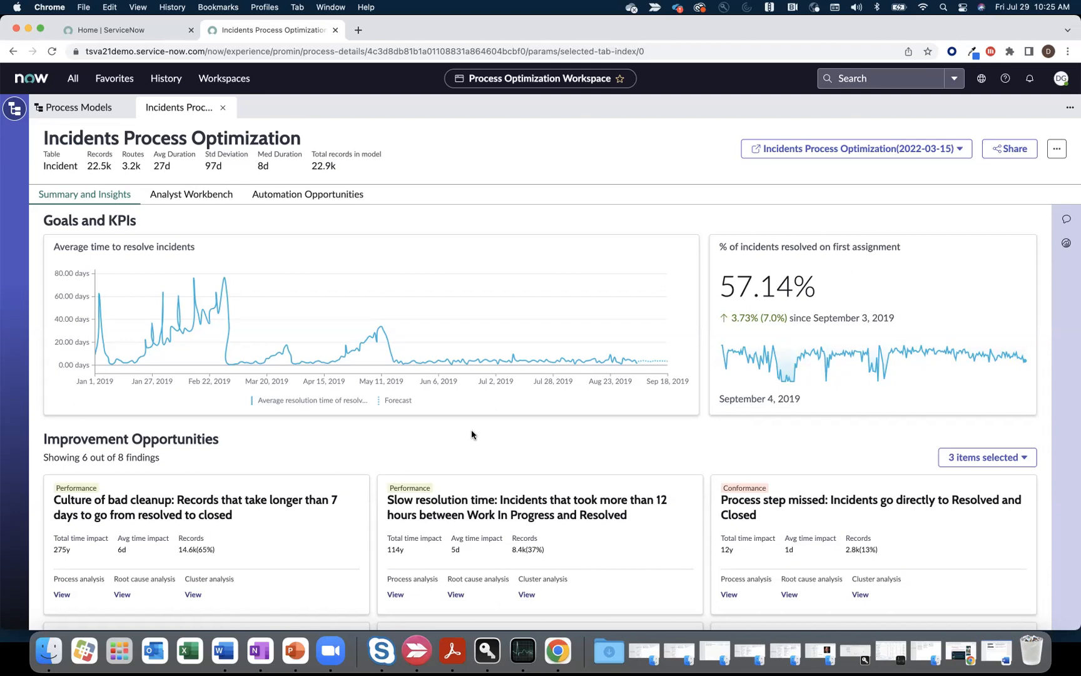
pyautogui.scroll(-2, 472, 434)
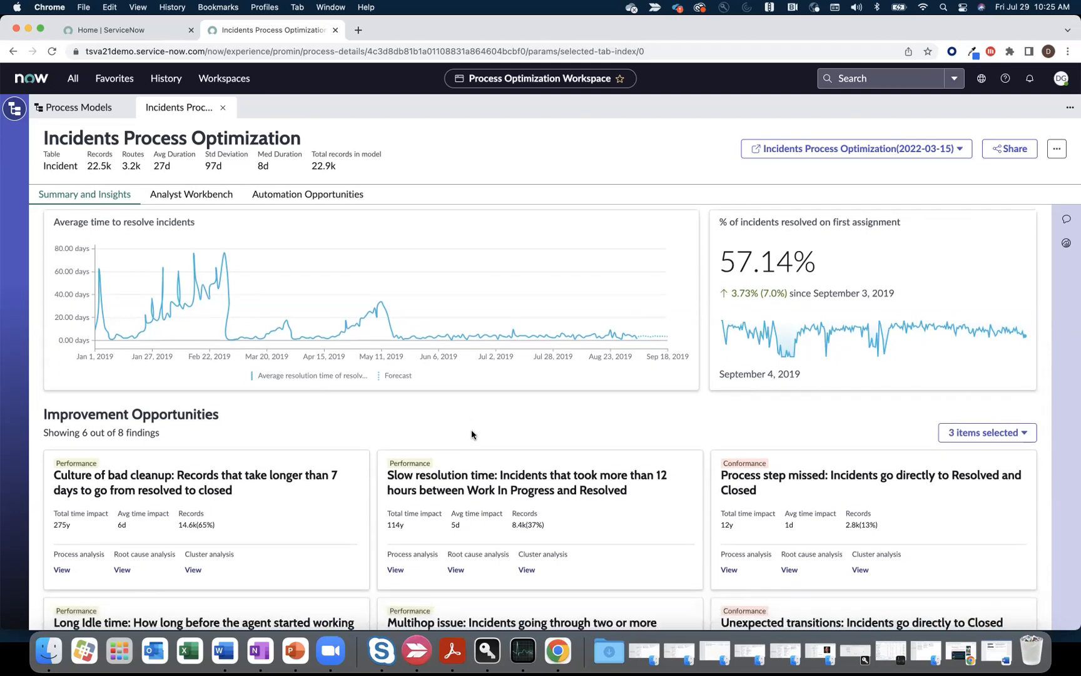
pyautogui.scroll(-5, 472, 434)
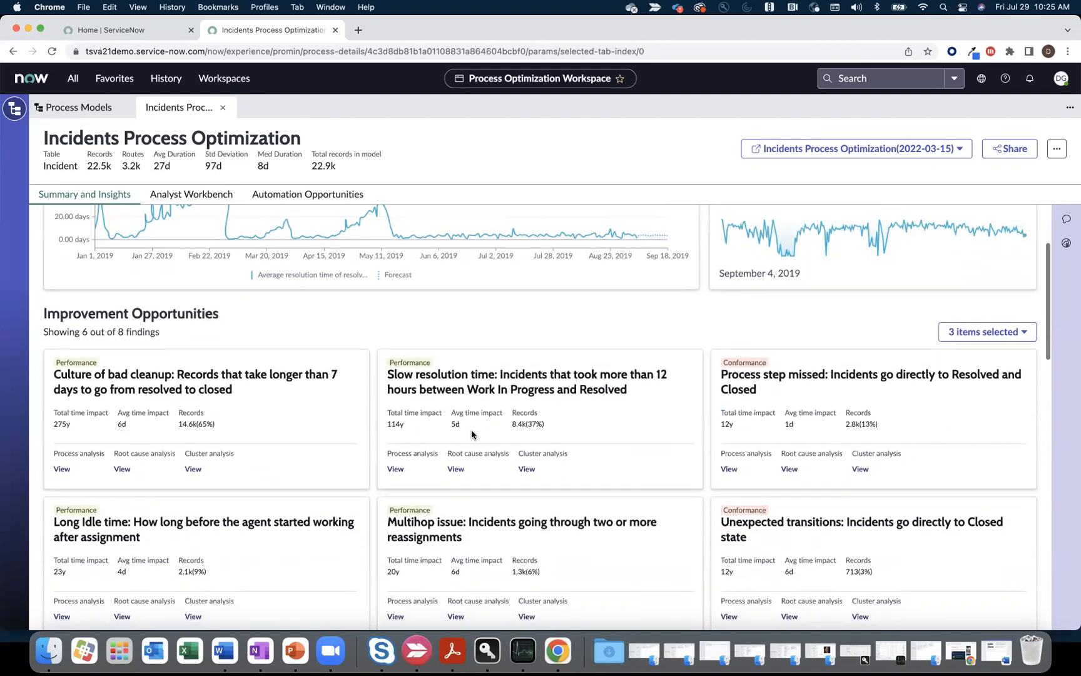
pyautogui.scroll(-2, 472, 434)
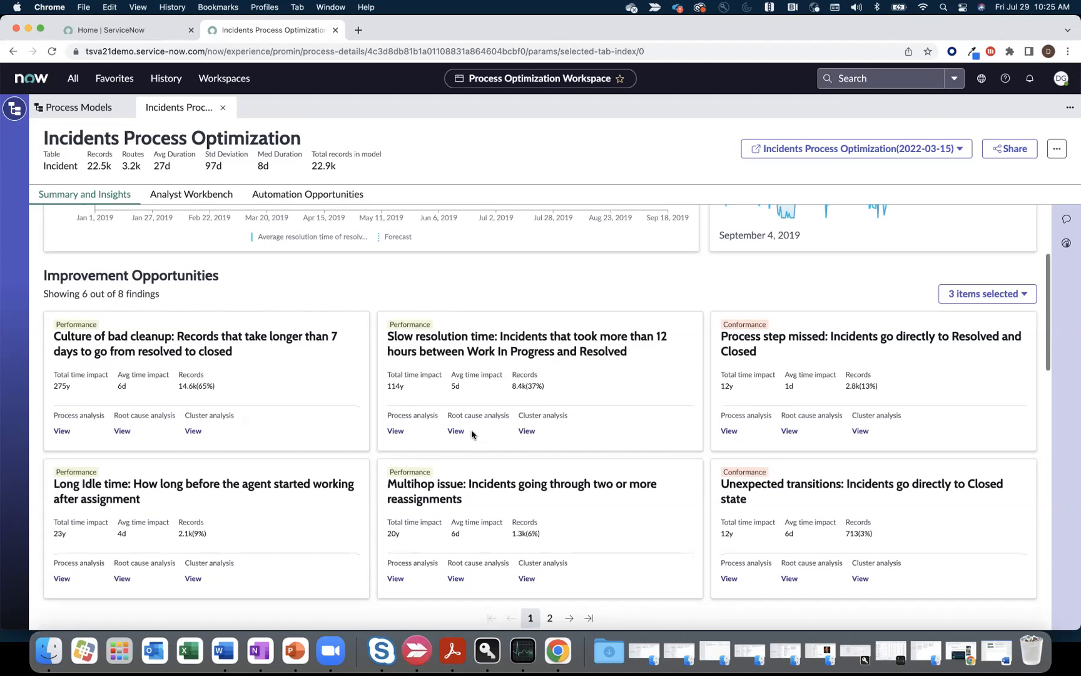
pyautogui.scroll(-1, 473, 438)
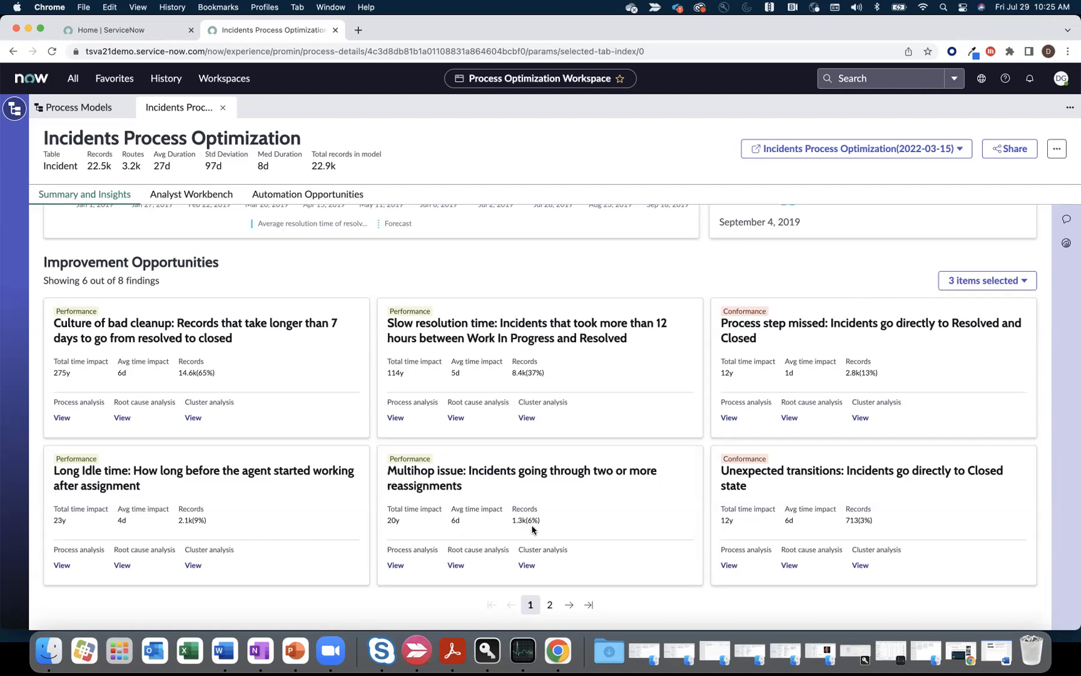
pyautogui.moveTo(518, 521)
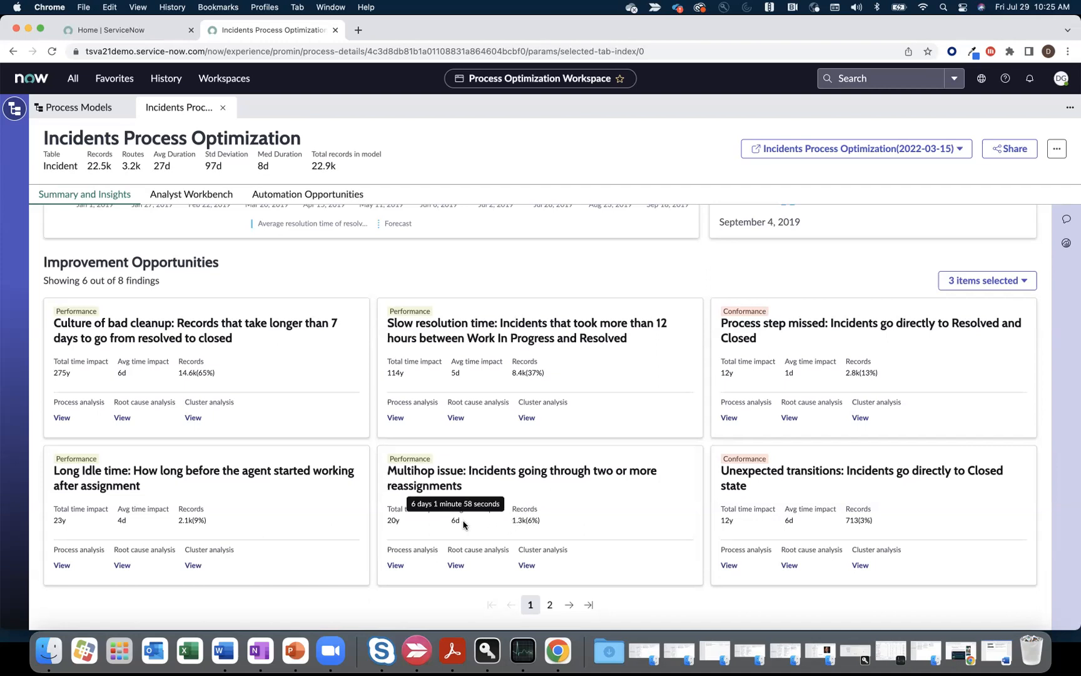
pyautogui.moveTo(458, 522)
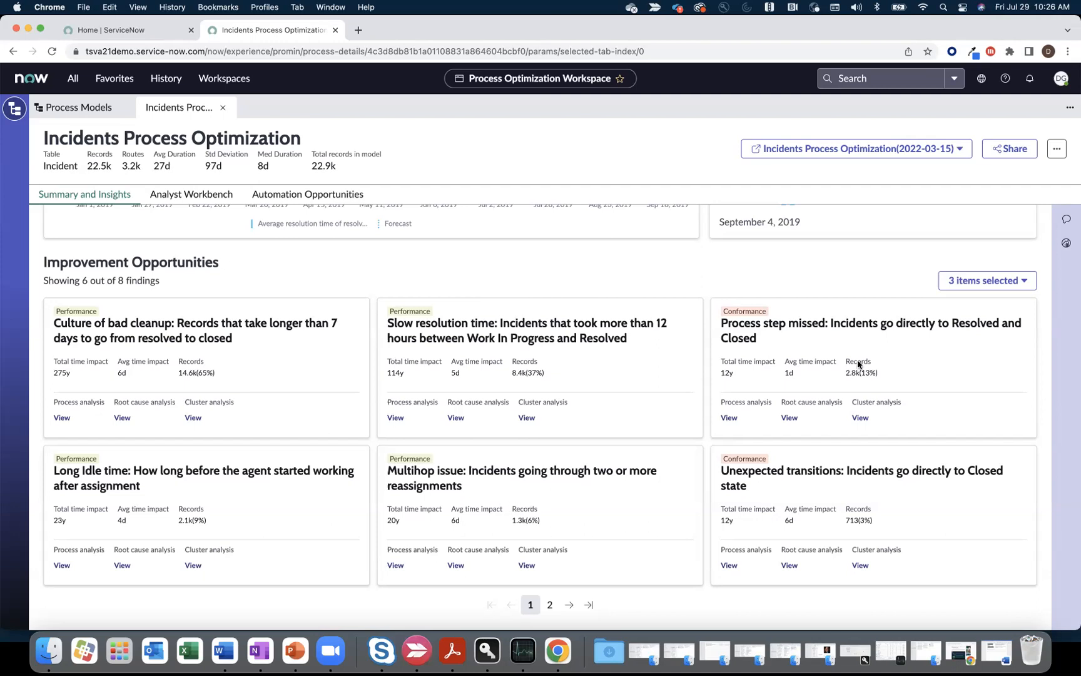
# Exclude the Performance category from the improvement opportunities, keeping Conformance and Quality
pyautogui.click(979, 284)
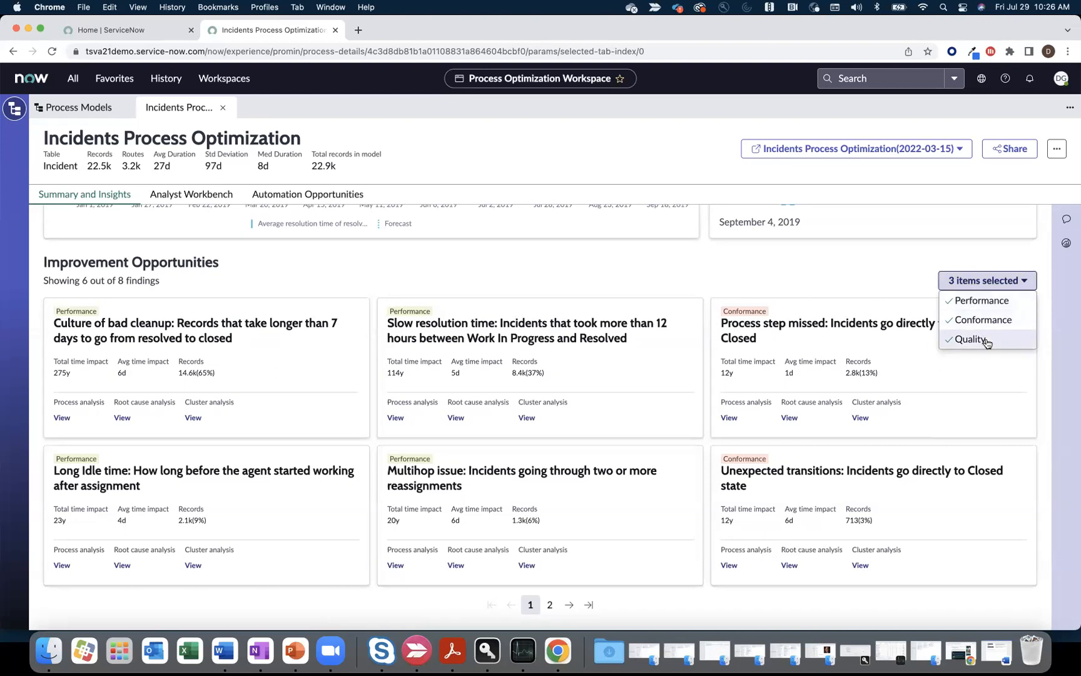
pyautogui.click(982, 302)
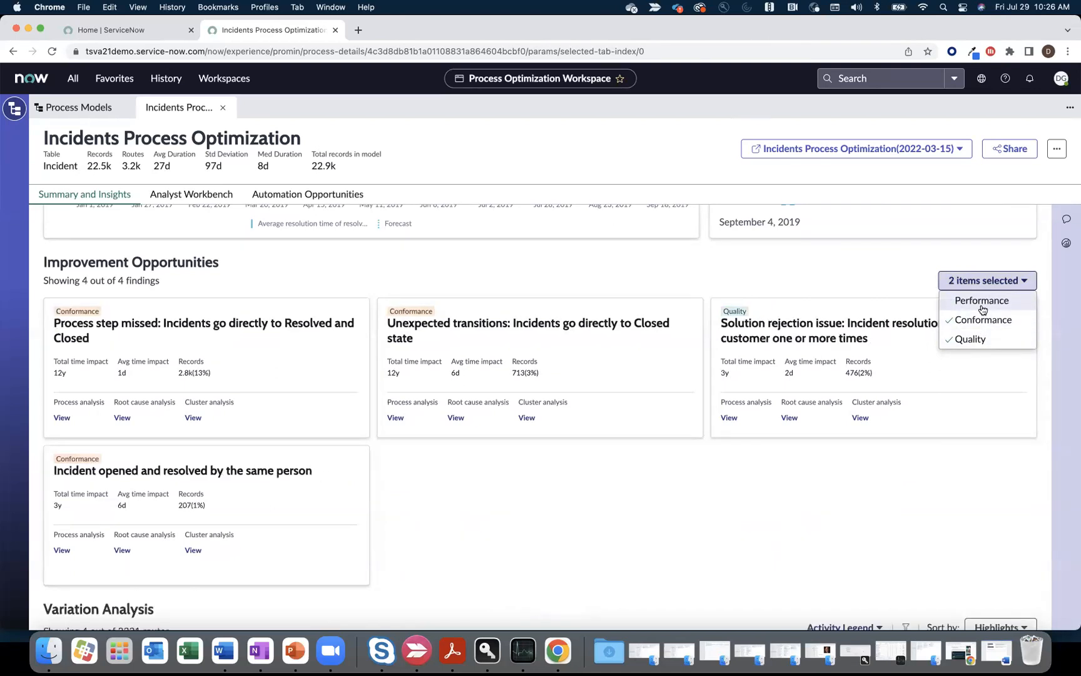
pyautogui.click(893, 273)
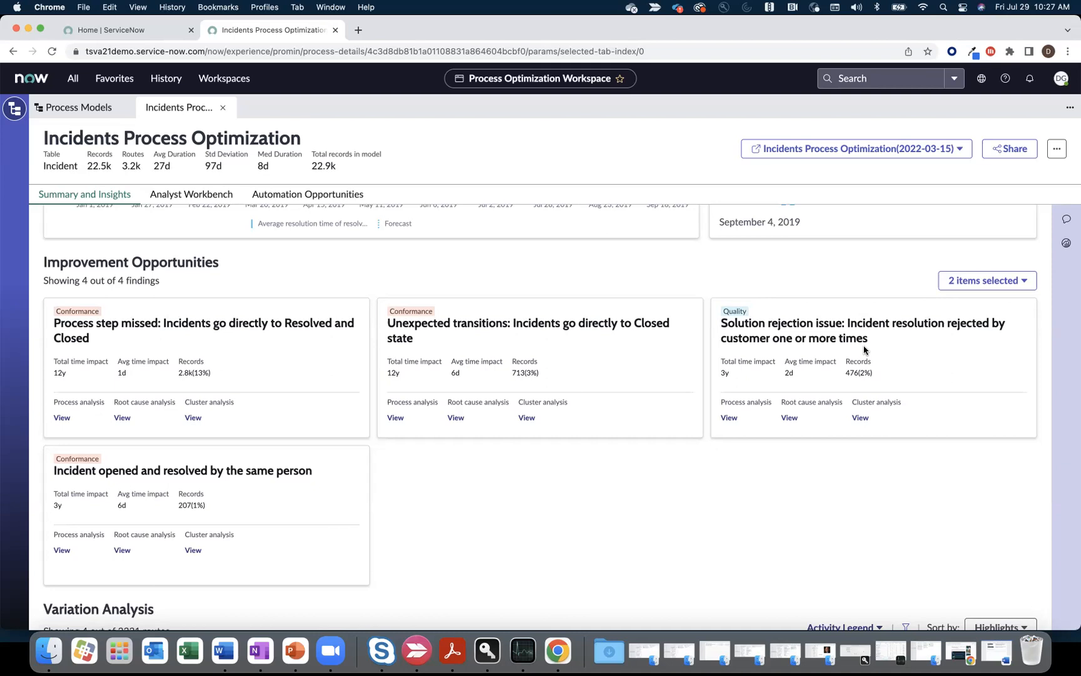
# Try to filter the Variation Analysis routes to those with Steps greater than 10, and reload the page
pyautogui.scroll(-5, 864, 350)
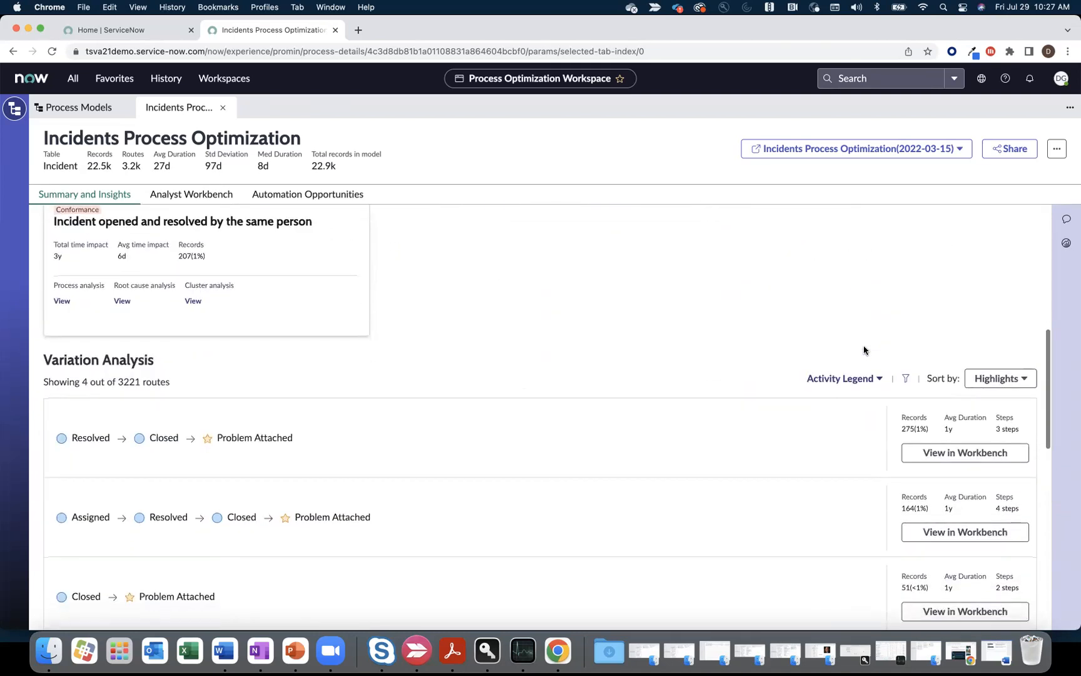
pyautogui.scroll(-1, 864, 350)
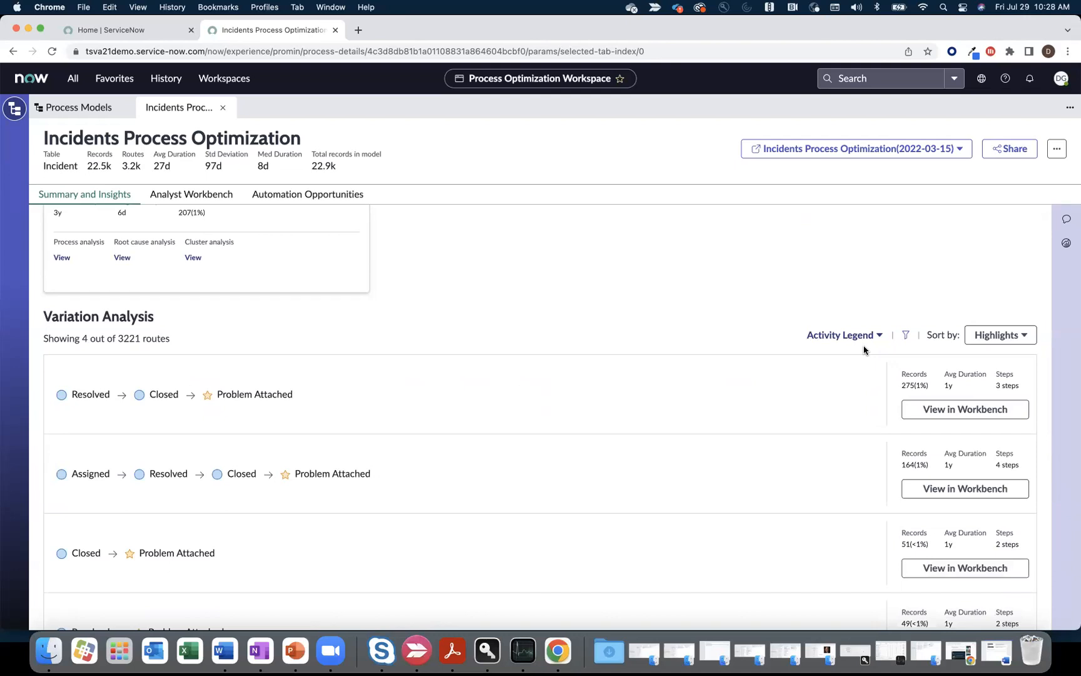
pyautogui.scroll(-2, 863, 349)
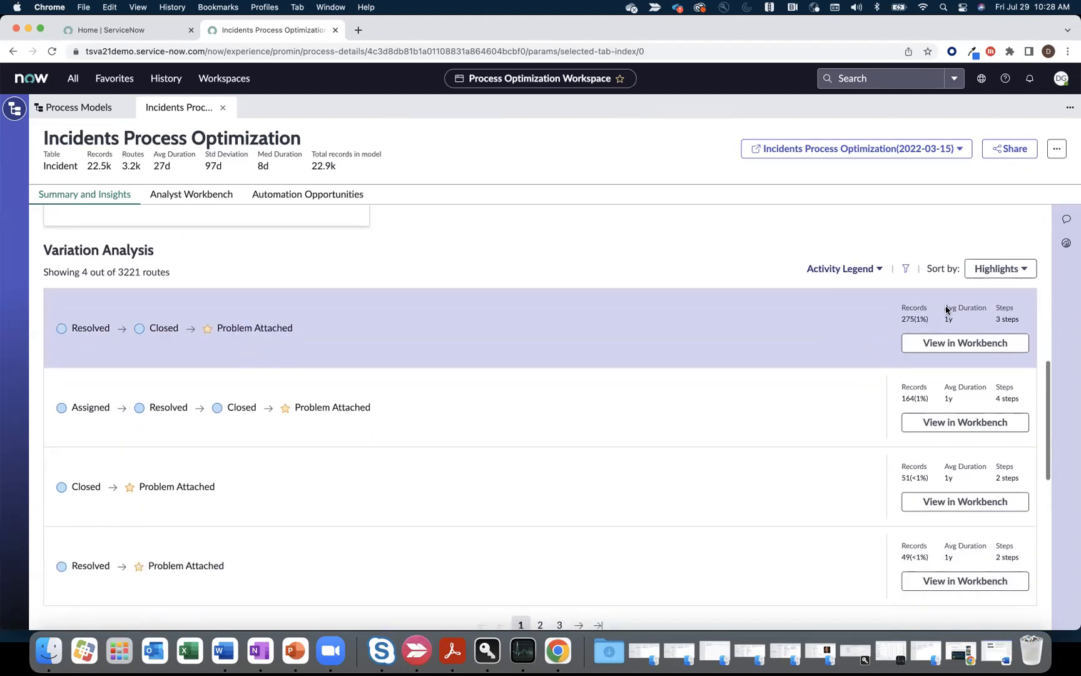
pyautogui.click(998, 270)
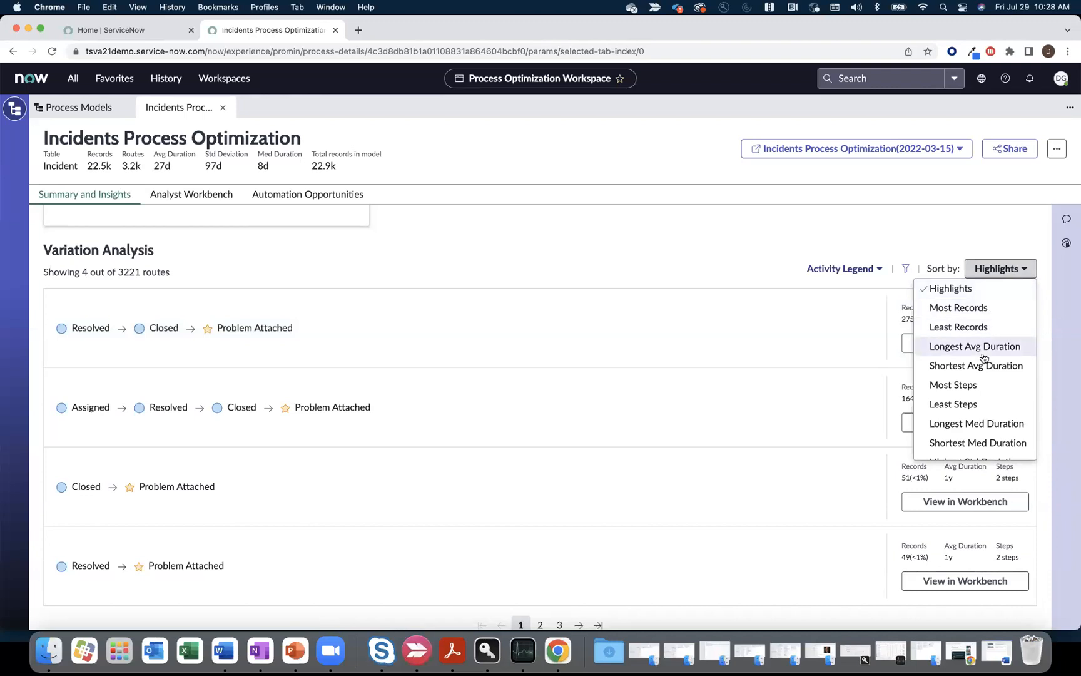
pyautogui.click(907, 270)
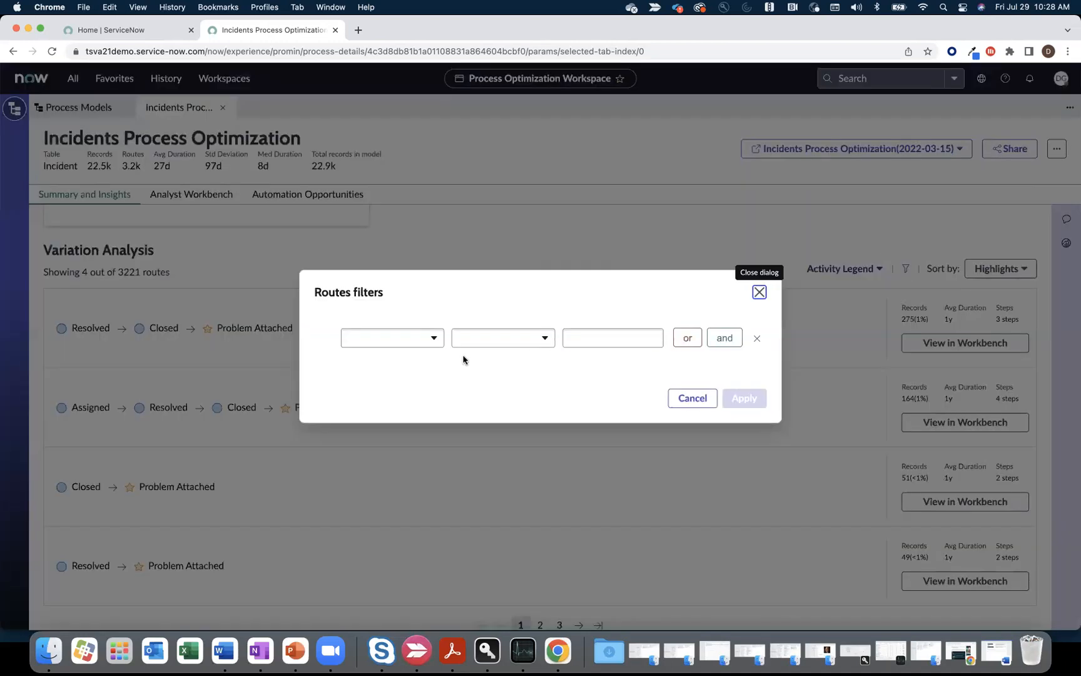
pyautogui.click(440, 342)
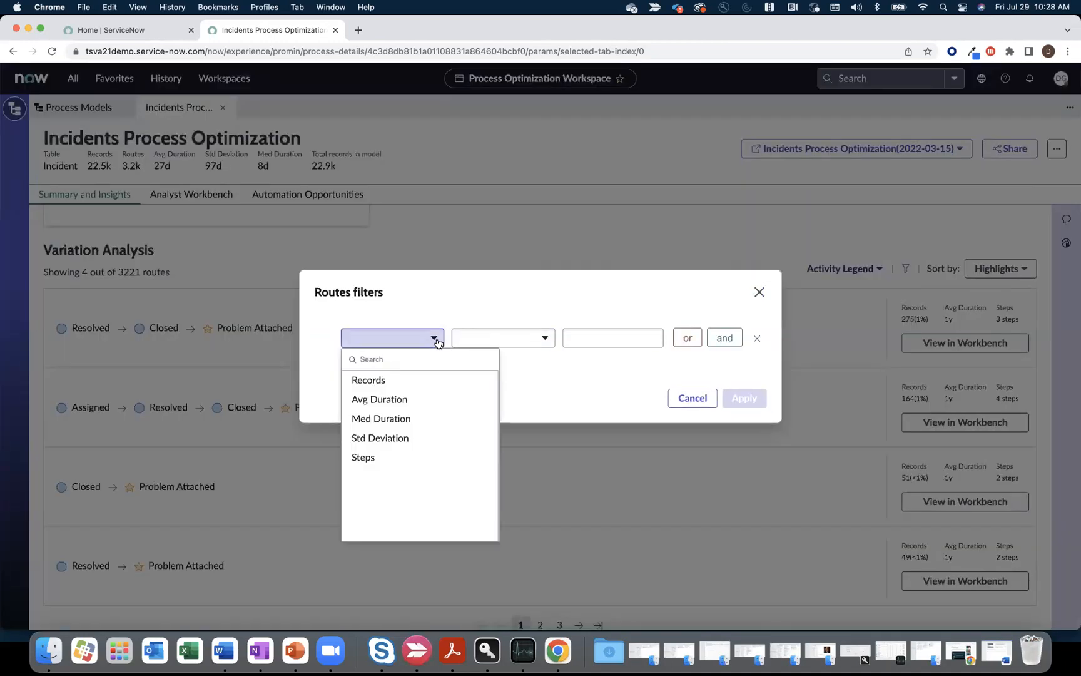
pyautogui.click(389, 459)
pyautogui.click(500, 338)
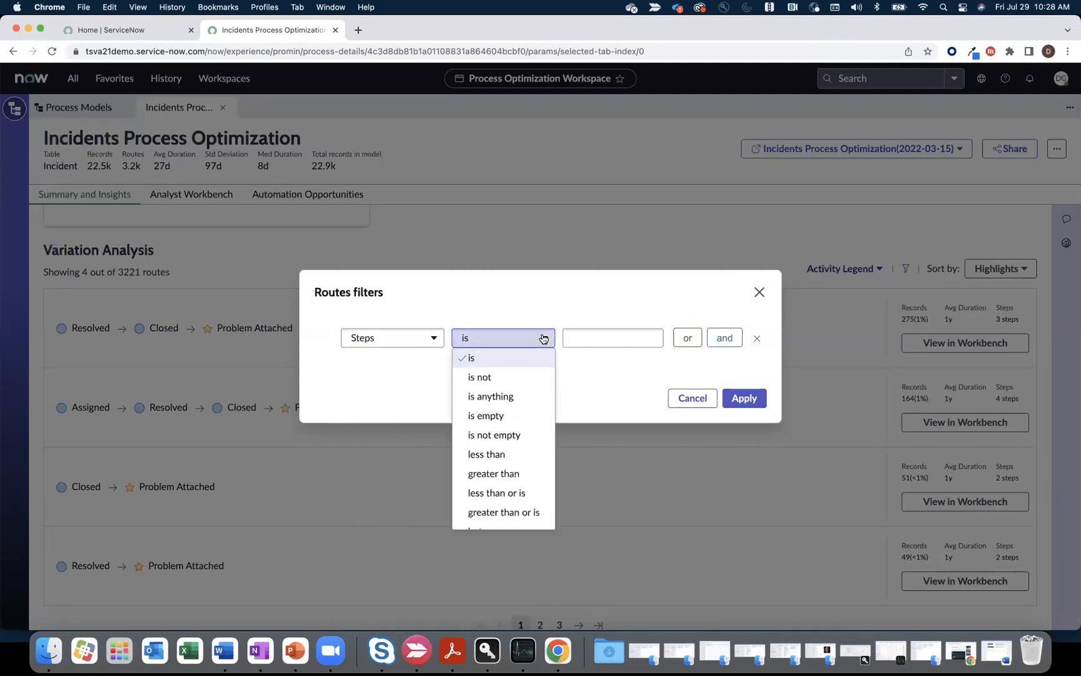
pyautogui.click(491, 473)
pyautogui.click(608, 334)
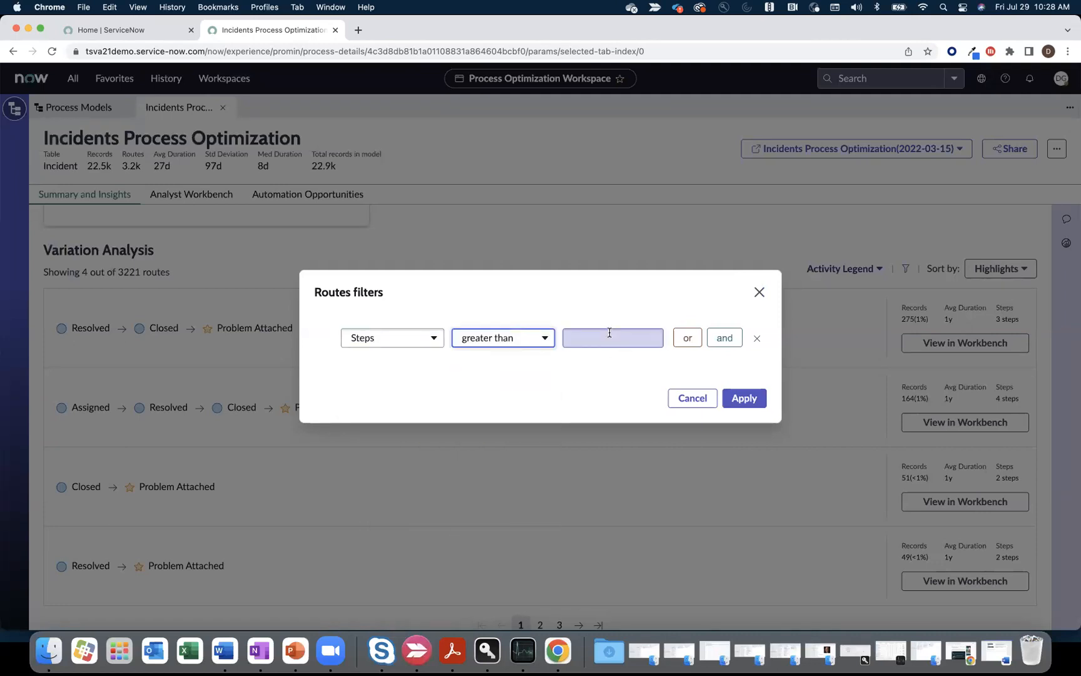
pyautogui.write('10')
pyautogui.click(603, 364)
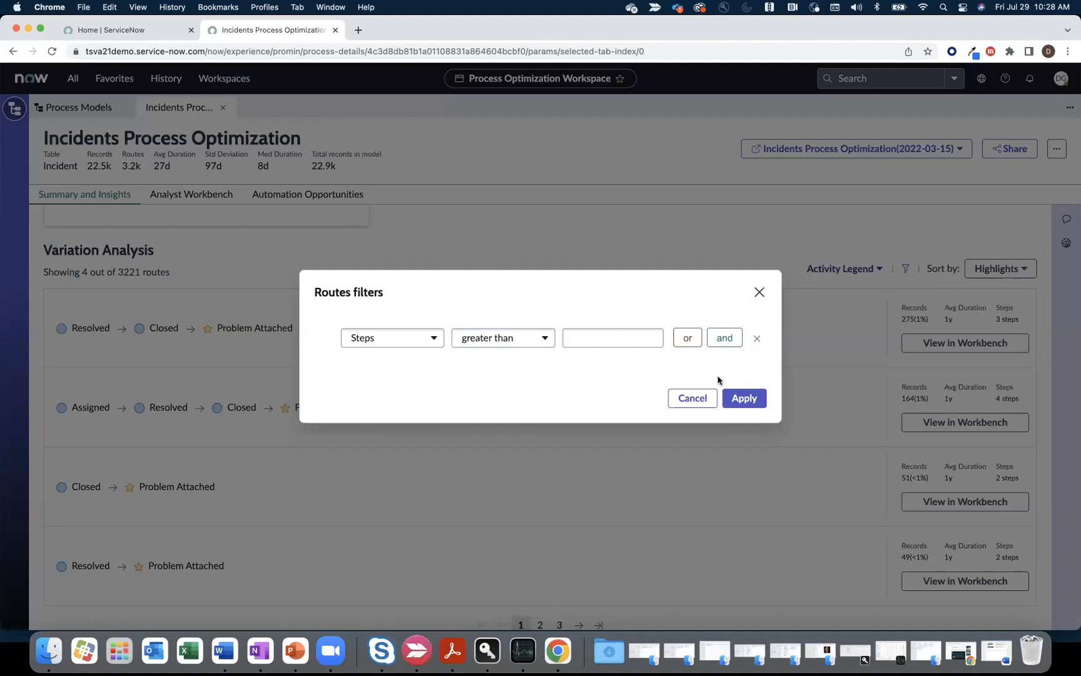
pyautogui.click(745, 394)
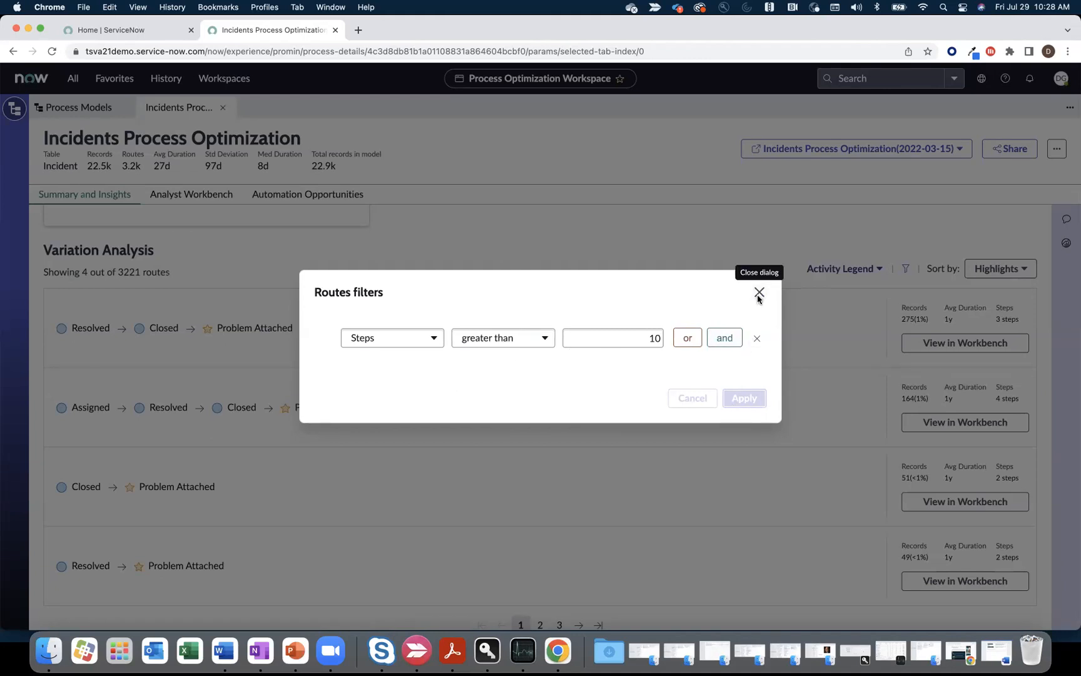
pyautogui.click(53, 54)
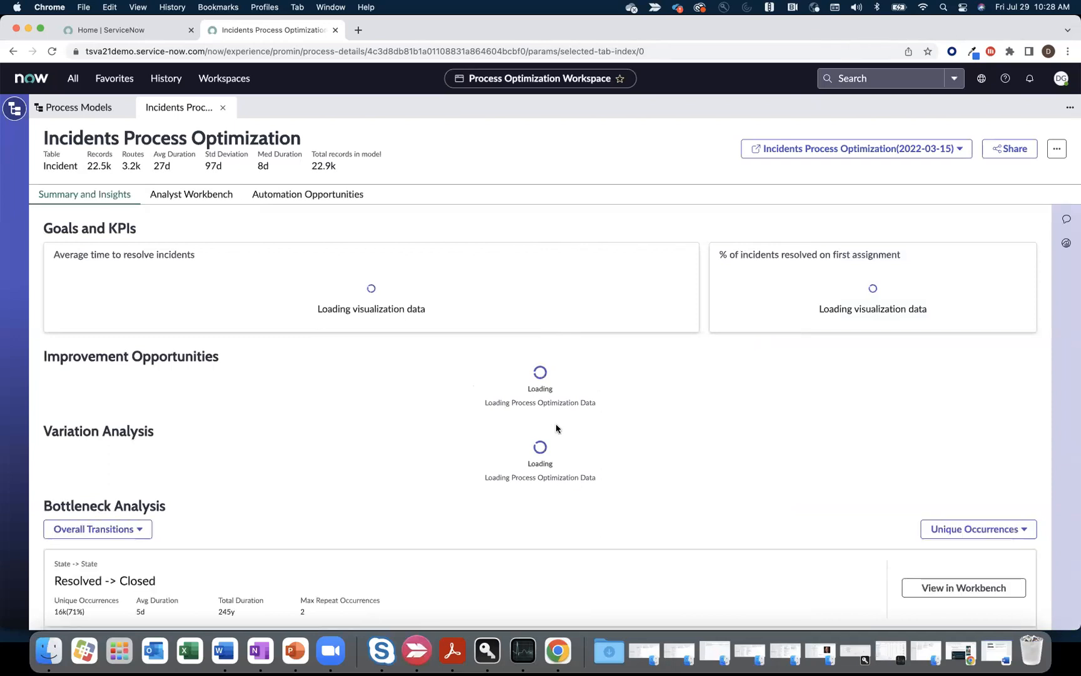
# Filter the Variation Analysis routes to those with Steps greater than 10
pyautogui.scroll(-2, 556, 428)
pyautogui.scroll(-10, 556, 428)
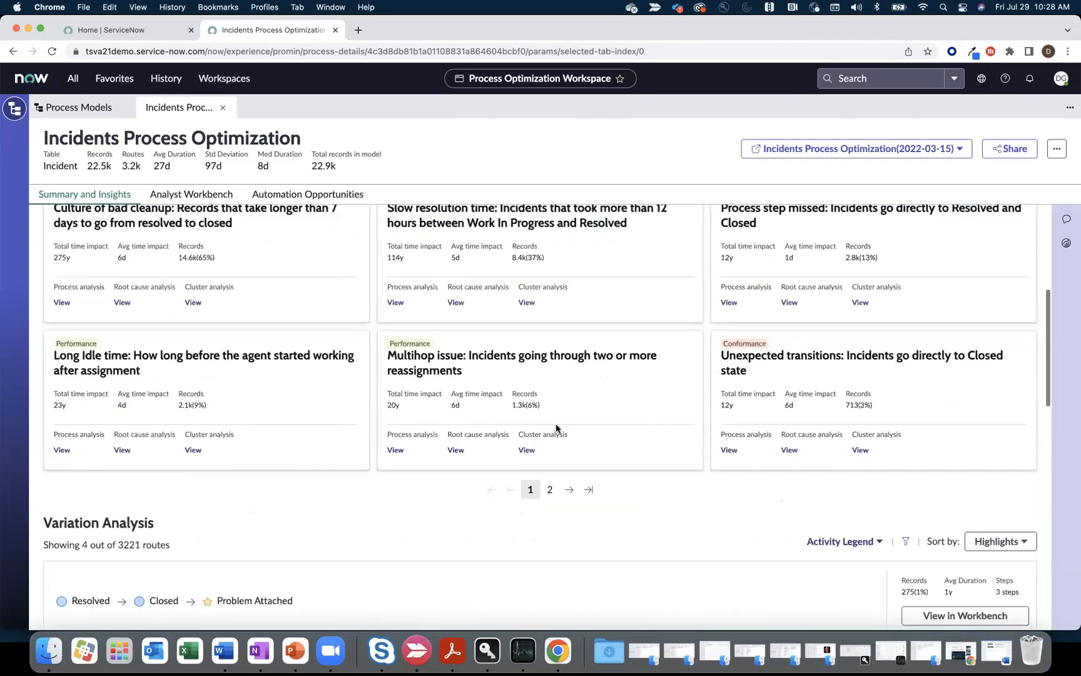
pyautogui.click(905, 351)
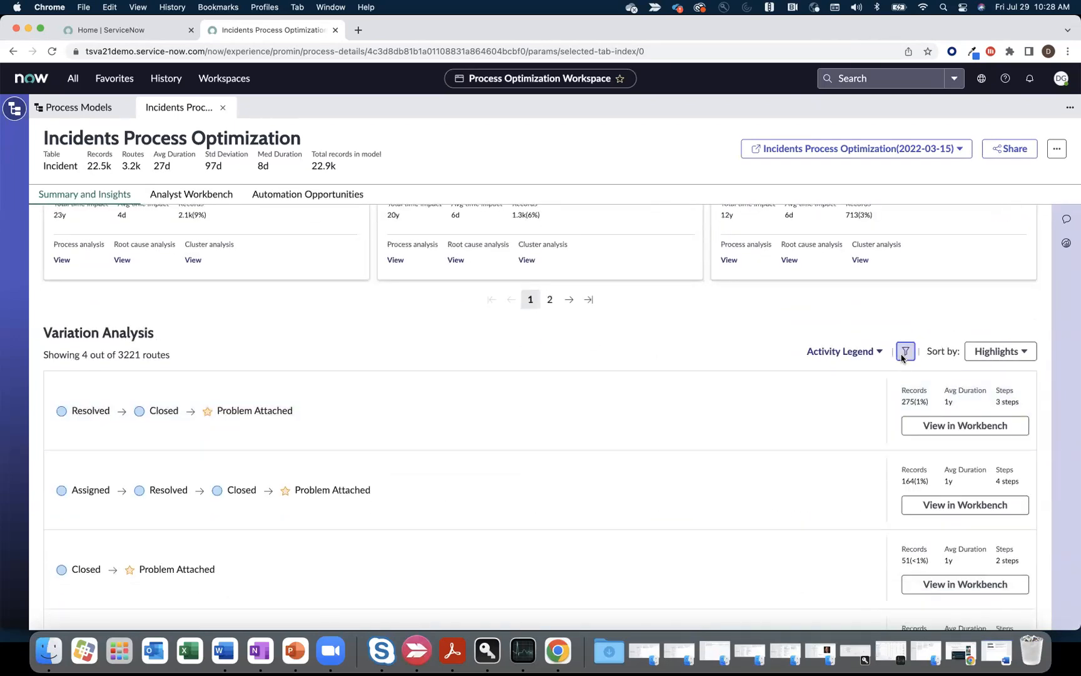
pyautogui.click(425, 338)
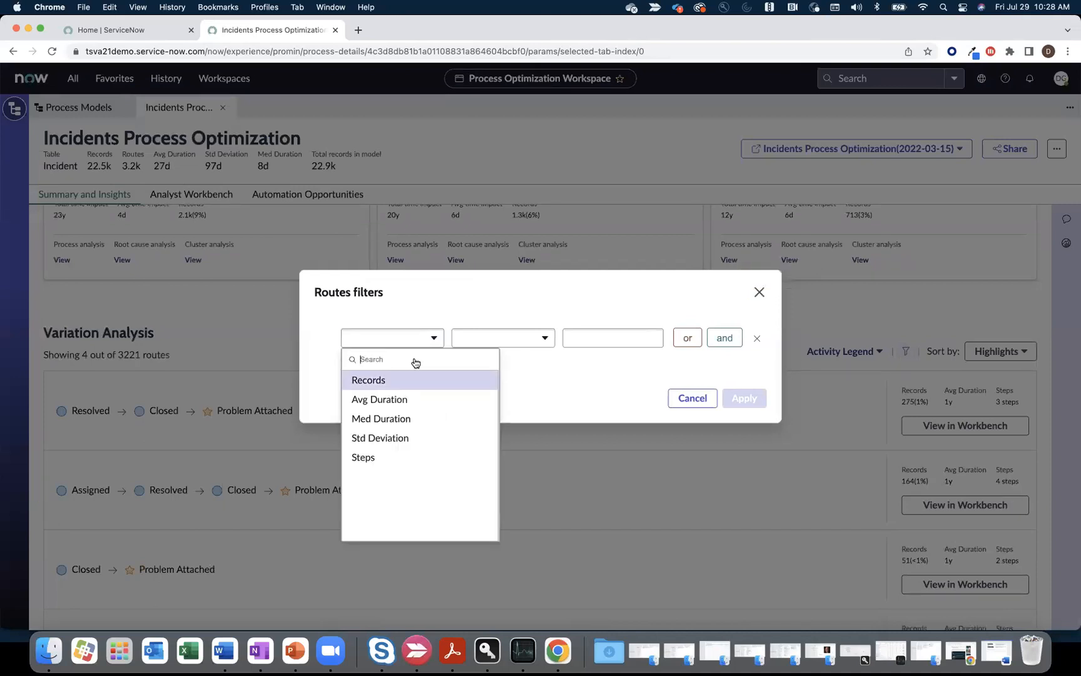
pyautogui.click(381, 456)
pyautogui.click(528, 342)
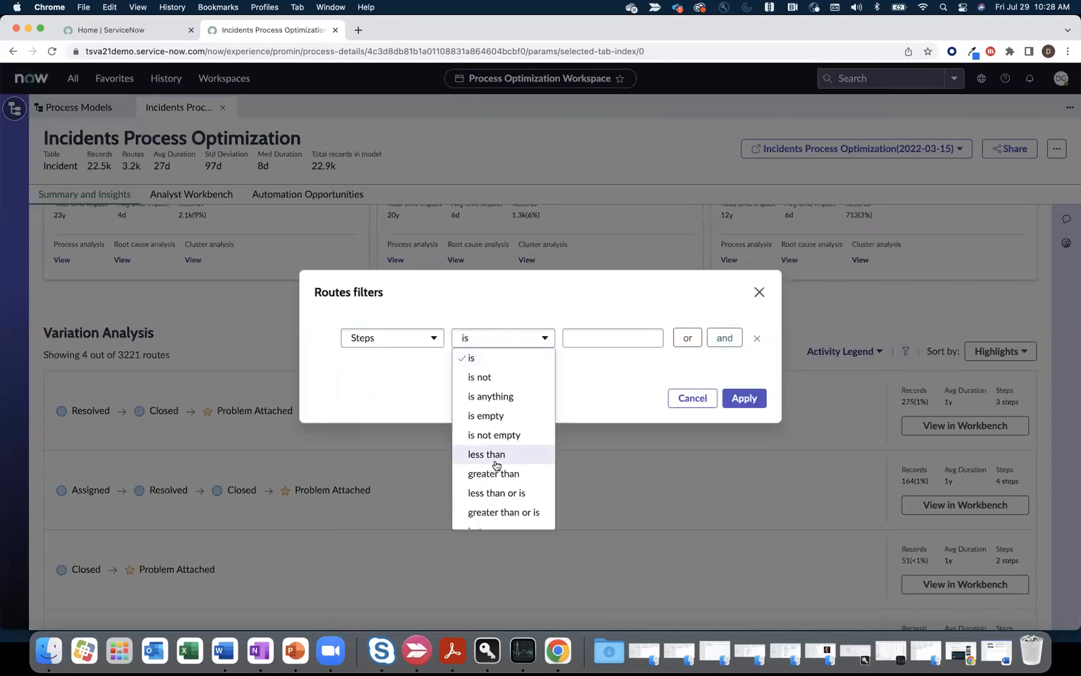
pyautogui.click(474, 477)
pyautogui.click(613, 340)
pyautogui.write('10')
pyautogui.click(728, 394)
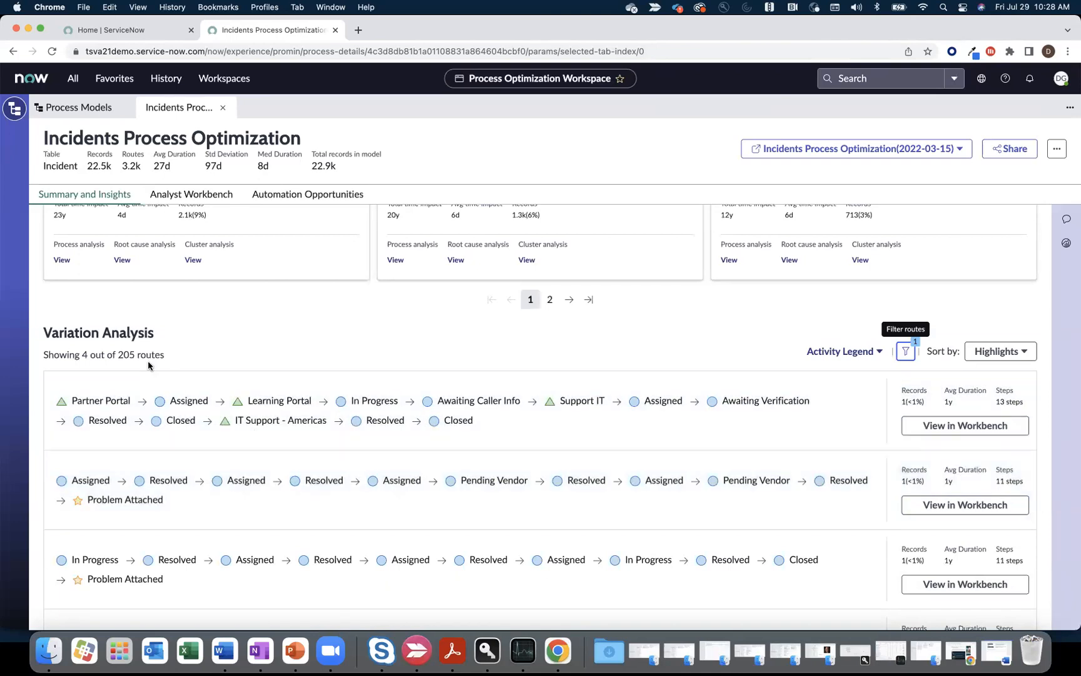
# Sort the filtered Variation Analysis routes by Most Records and review the listed routes
pyautogui.scroll(-2, 149, 356)
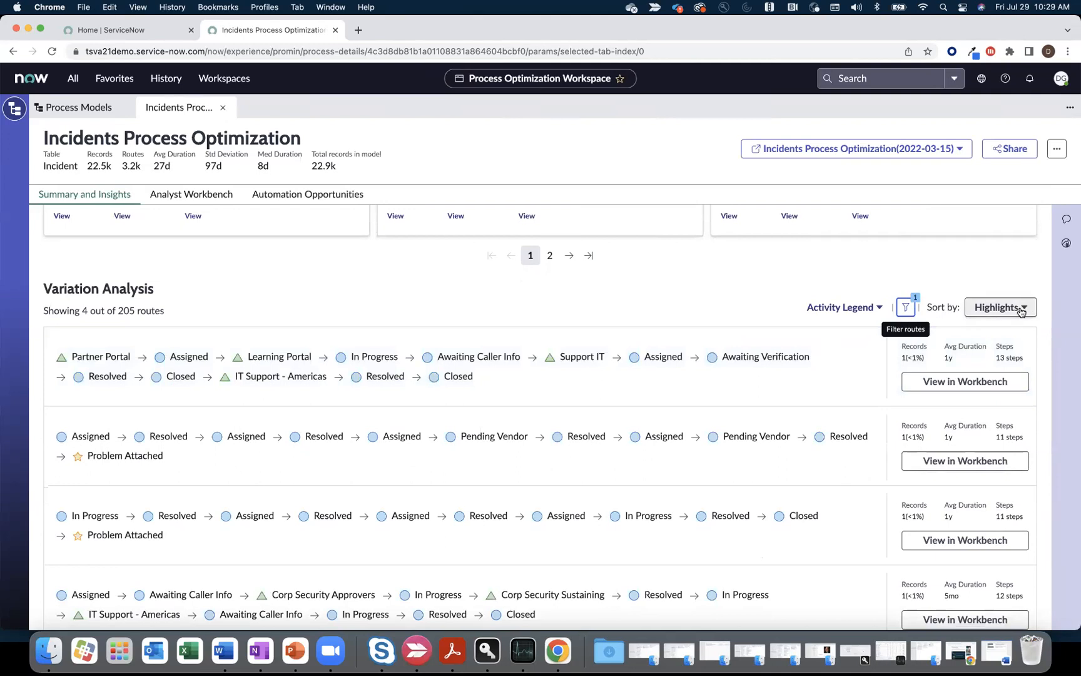
pyautogui.click(1020, 311)
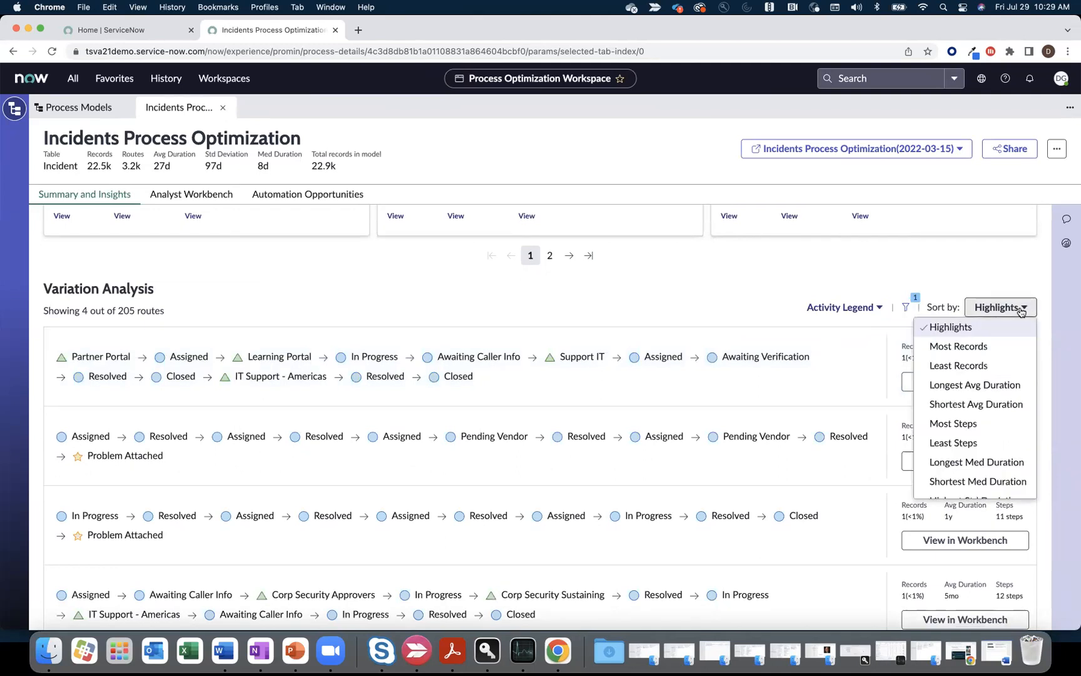
pyautogui.click(970, 347)
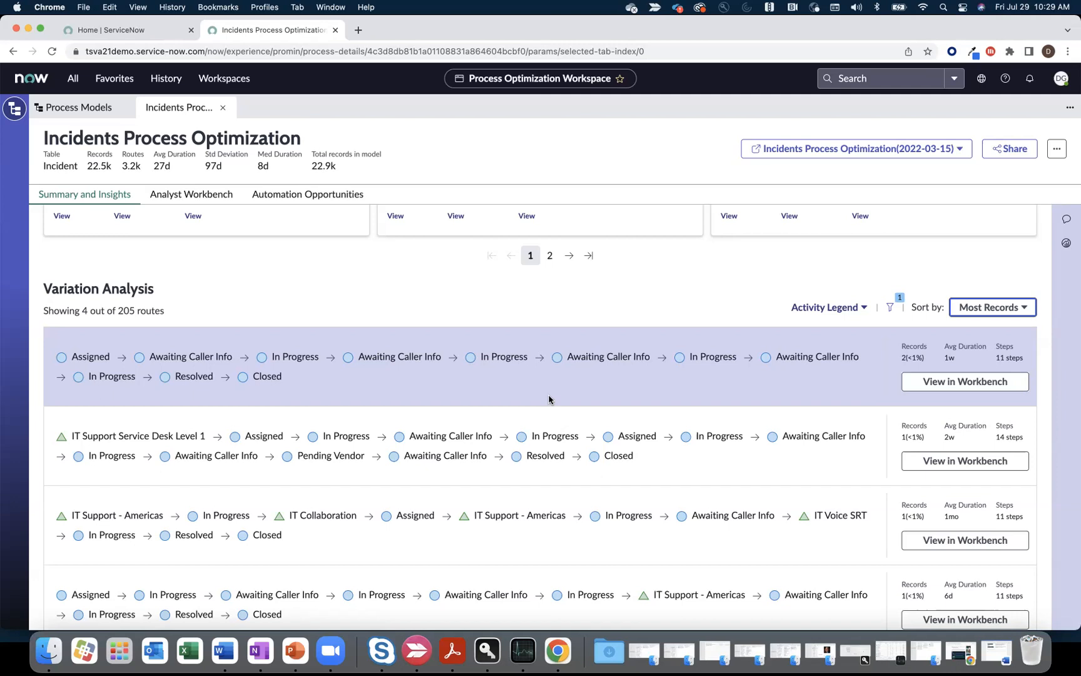
pyautogui.scroll(-2, 549, 400)
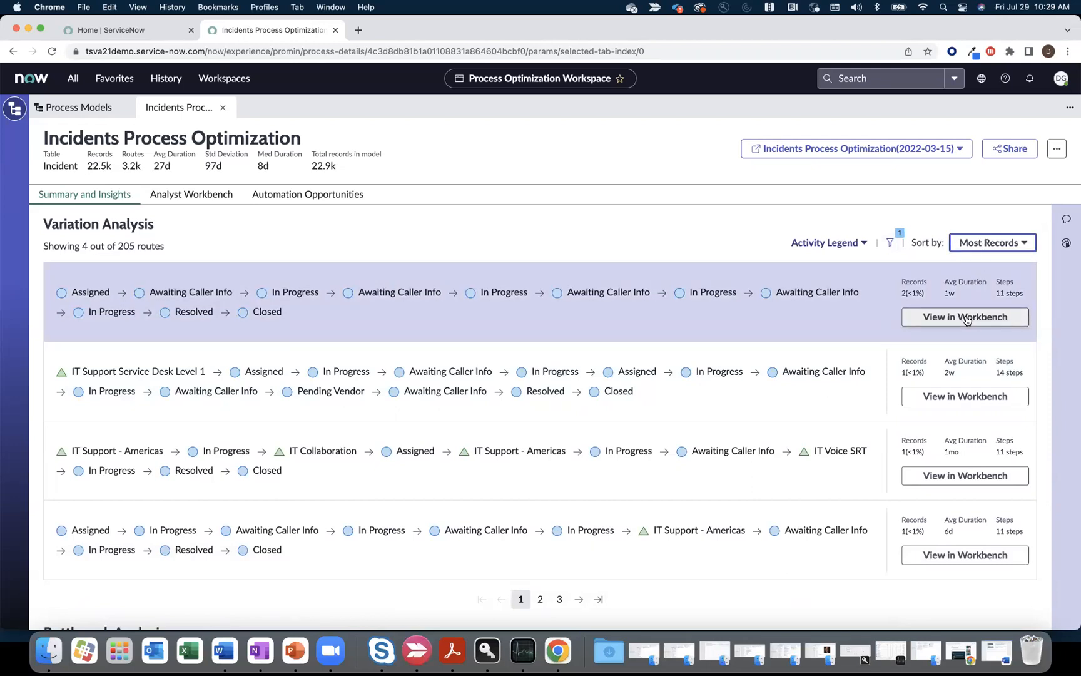
# Examine the filtered Variation Analysis routes and the overall transitions listed under Bottleneck Analysis
pyautogui.scroll(-2, 768, 374)
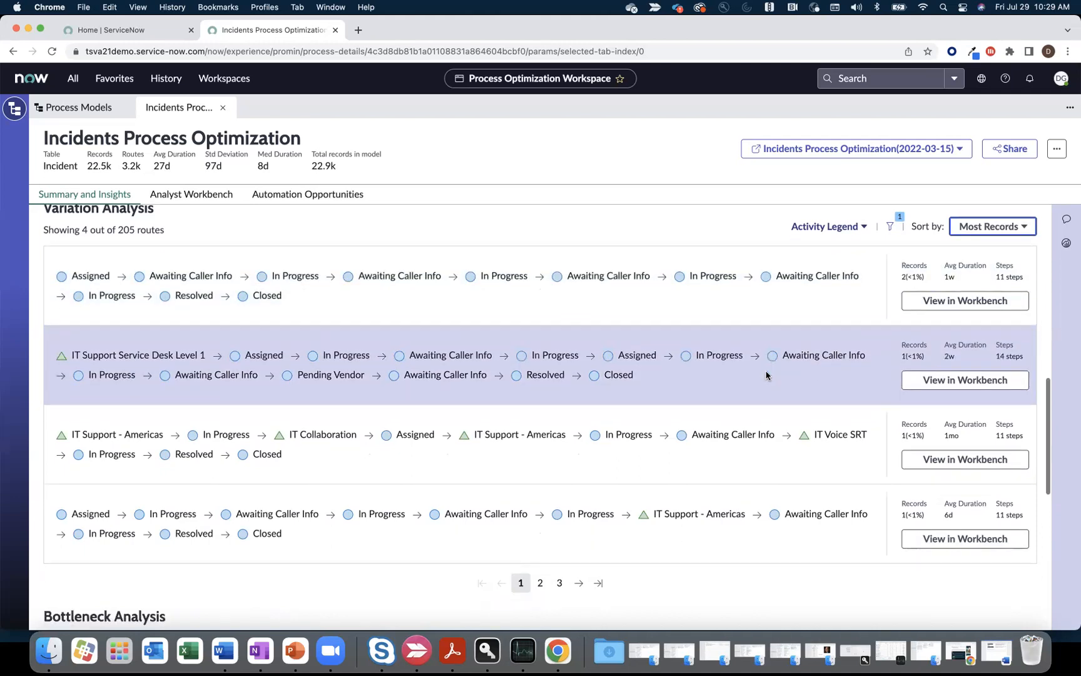
pyautogui.scroll(-1, 767, 374)
pyautogui.scroll(-3, 767, 375)
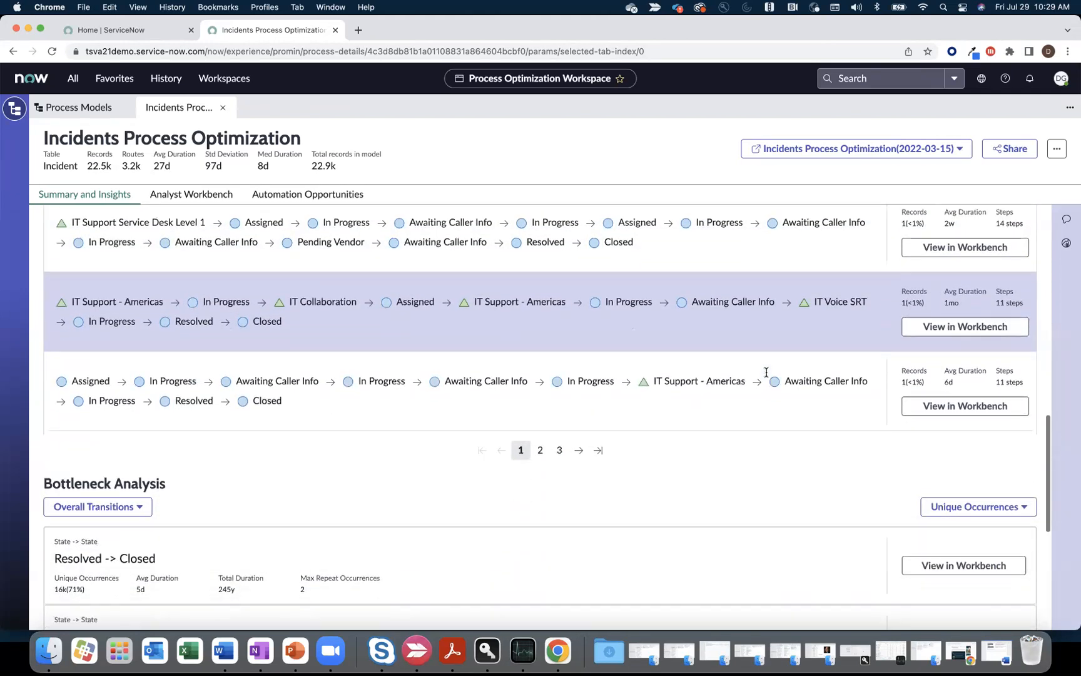
pyautogui.scroll(-2, 767, 374)
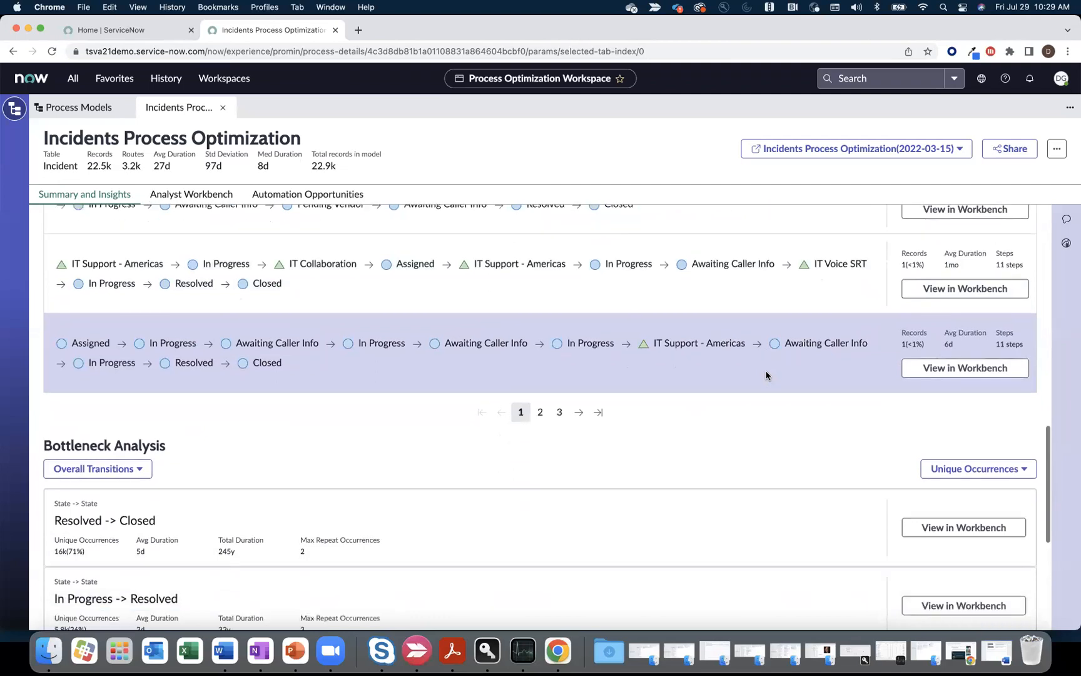
pyautogui.scroll(2, 767, 375)
pyautogui.scroll(5, 767, 374)
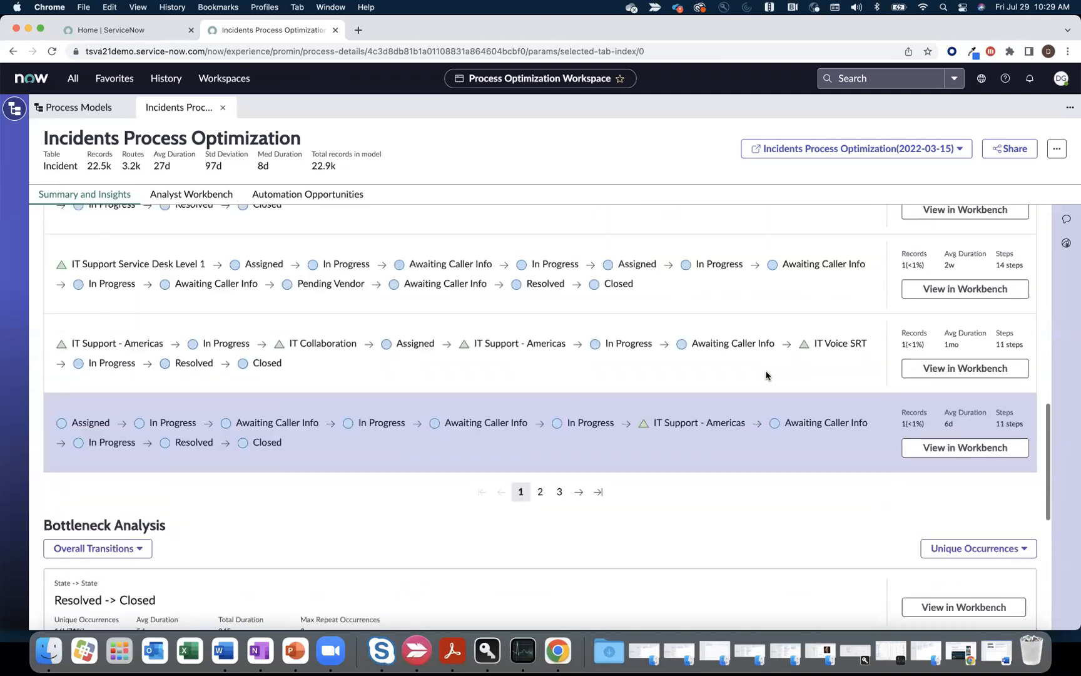
pyautogui.scroll(-5, 767, 374)
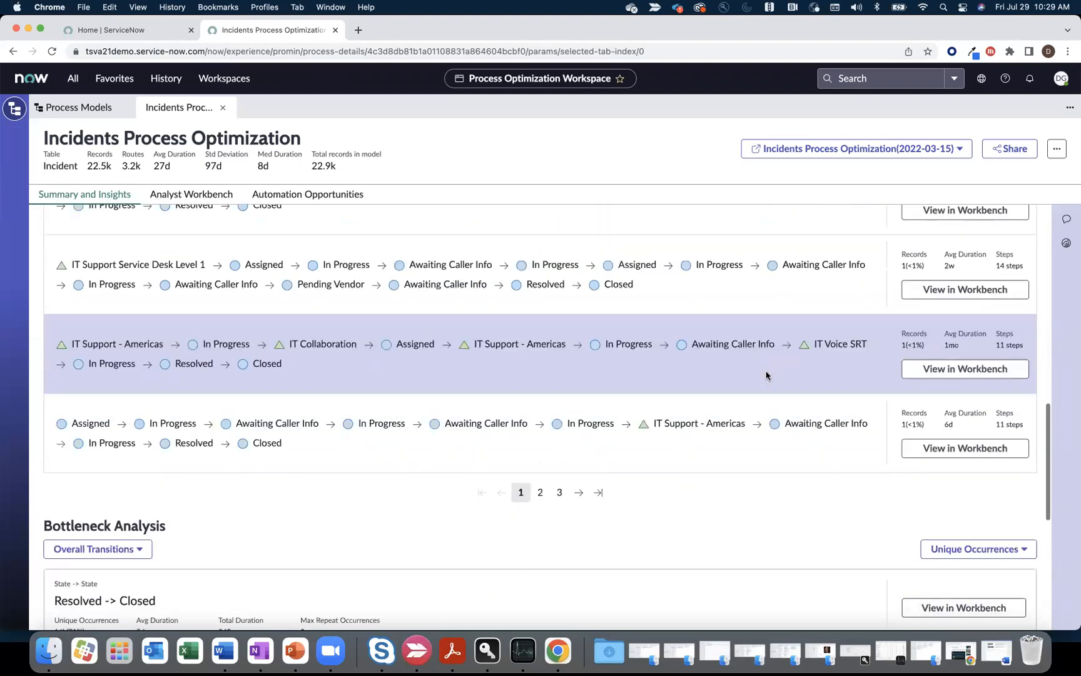
pyautogui.scroll(-4, 767, 374)
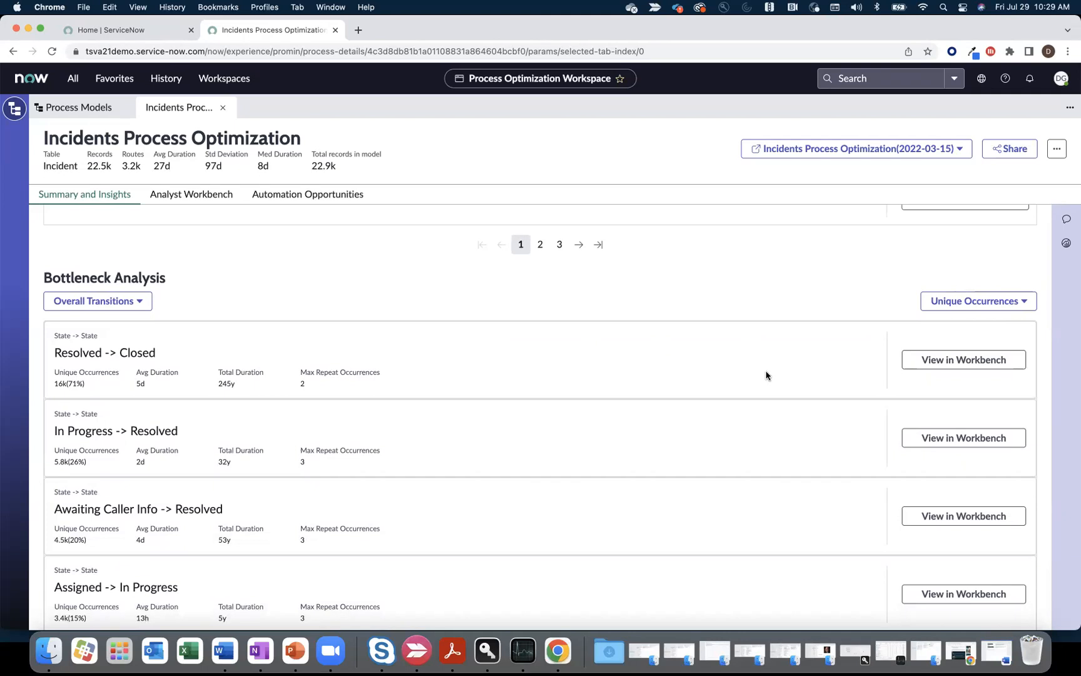
pyautogui.scroll(-2, 767, 376)
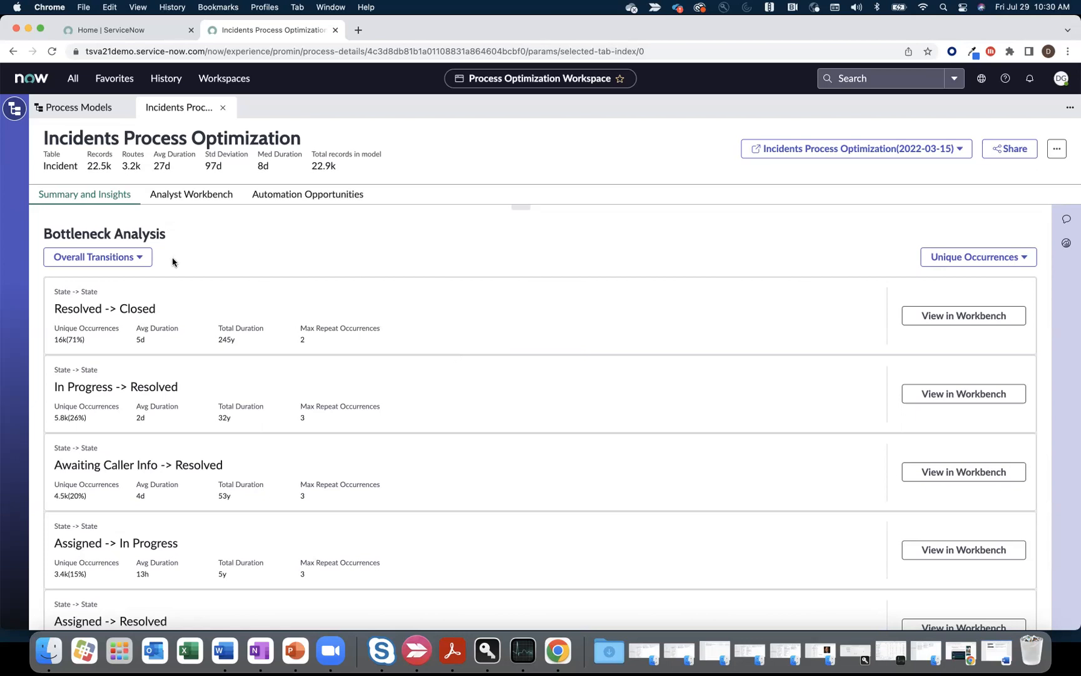
# Switch the Bottleneck Analysis to State and on to Assignment group transitions, sorted by Avg Duration
pyautogui.click(141, 258)
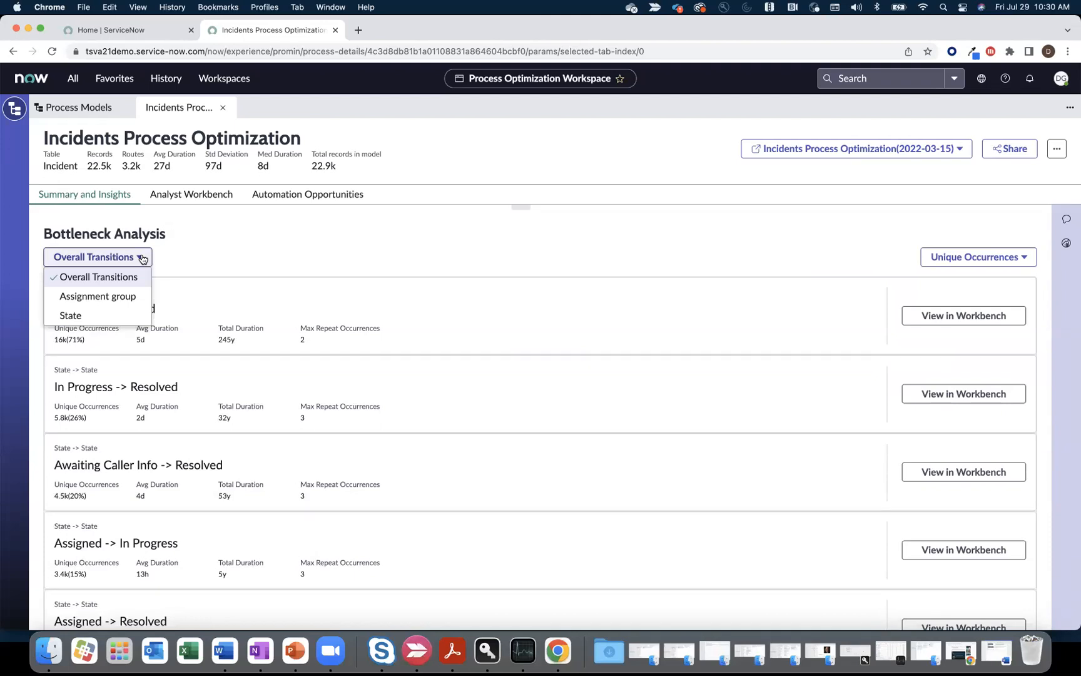
pyautogui.click(104, 316)
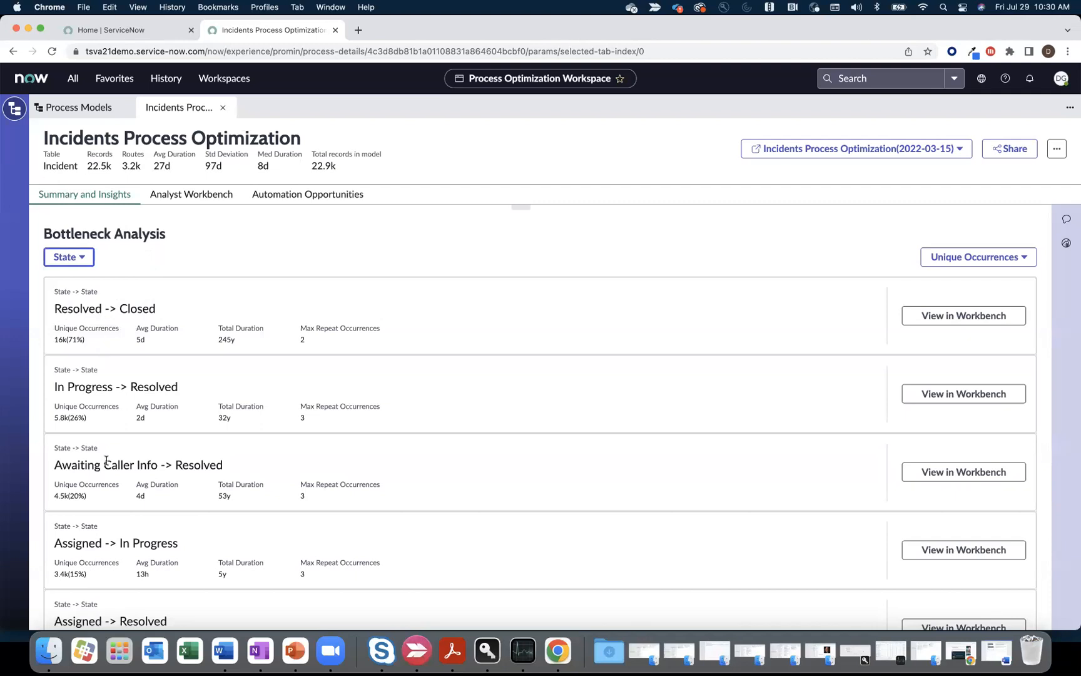
pyautogui.click(85, 265)
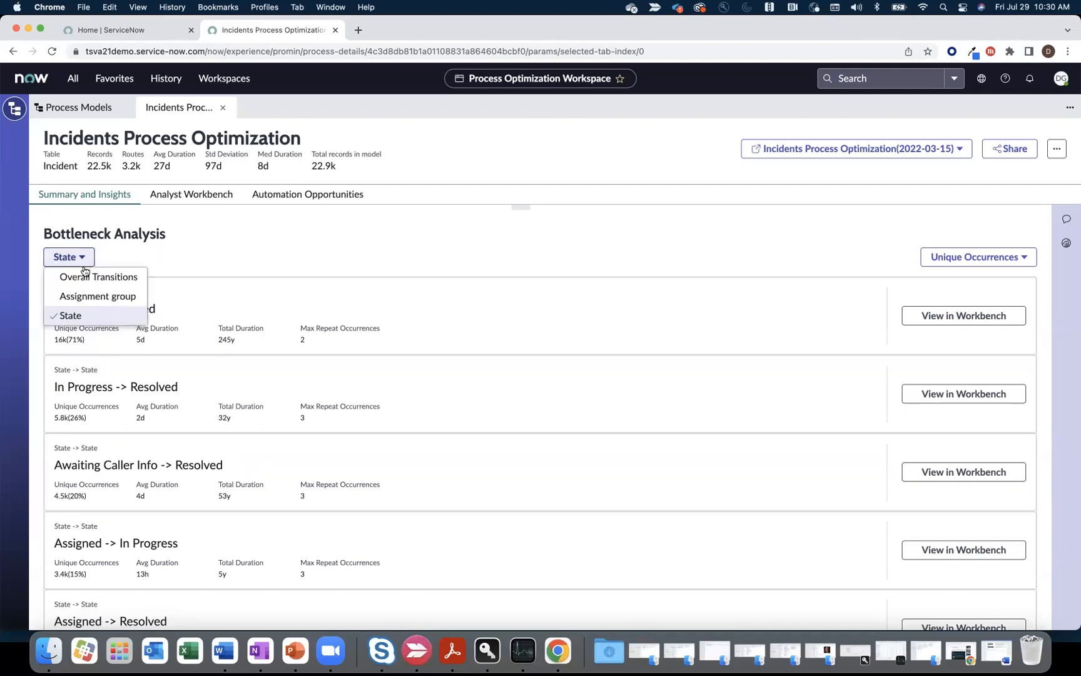
pyautogui.click(89, 298)
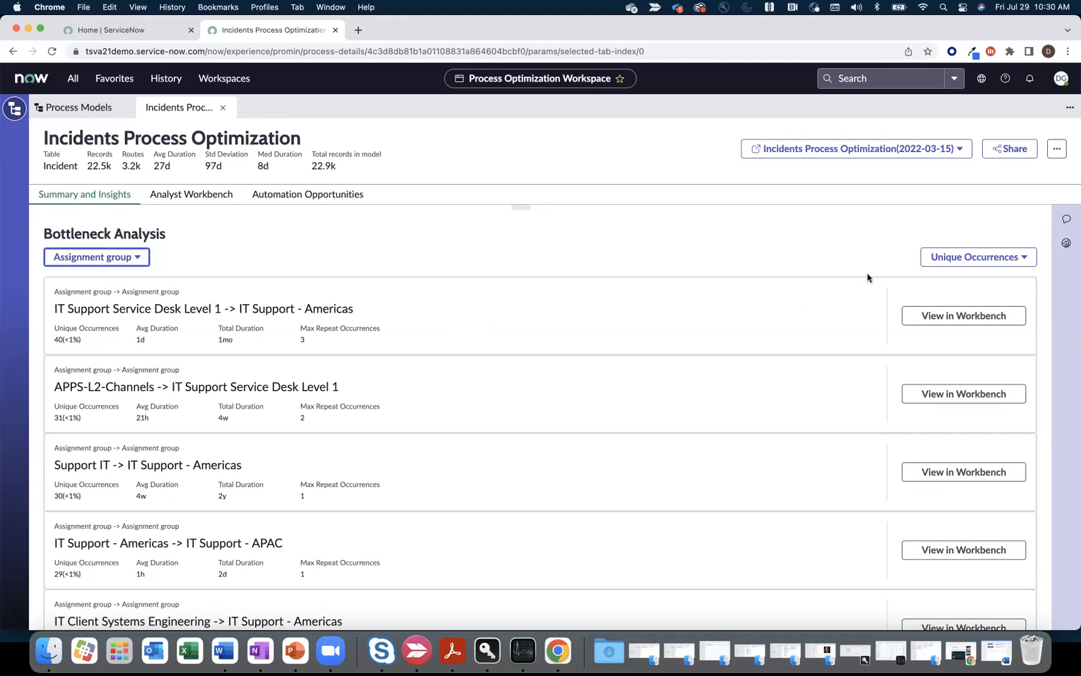
pyautogui.click(955, 257)
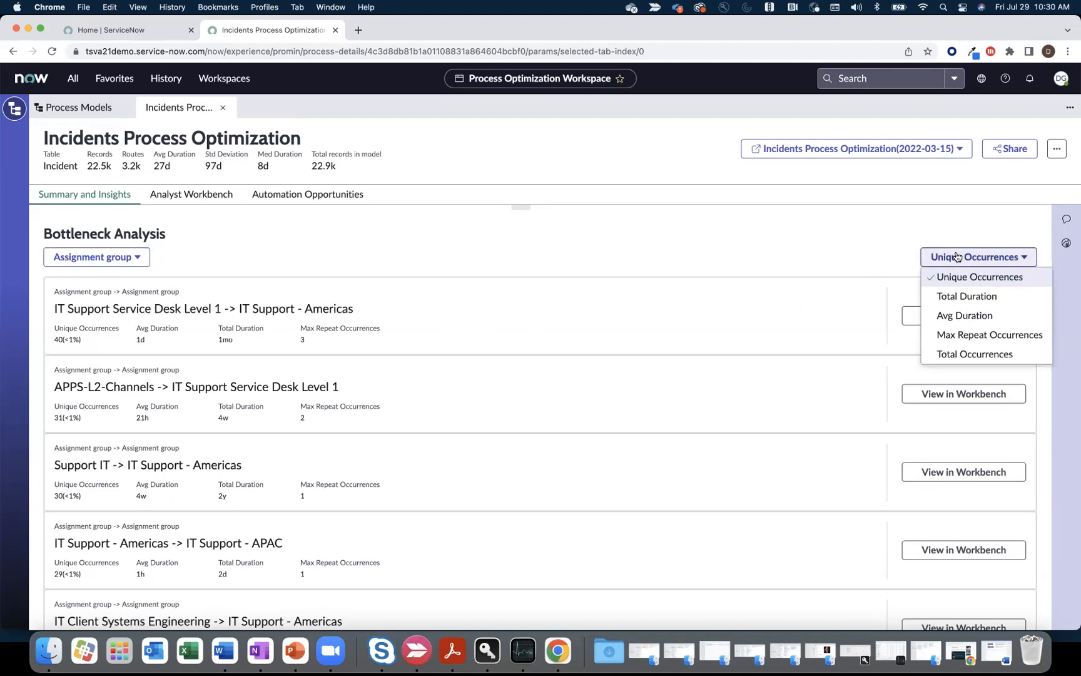
pyautogui.click(961, 315)
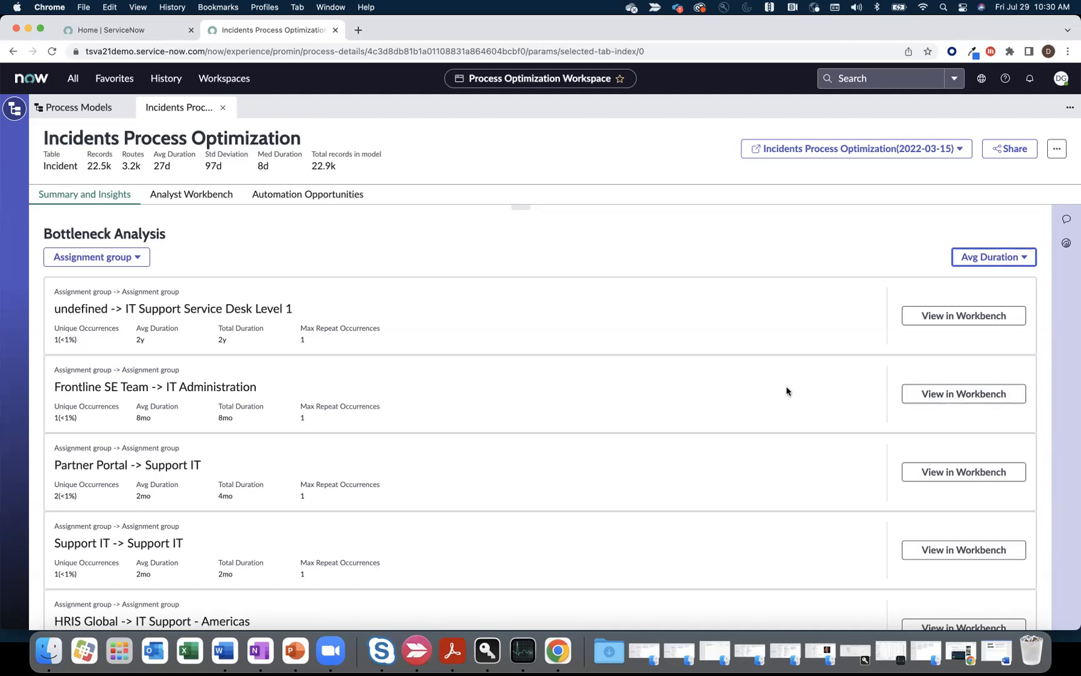
# Look back over the improvement opportunities and KPIs, and open the Analyst Workbench for the incidents model
pyautogui.scroll(10, 787, 391)
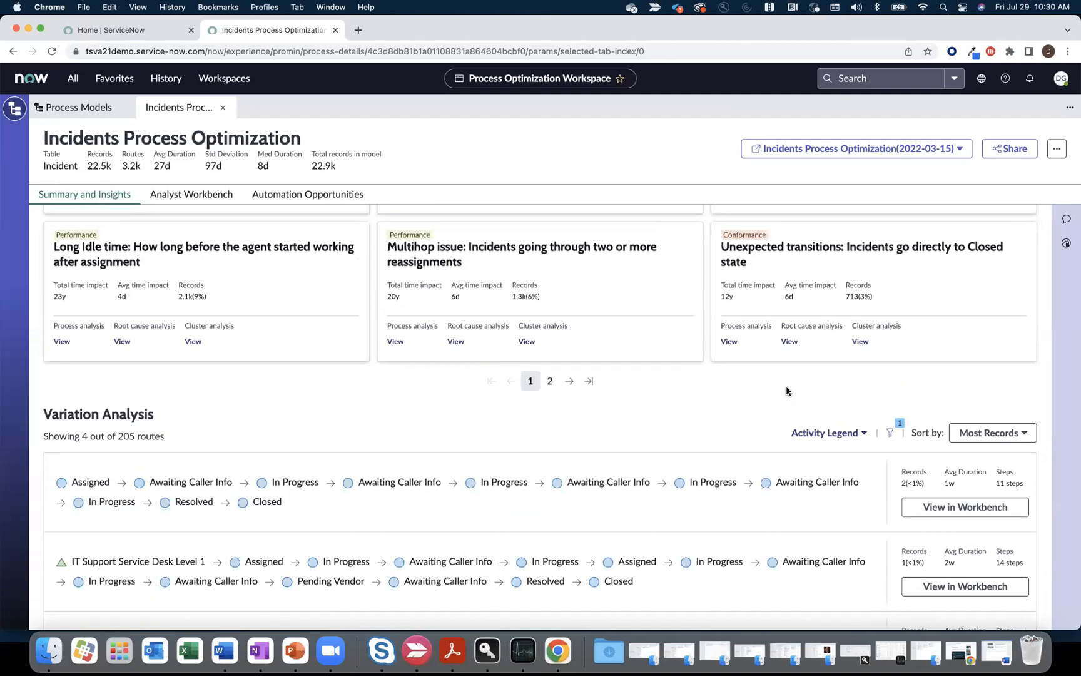
pyautogui.scroll(5, 786, 391)
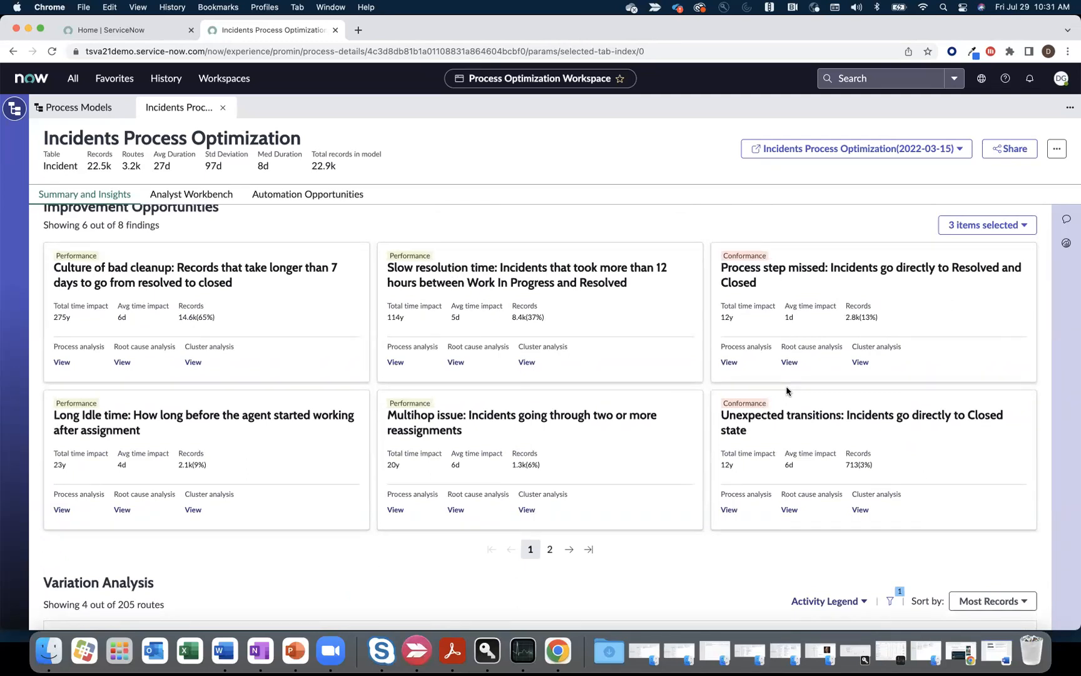
pyautogui.scroll(5, 787, 391)
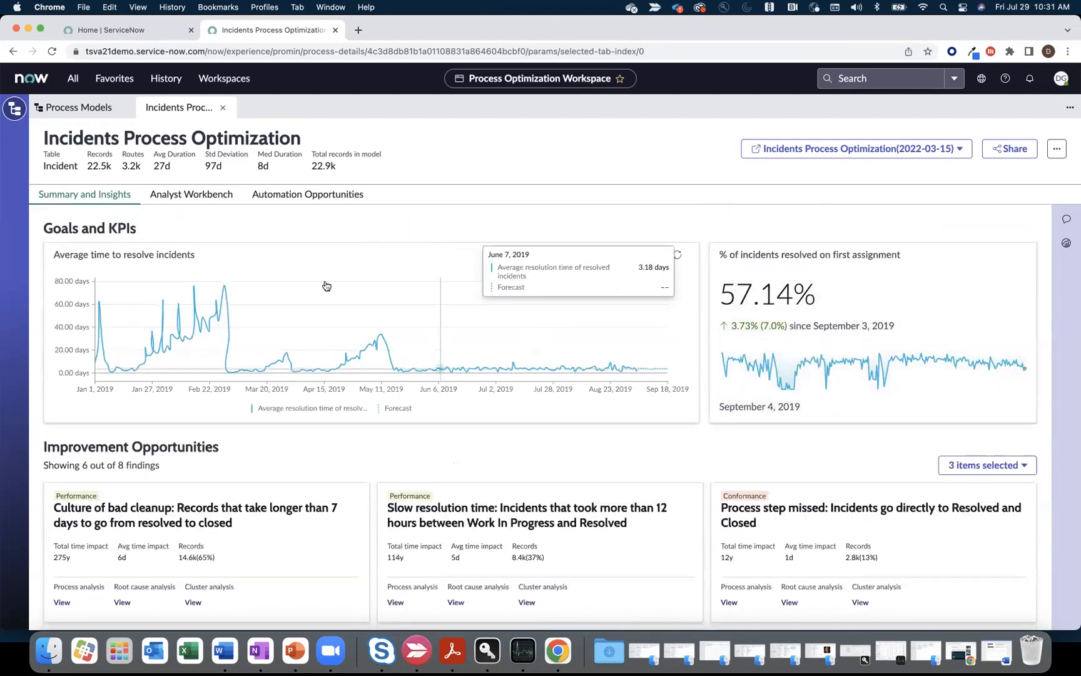
pyautogui.click(203, 198)
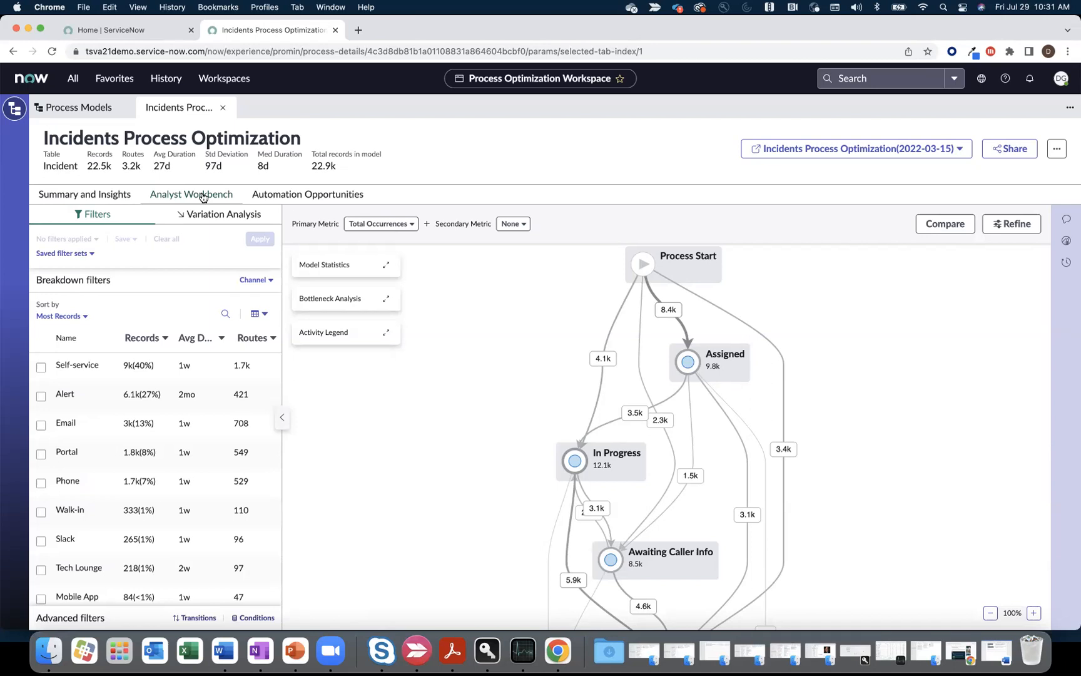
# Expand the Model Statistics and check the Activity Legend beside the process map, collapsing only the legend
pyautogui.click(386, 266)
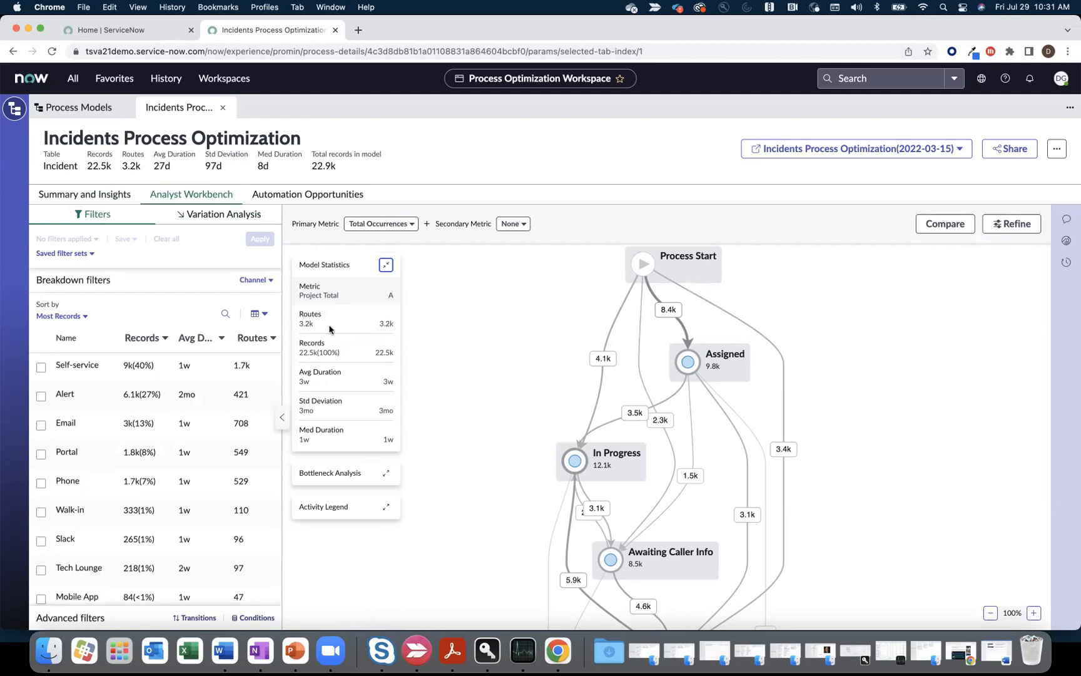
pyautogui.moveTo(336, 352)
pyautogui.click(385, 507)
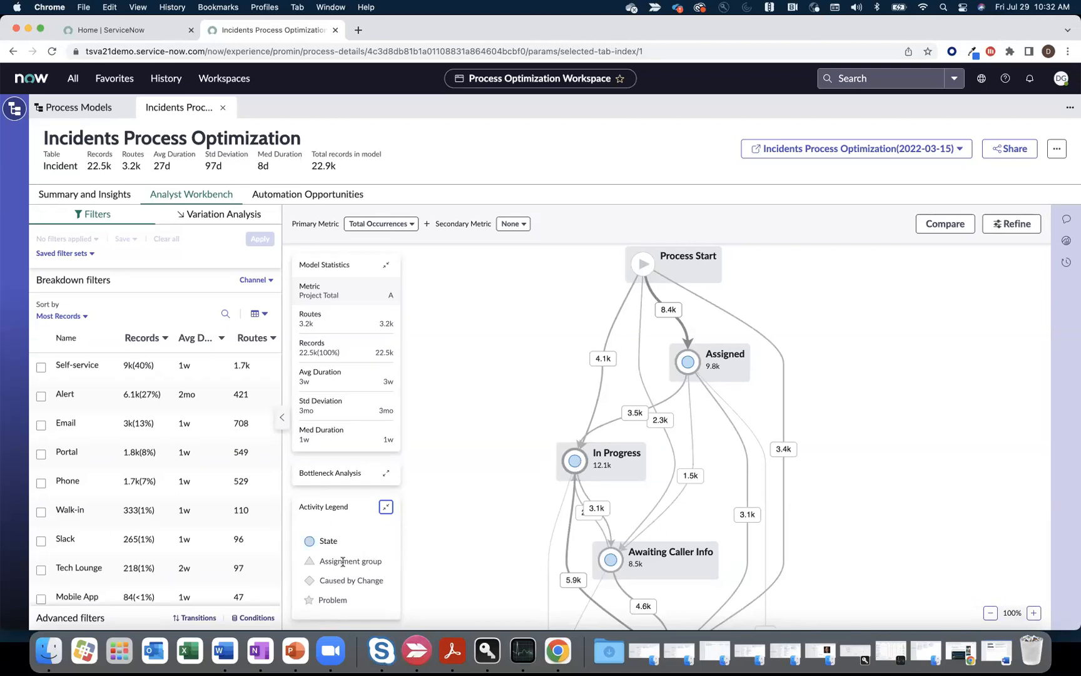
pyautogui.click(386, 509)
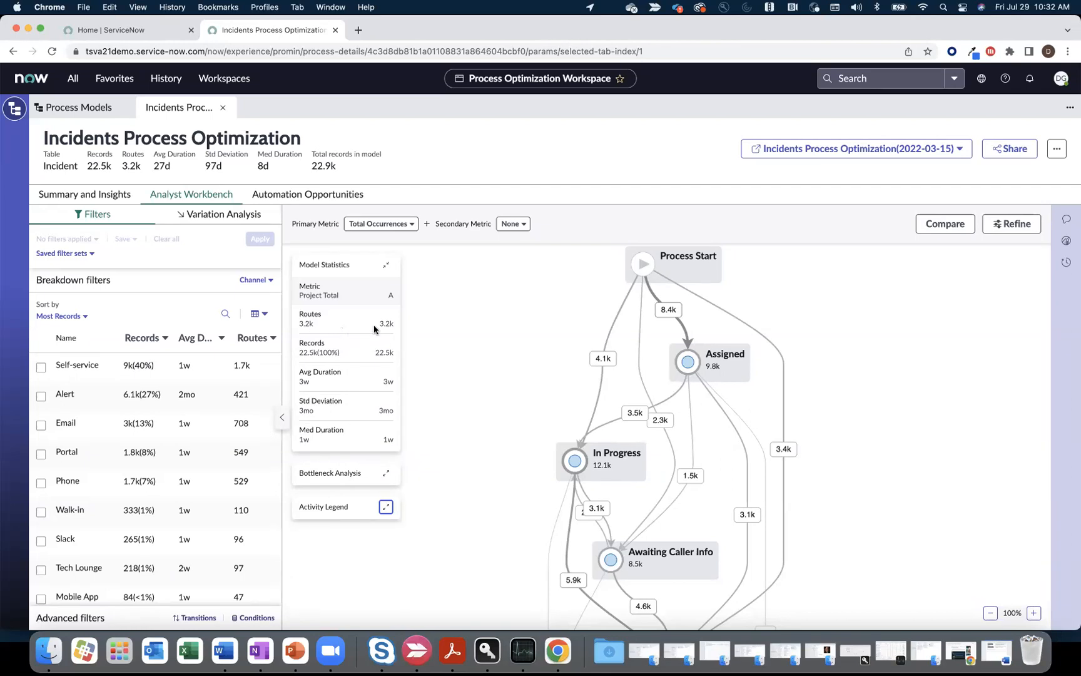
pyautogui.moveTo(387, 326)
# Refine the process map by raising Connections to 50% and reducing them to 25%
pyautogui.click(1001, 229)
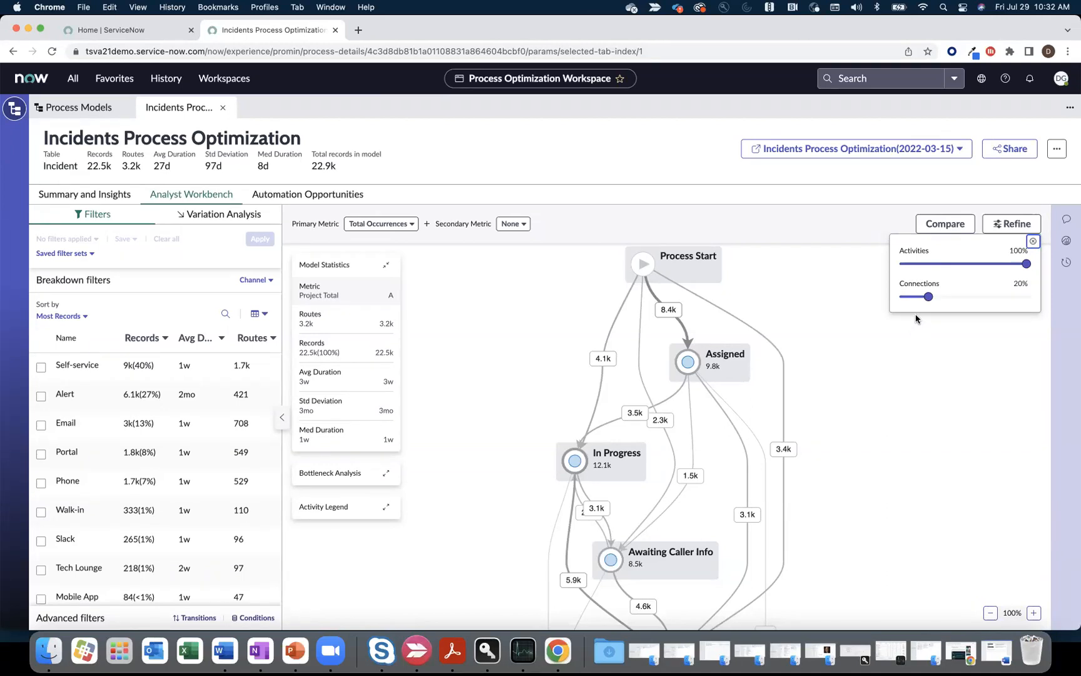
pyautogui.moveTo(928, 299); pyautogui.dragTo(967, 297)
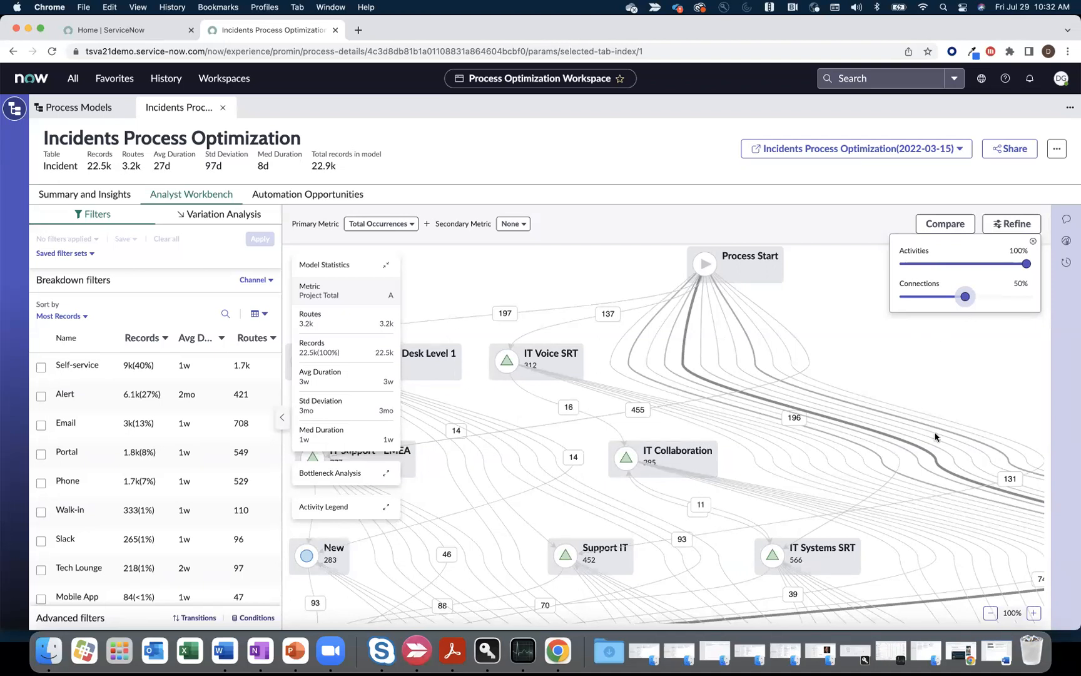
pyautogui.click(991, 614)
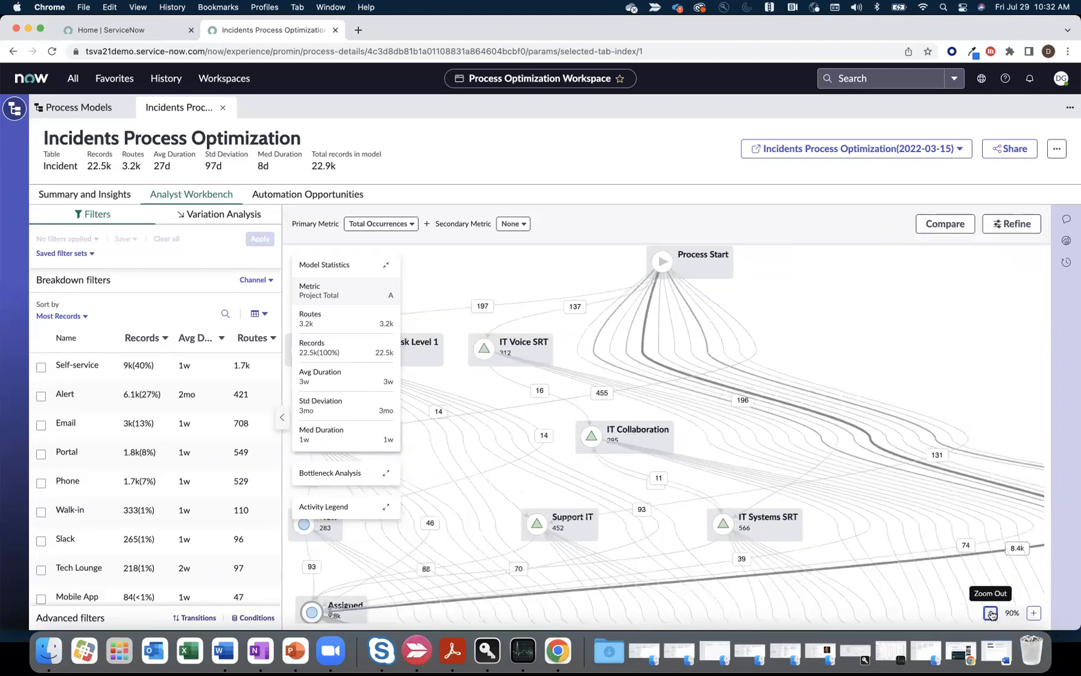
pyautogui.click(991, 614)
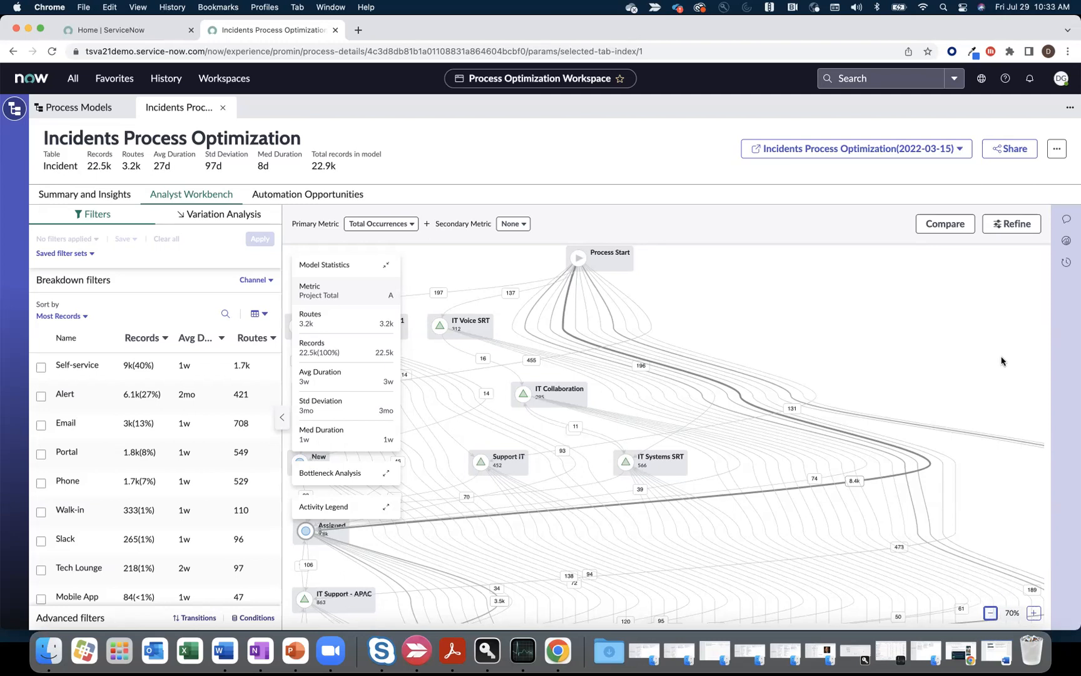
pyautogui.click(1009, 225)
pyautogui.moveTo(970, 299); pyautogui.dragTo(933, 301)
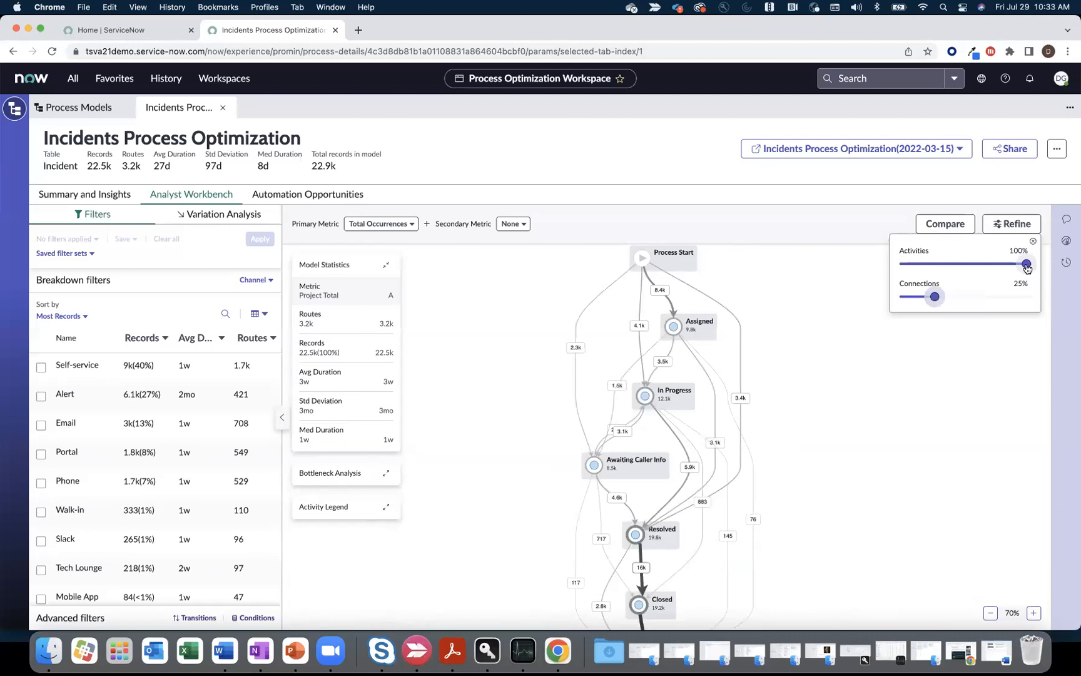
# Lower the process map's Activities to 45%, restore them to 100%, and close the refinement settings
pyautogui.moveTo(1026, 268); pyautogui.dragTo(957, 268)
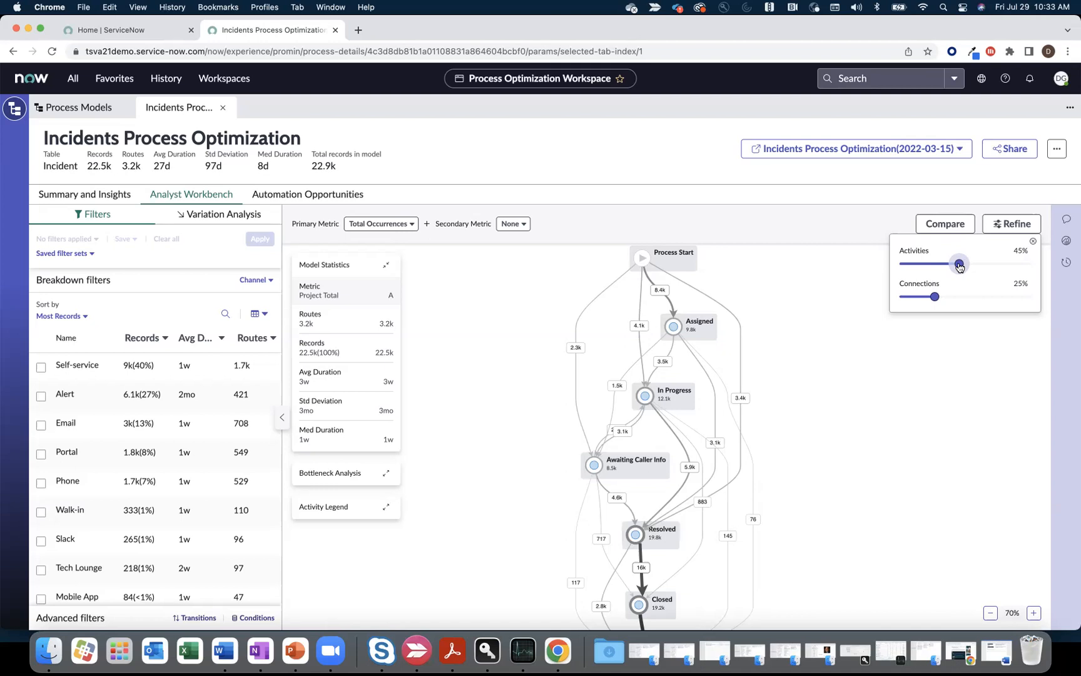
pyautogui.moveTo(959, 266); pyautogui.dragTo(1028, 262)
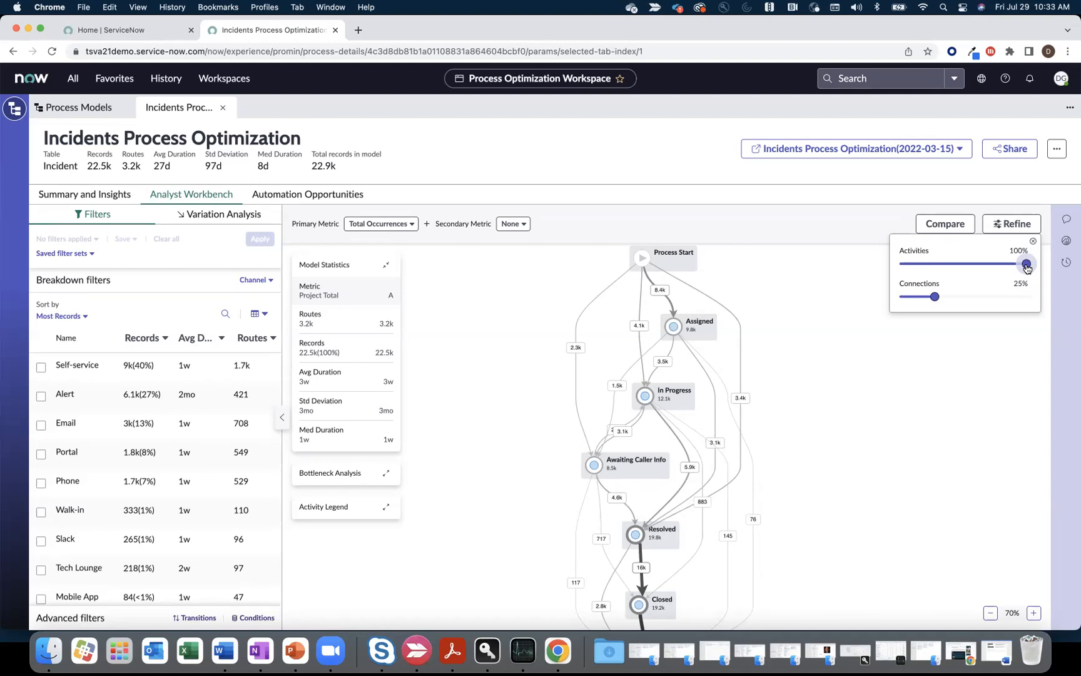
pyautogui.click(940, 391)
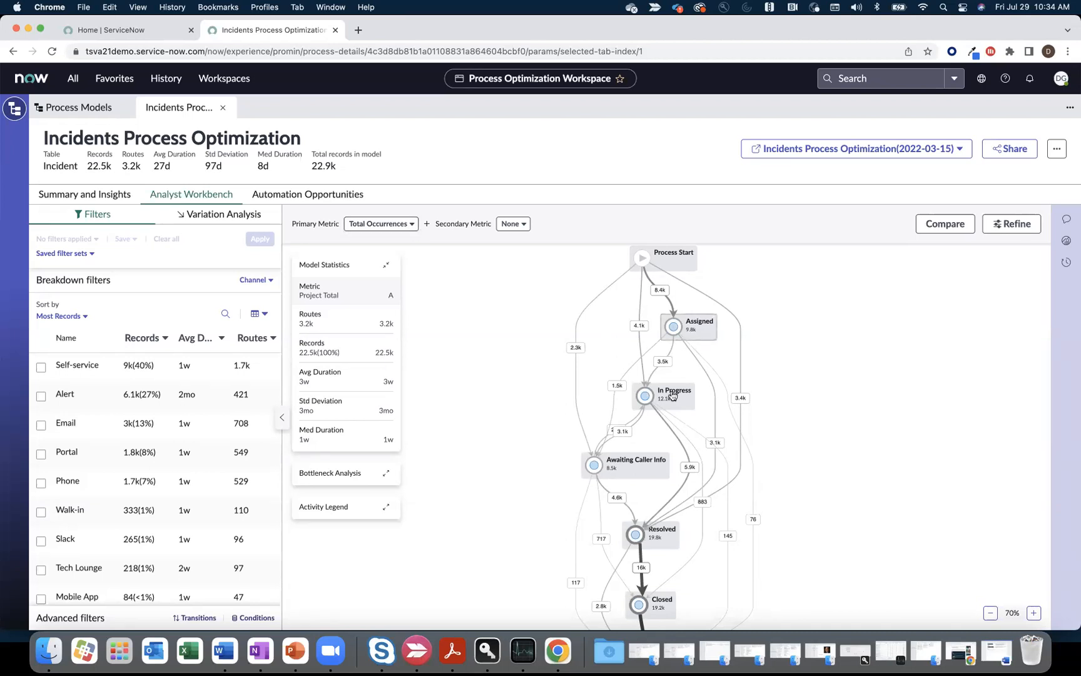
# Set the process map's primary metric to Unique Occurrences and its secondary metric to Avg Duration
pyautogui.click(406, 225)
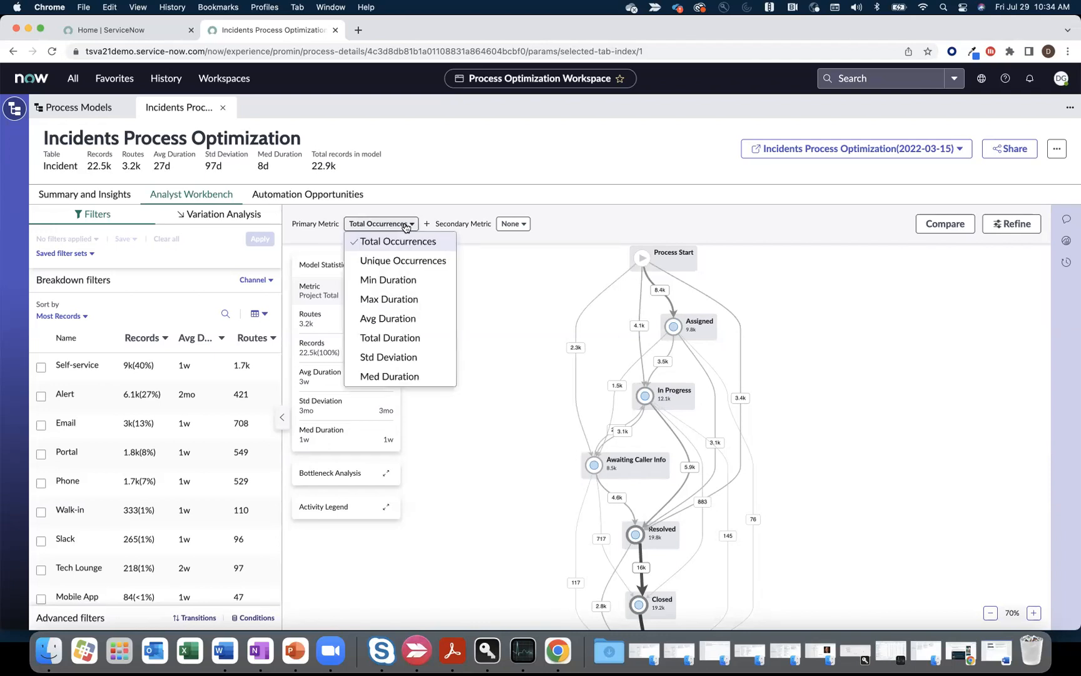
pyautogui.click(413, 263)
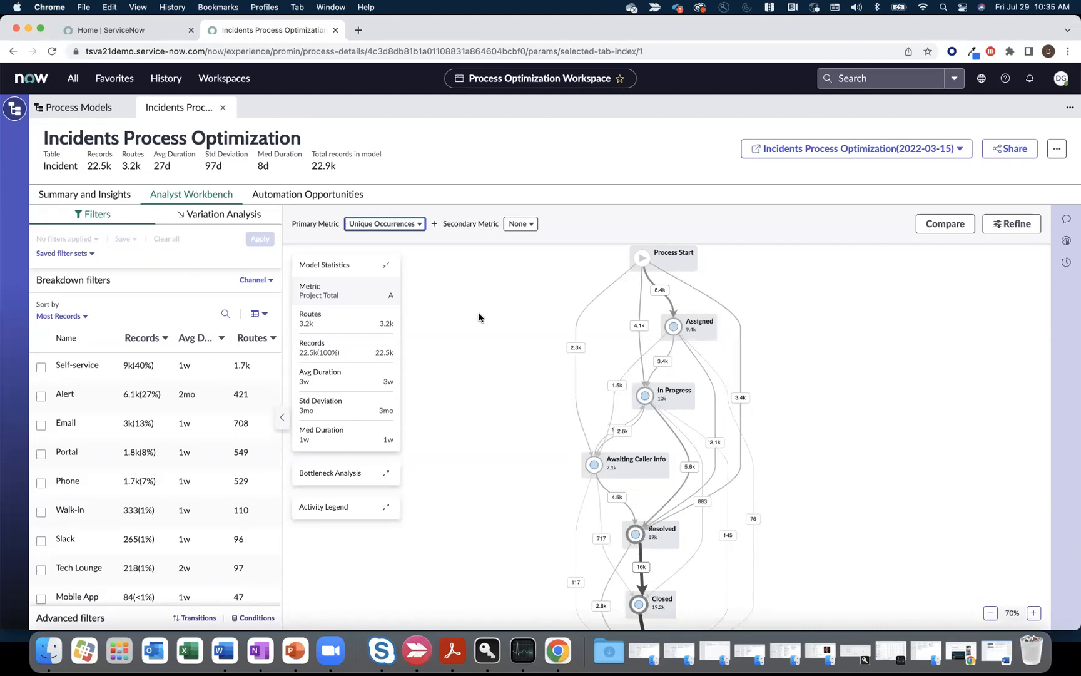
pyautogui.click(524, 228)
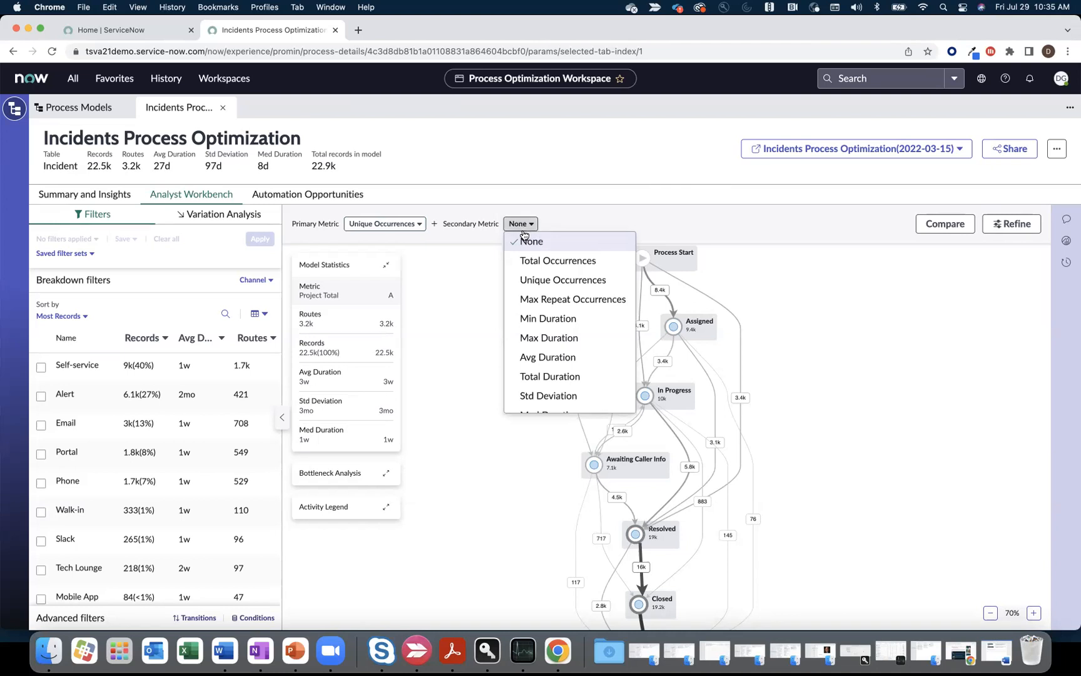
pyautogui.click(541, 359)
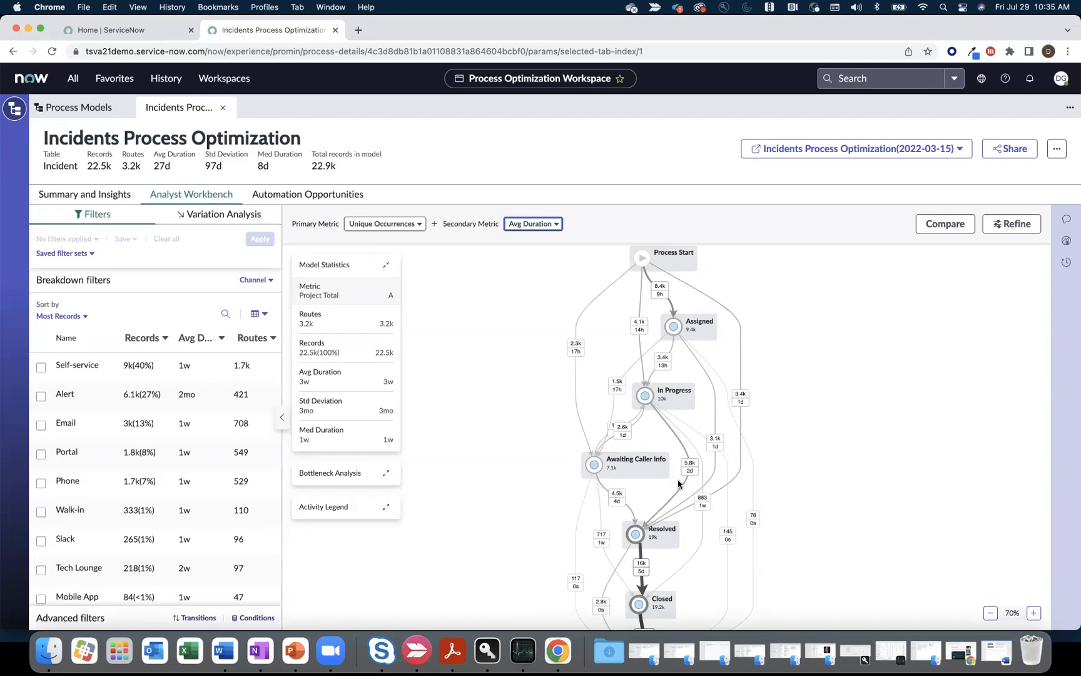
# Inspect the details of the Awaiting Caller Info to In Progress transition and open its incident records
pyautogui.click(611, 427)
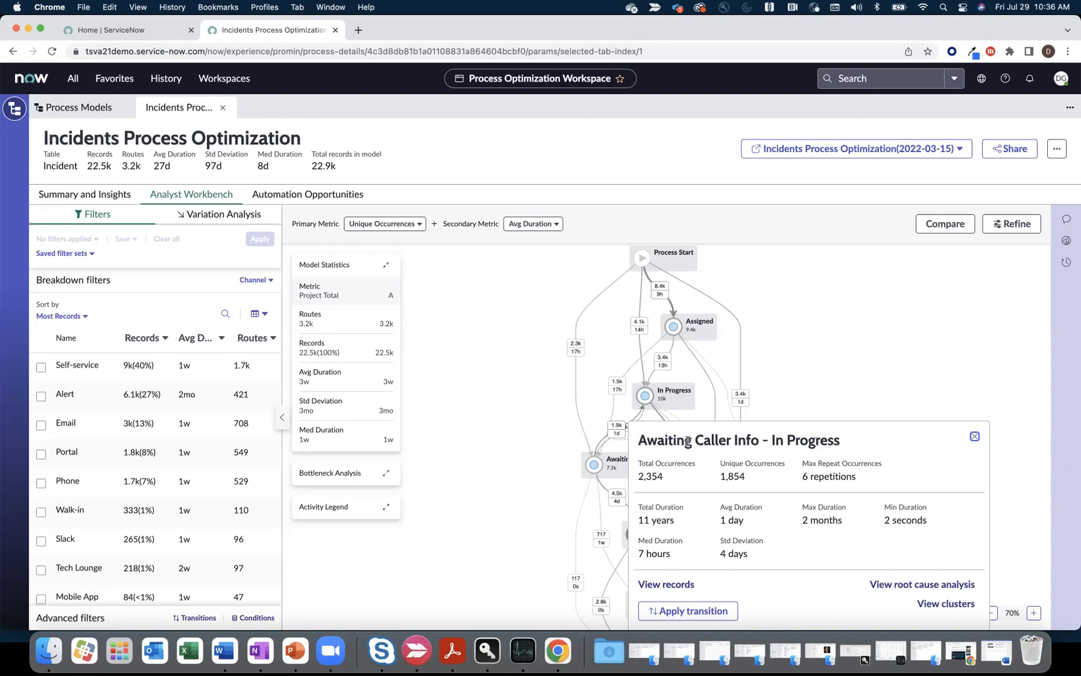
pyautogui.scroll(-1, 687, 442)
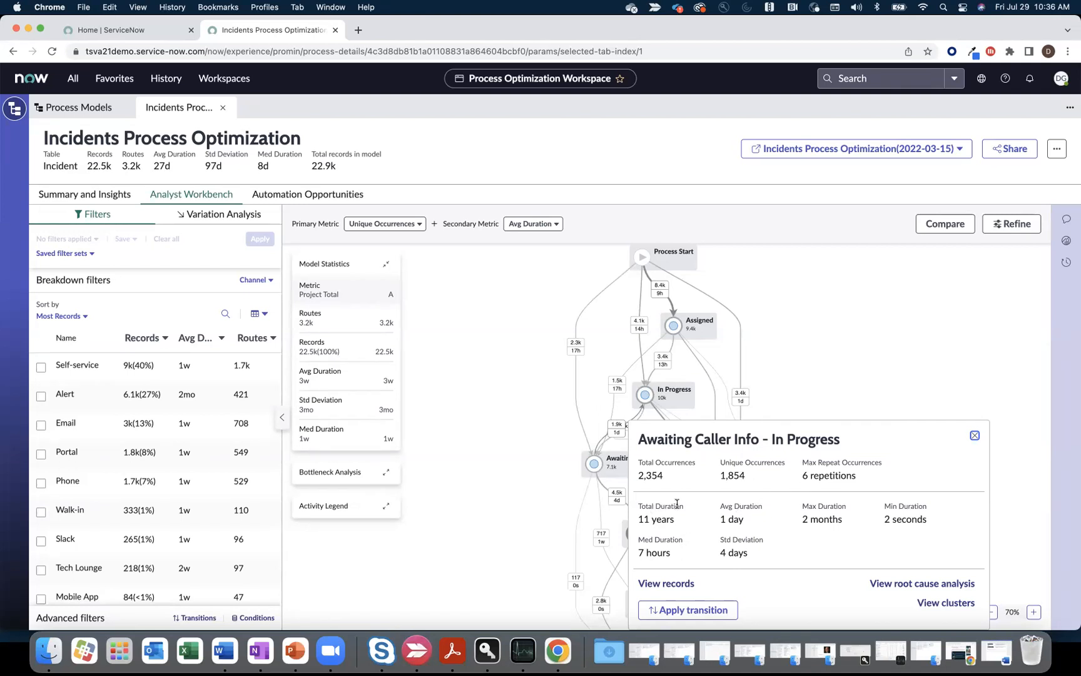
pyautogui.moveTo(726, 536)
pyautogui.click(667, 586)
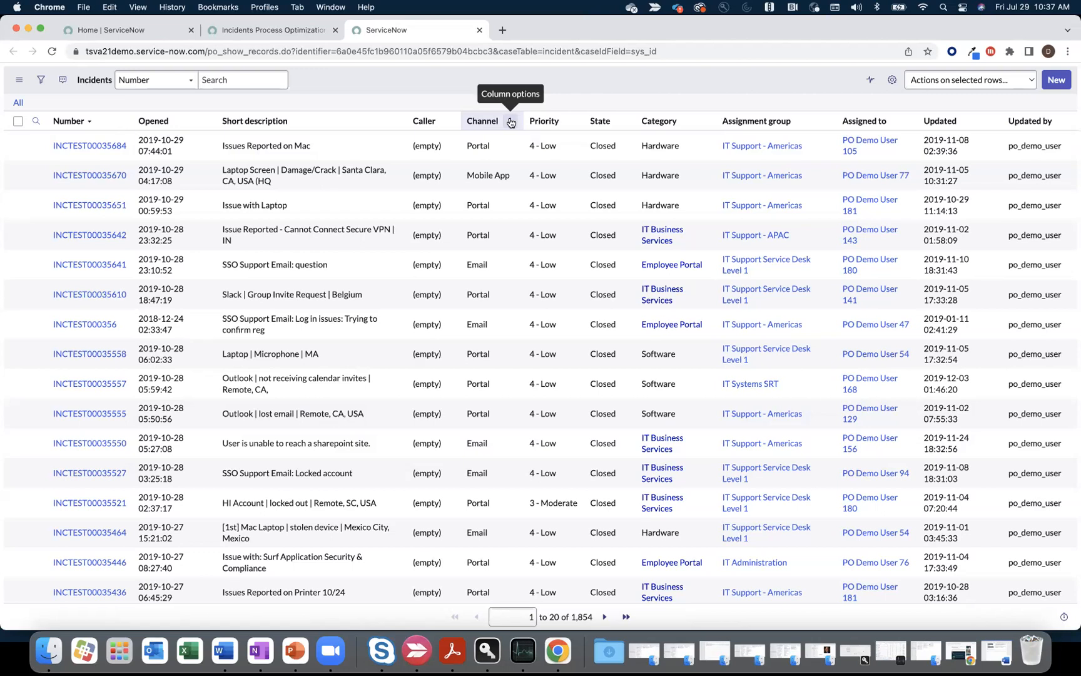
# Launch Interactive Analysis from the incident list's Channel column, review the charts by category and priority, and close the analysis
pyautogui.click(511, 122)
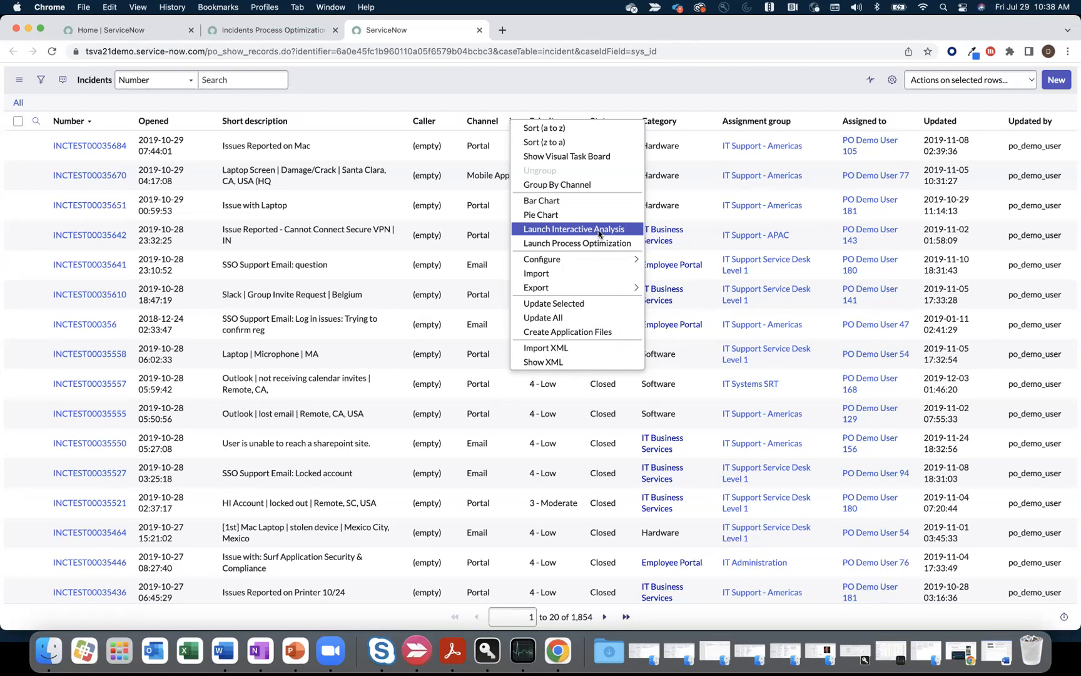
pyautogui.click(567, 230)
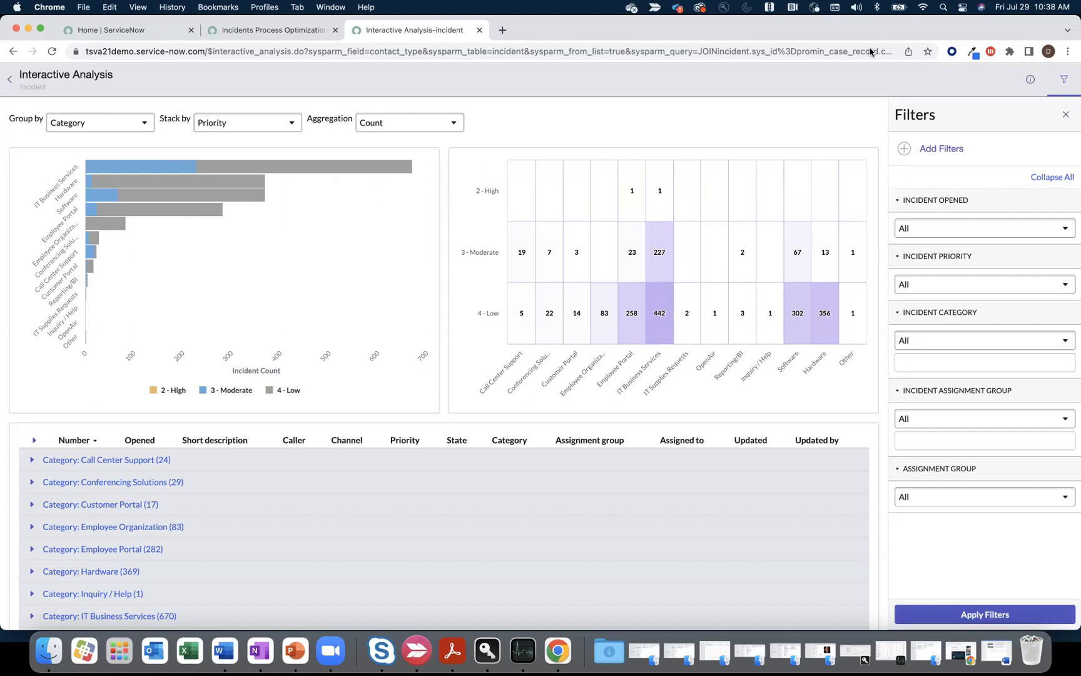
pyautogui.moveTo(879, 36); pyautogui.dragTo(882, 73)
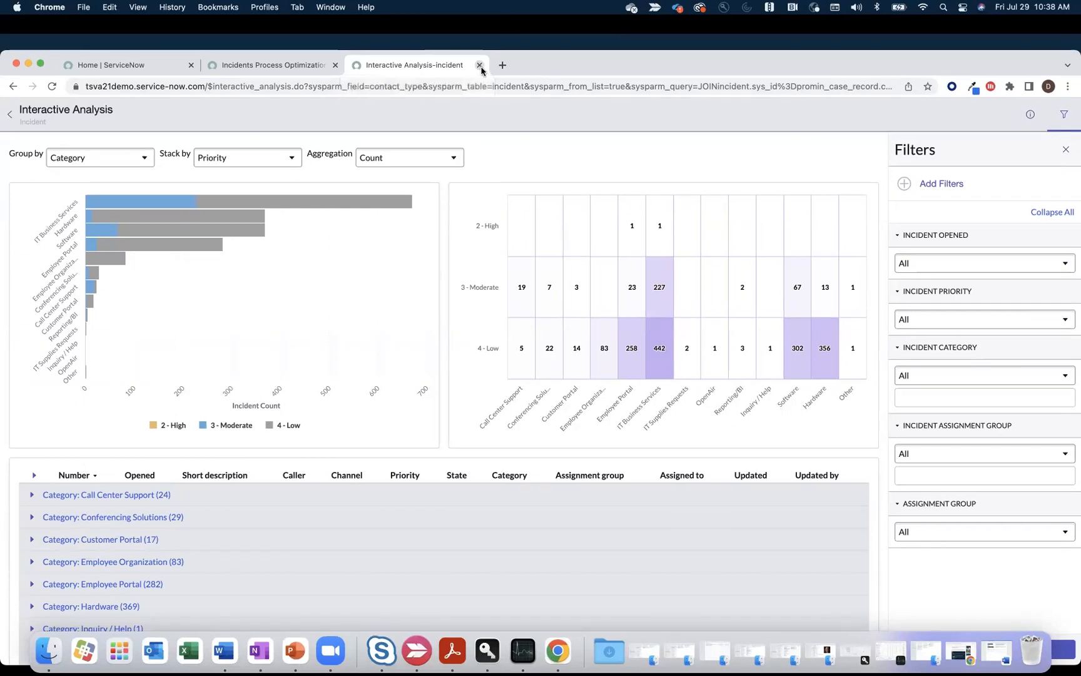
pyautogui.click(479, 66)
pyautogui.moveTo(825, 69); pyautogui.dragTo(826, 48)
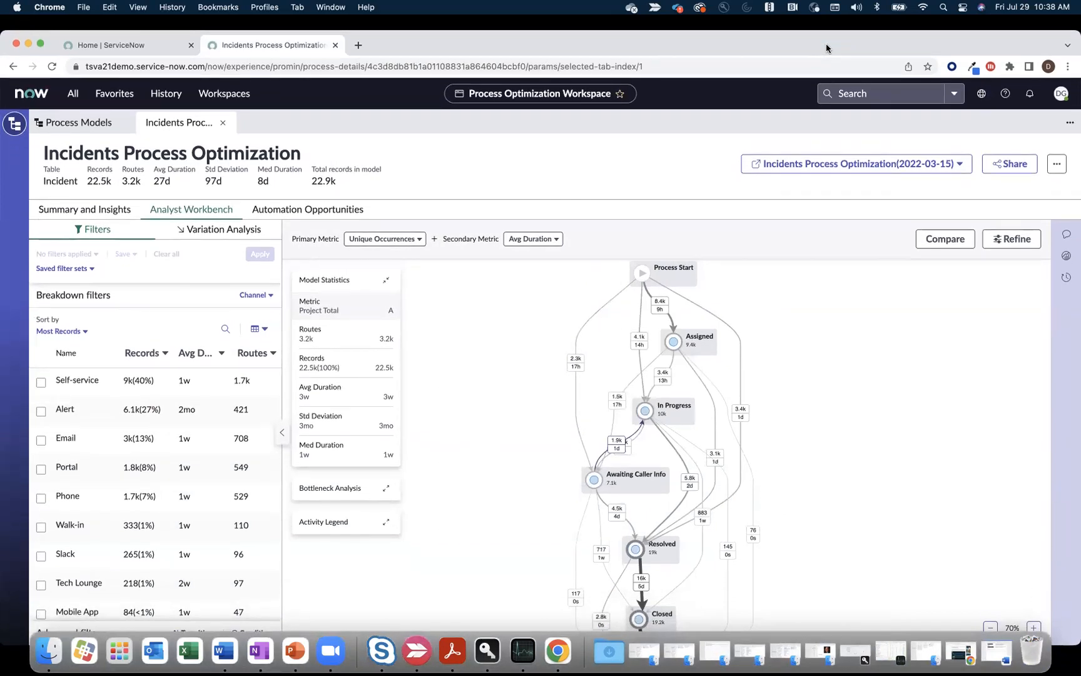
# Review the root cause analysis of the Awaiting Caller Info to In Progress transition, marking IT Support Service Desk Level 1, and close it without applying
pyautogui.click(615, 444)
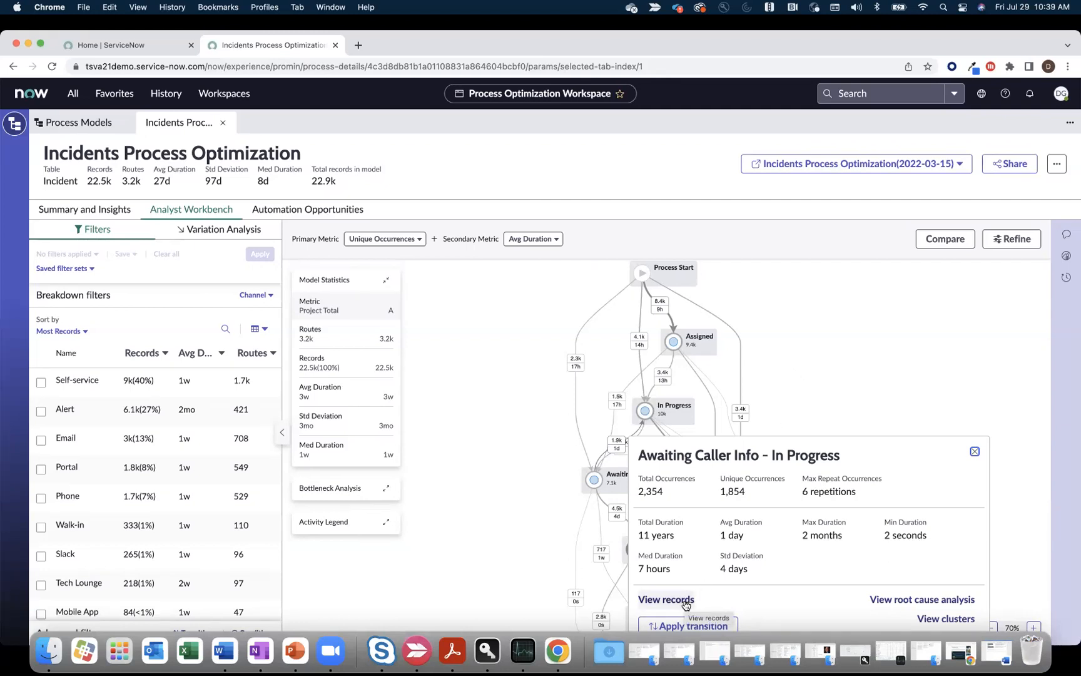
pyautogui.click(893, 602)
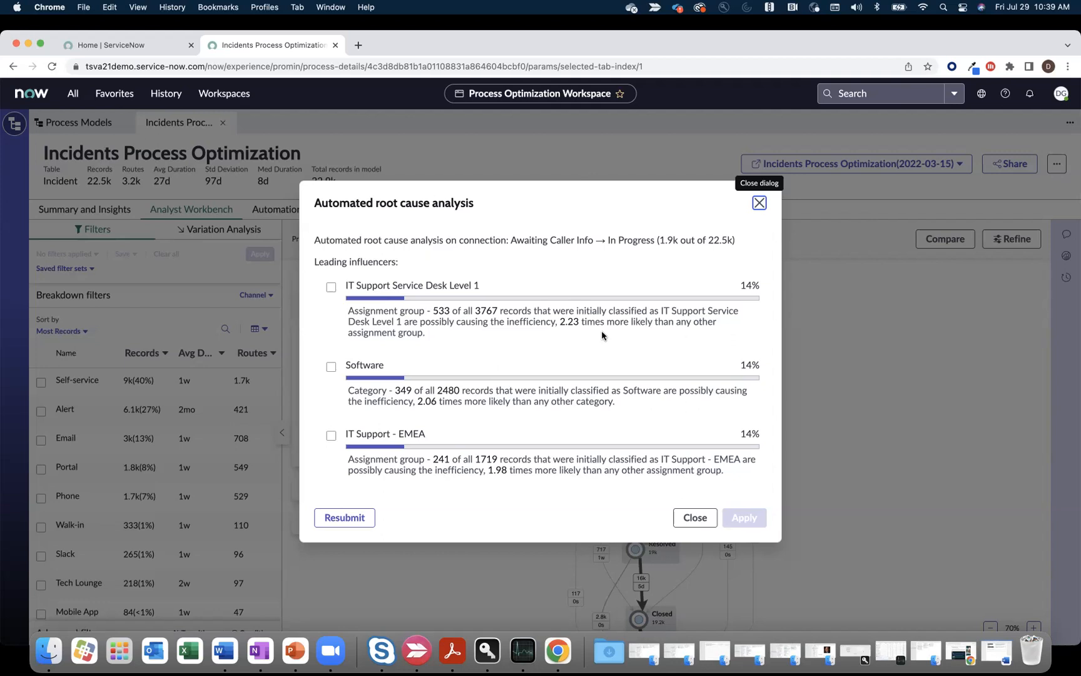
pyautogui.click(331, 288)
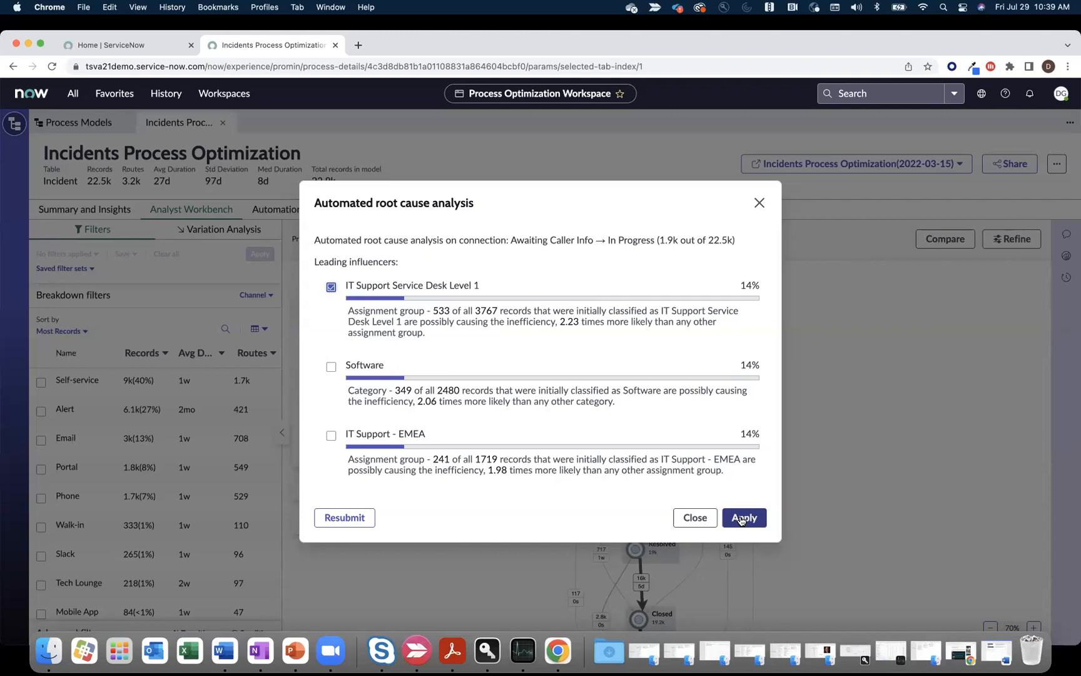
pyautogui.click(759, 203)
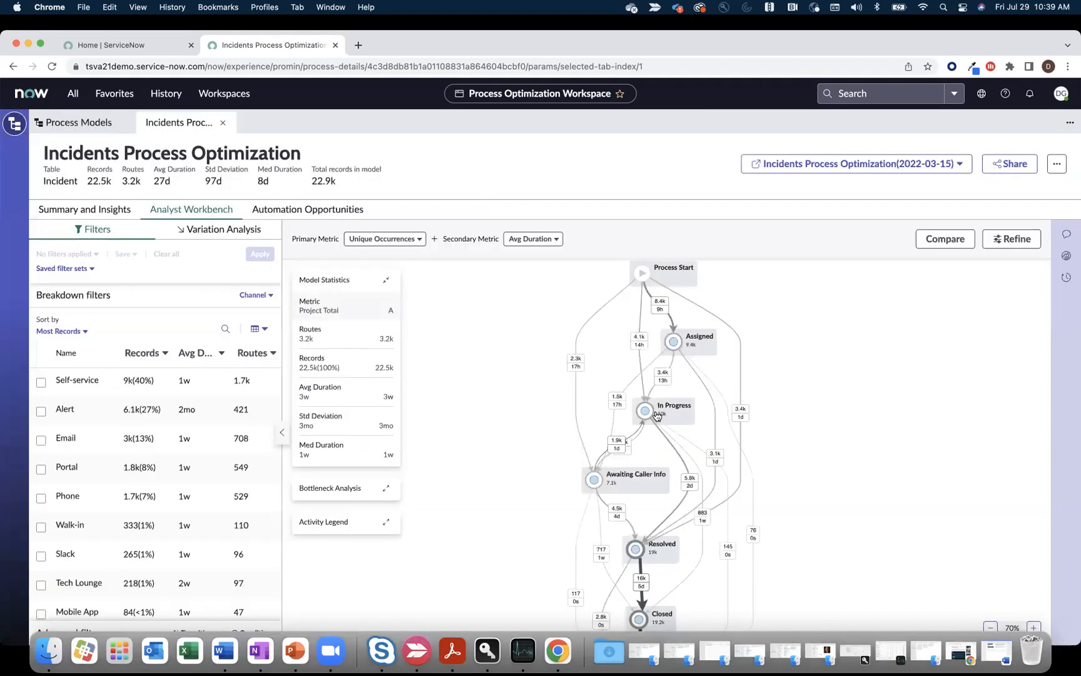
# View the clusters for the Awaiting Caller Info to In Progress transition and examine the incident records of the biggest cluster
pyautogui.click(614, 443)
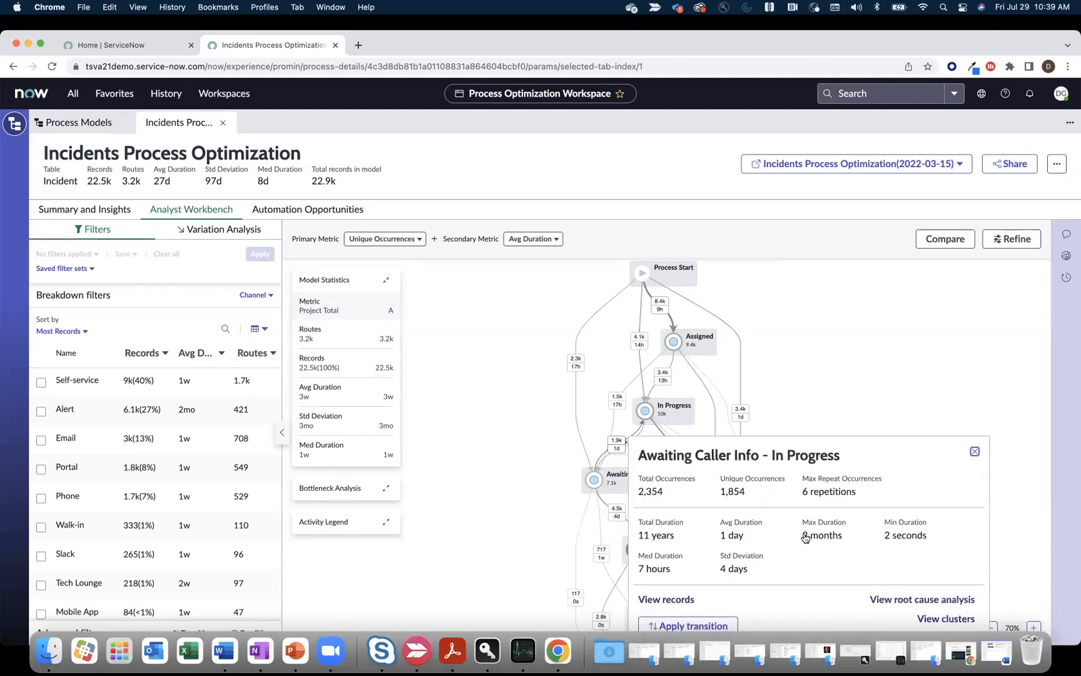
pyautogui.click(932, 620)
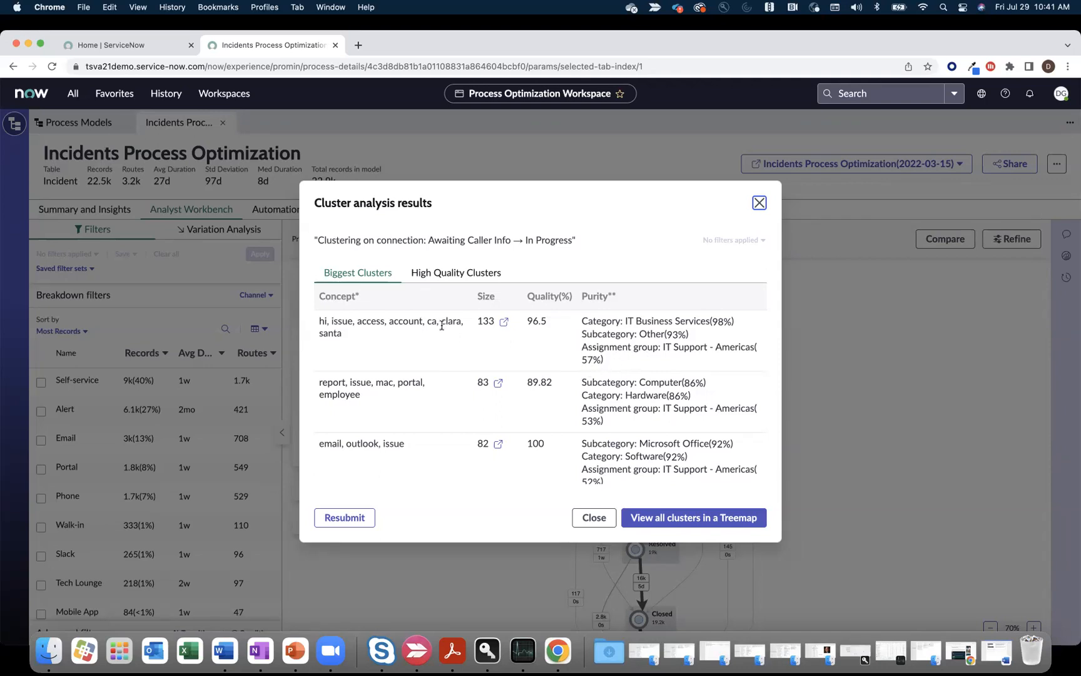
pyautogui.click(503, 323)
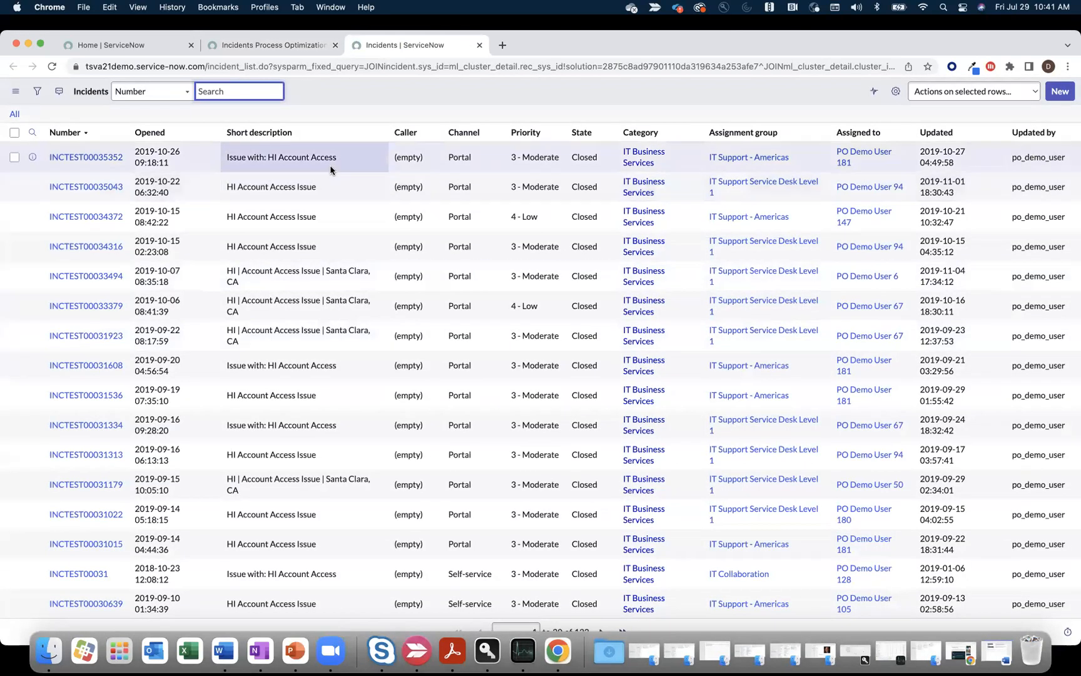
pyautogui.scroll(-1, 316, 186)
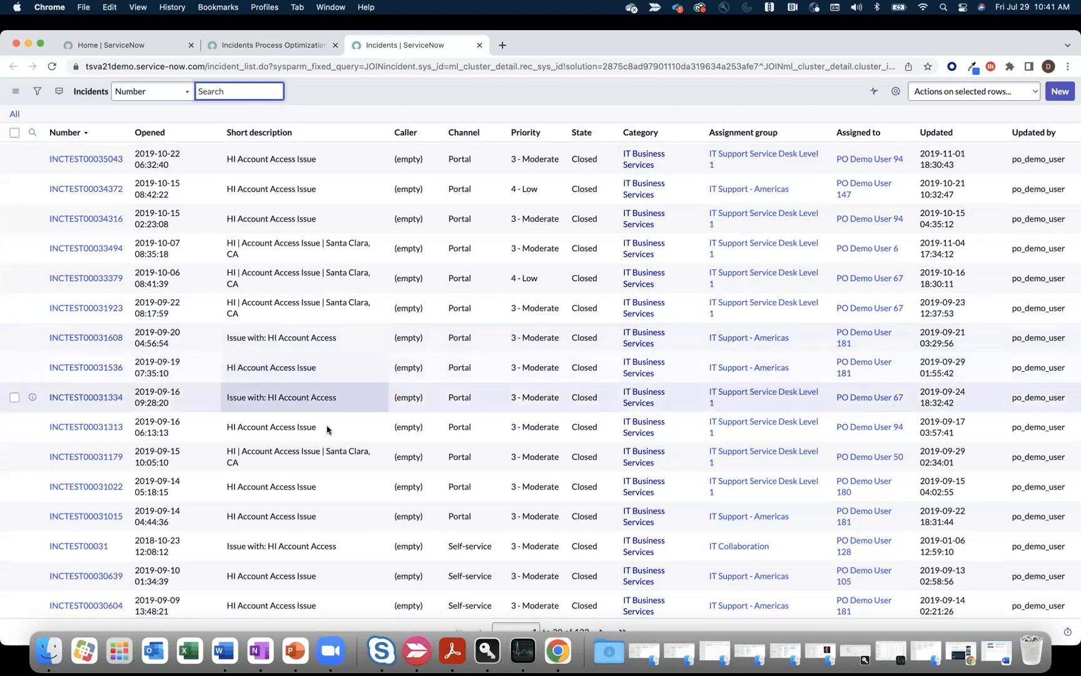
pyautogui.scroll(1, 338, 394)
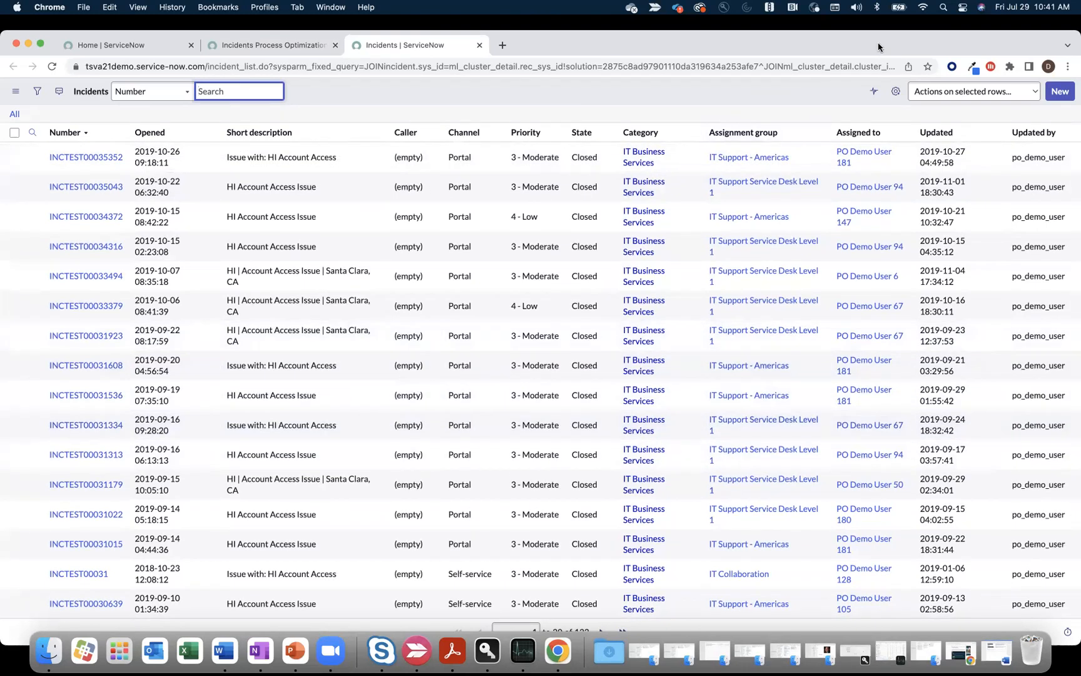
pyautogui.moveTo(877, 45); pyautogui.dragTo(878, 76)
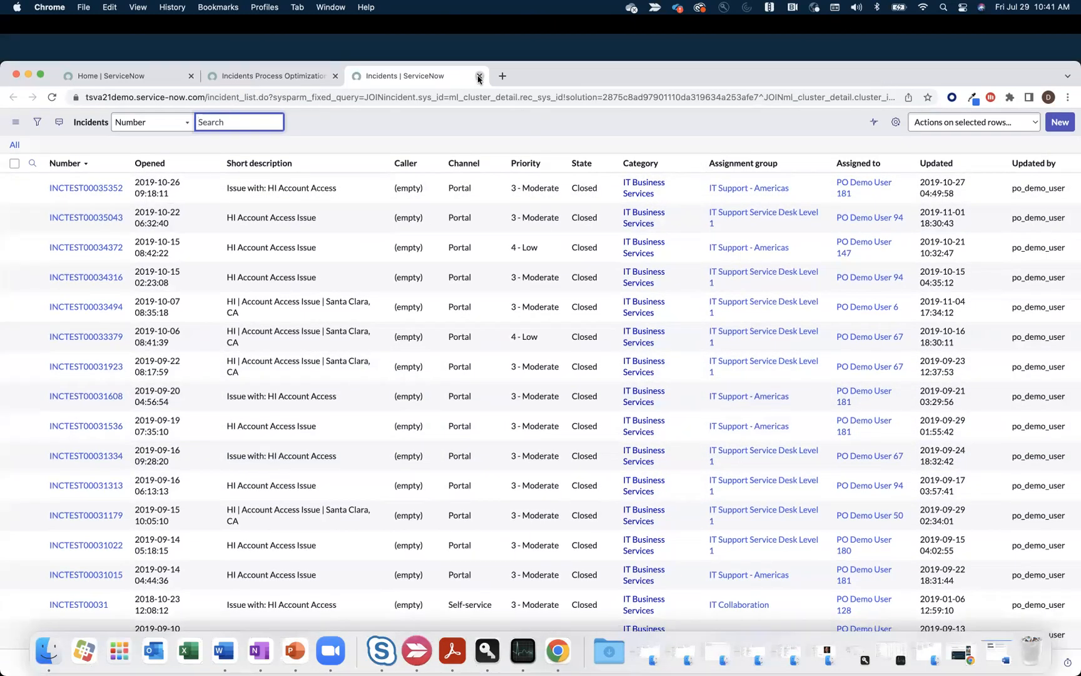
pyautogui.click(479, 76)
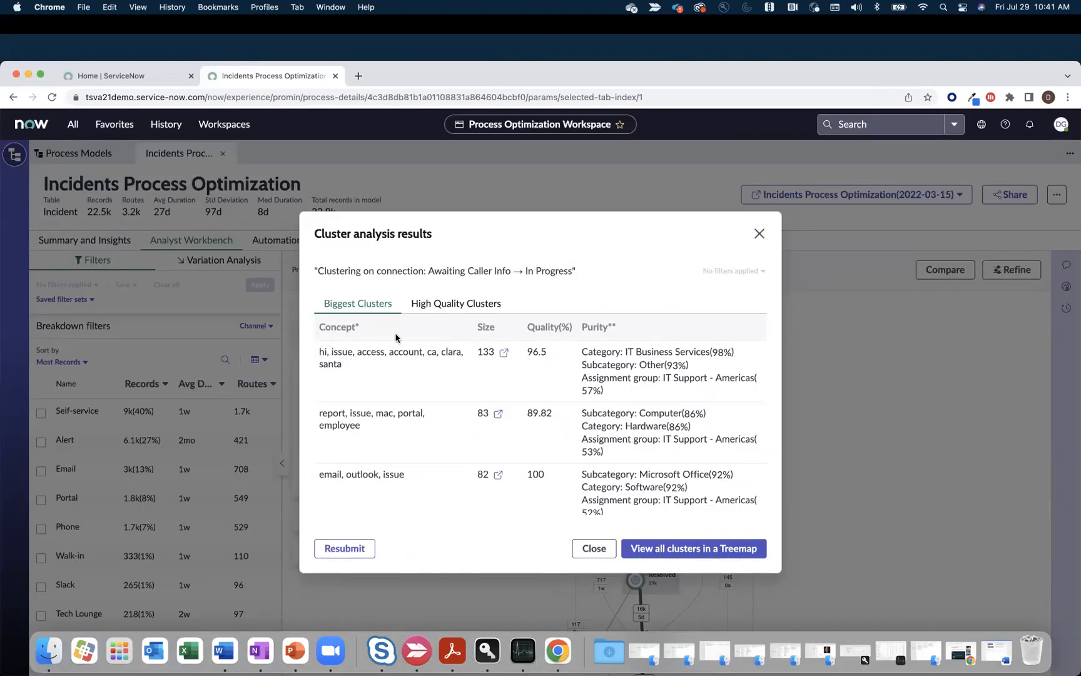
# Switch to the High Quality Clusters, examine the records of the "email, outlook, issue" cluster, and close the cluster results
pyautogui.click(445, 310)
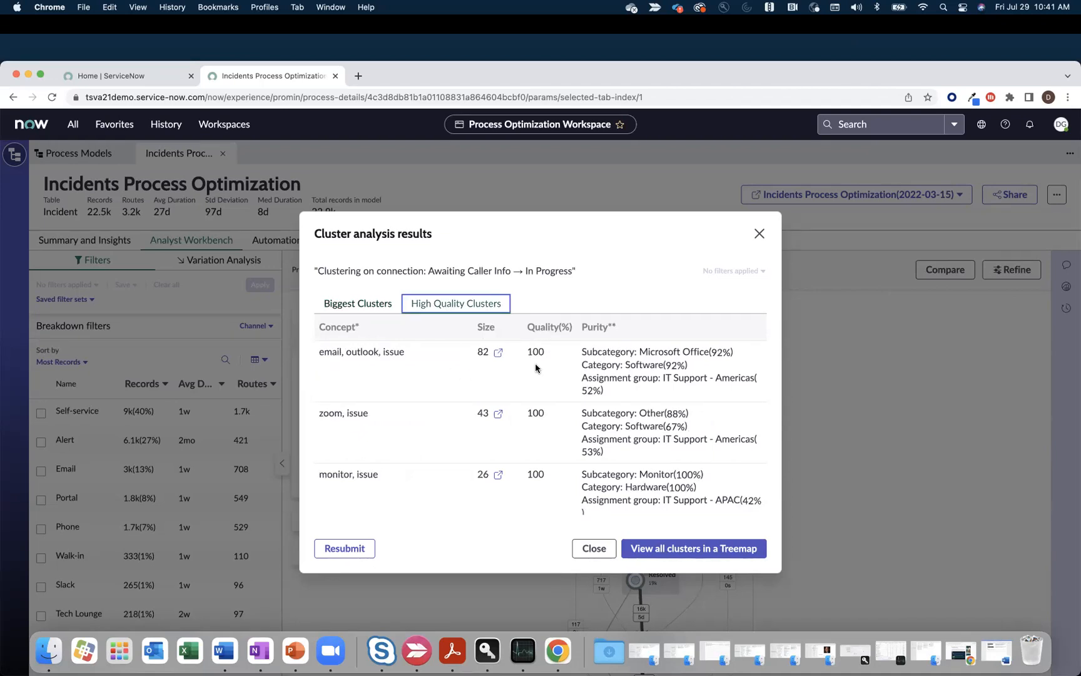
pyautogui.click(498, 352)
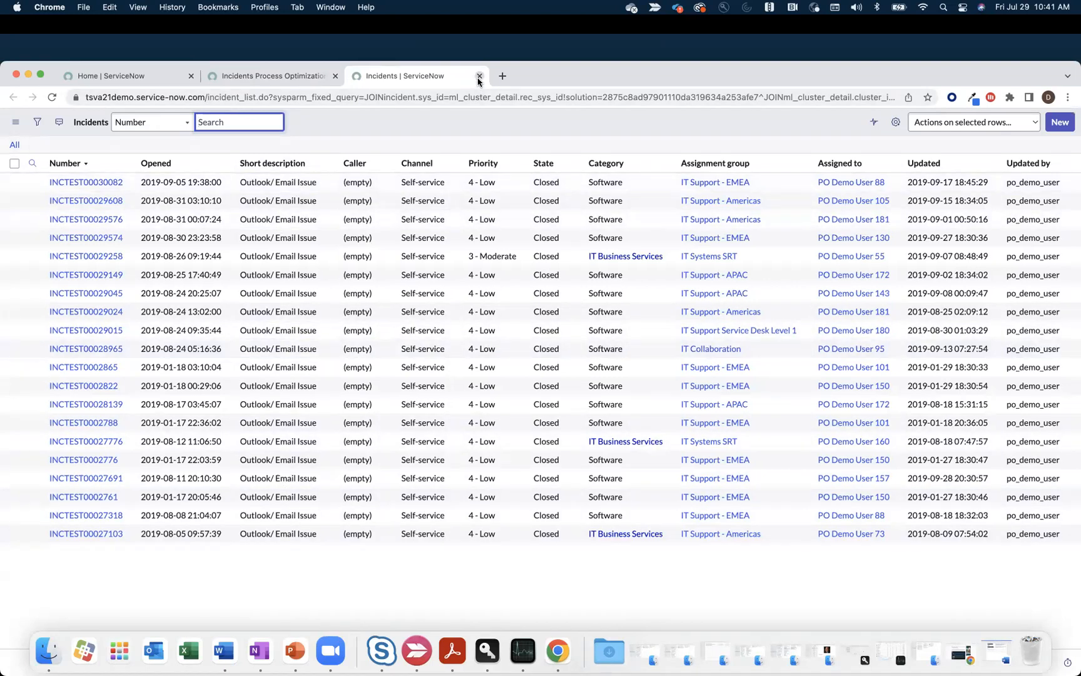
pyautogui.click(480, 76)
pyautogui.moveTo(660, 70)
pyautogui.mouseDown()
pyautogui.moveTo(659, 43)
pyautogui.moveTo(655, 58)
pyautogui.mouseUp()
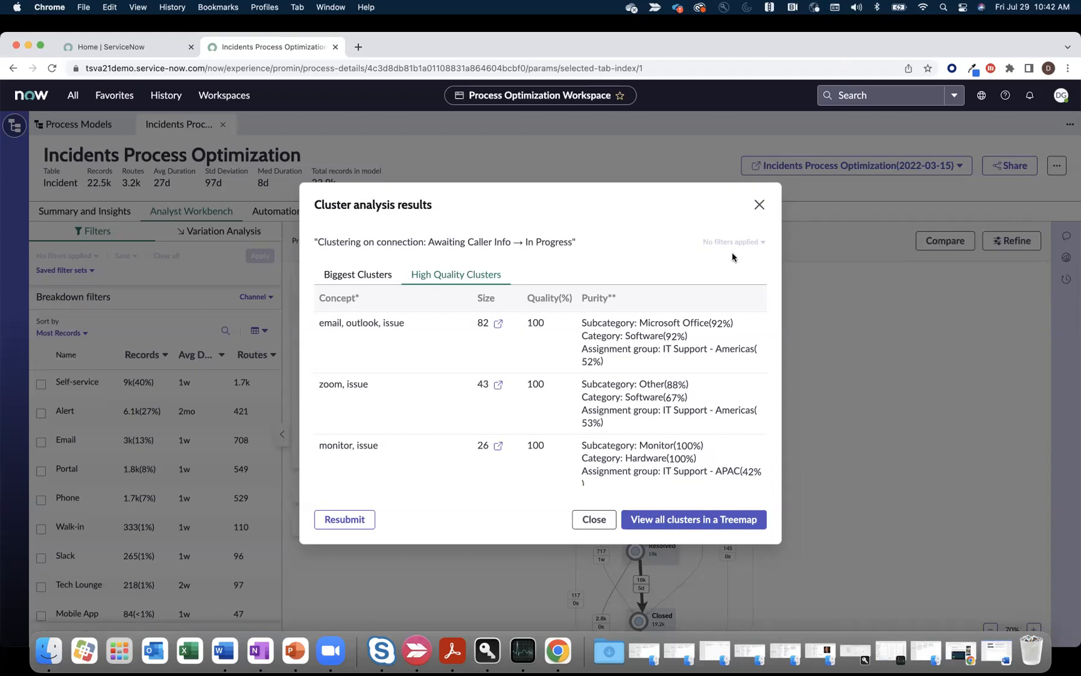
pyautogui.click(758, 206)
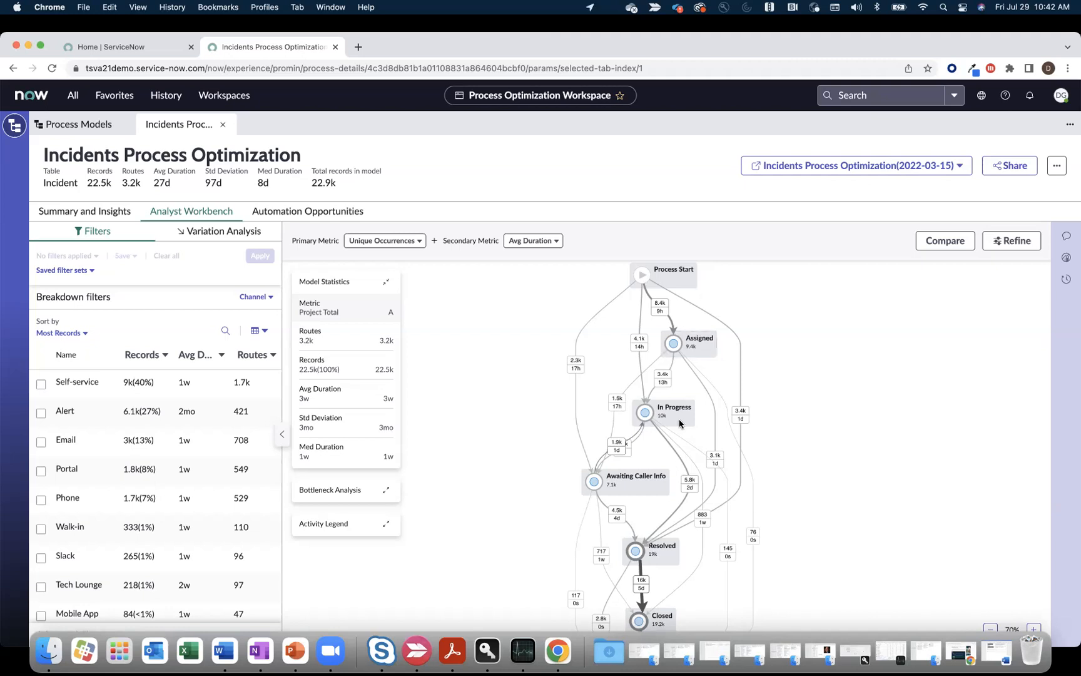
# Create a transition filter from the In Progress to Awaiting Caller Info transition and add In Progress as its third activity
pyautogui.click(630, 451)
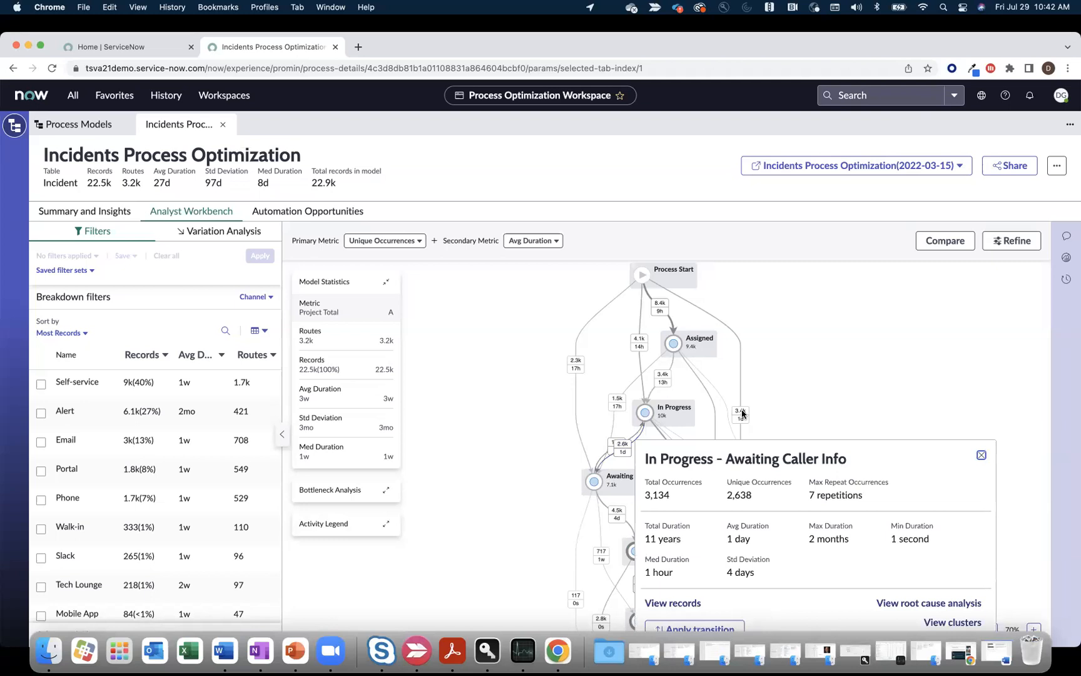
pyautogui.scroll(-2, 743, 414)
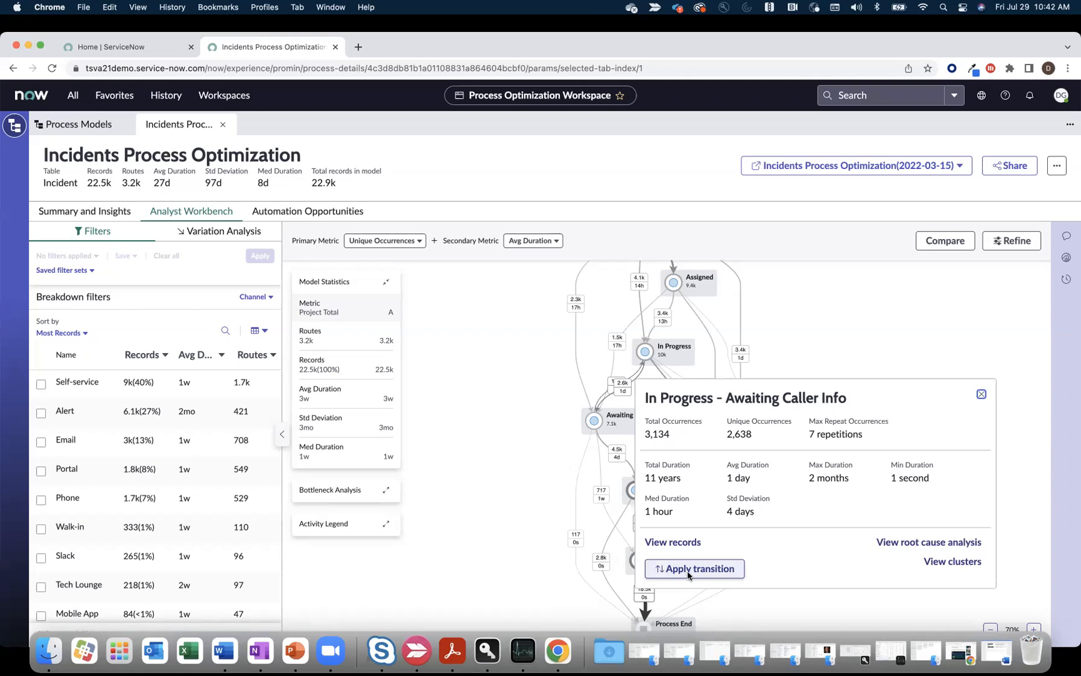
pyautogui.click(688, 575)
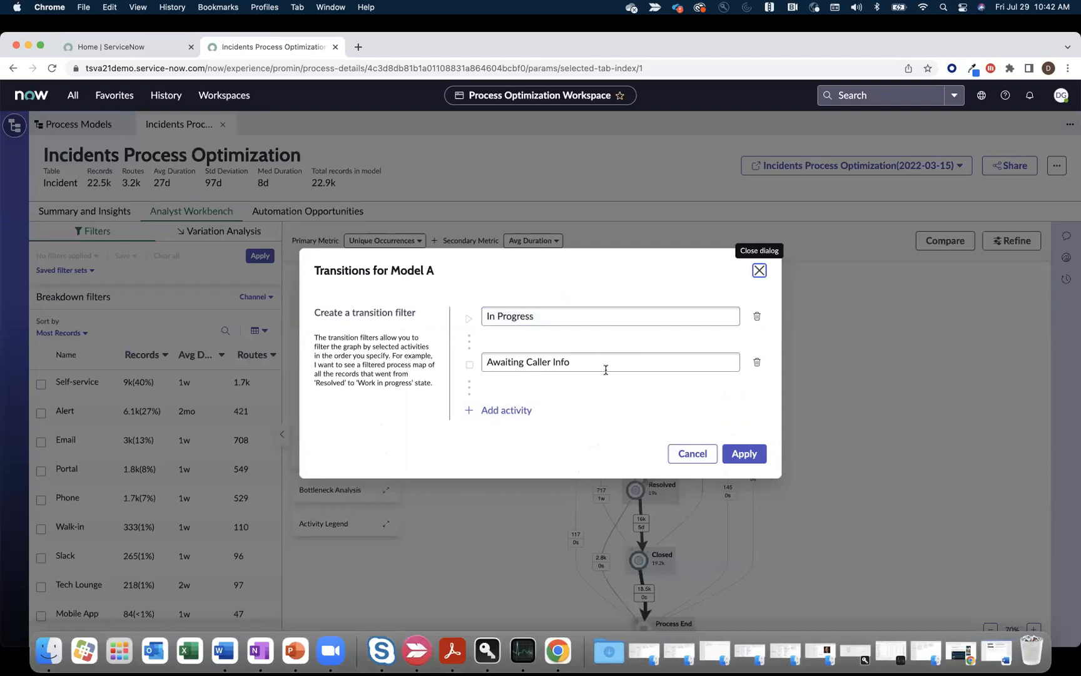
pyautogui.click(503, 415)
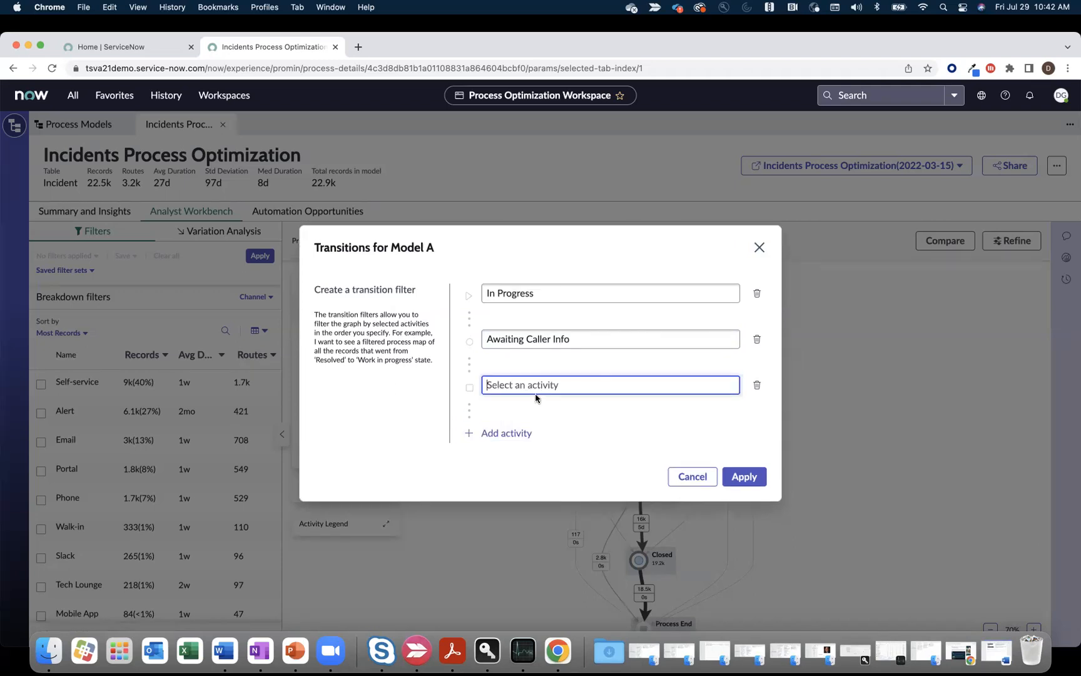
pyautogui.write('In')
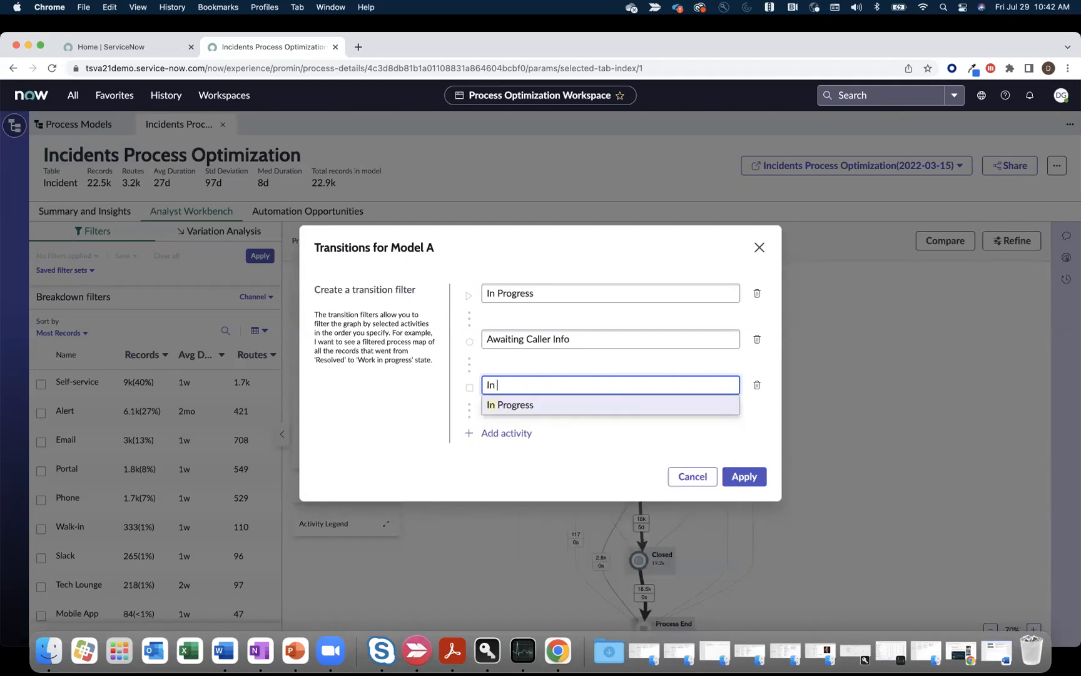
pyautogui.click(537, 407)
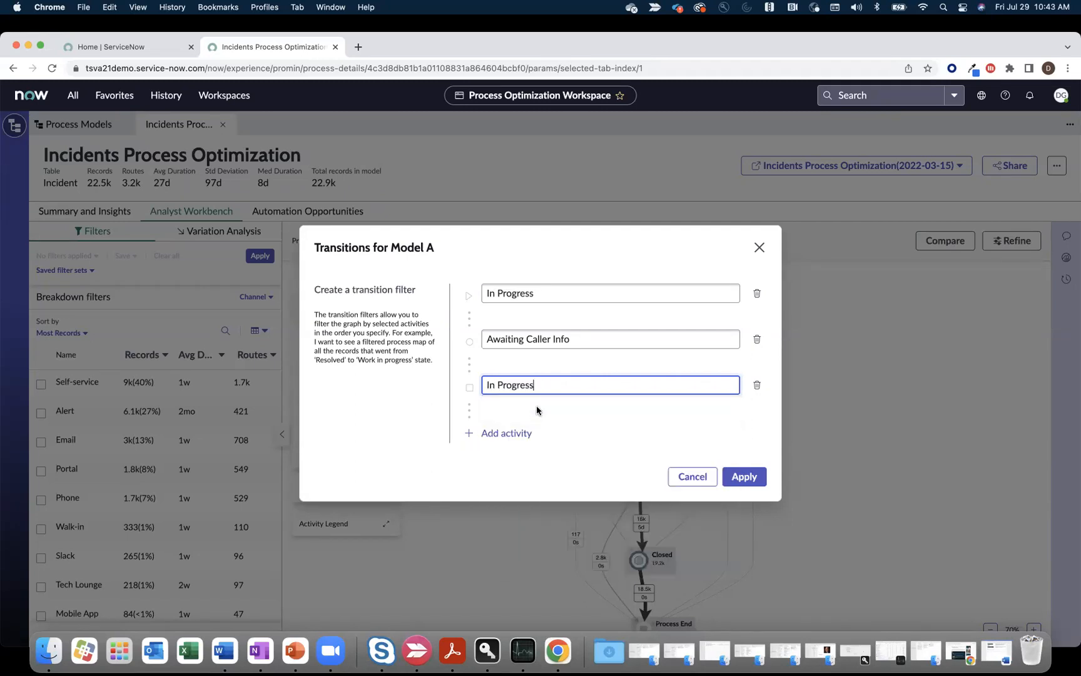
# Add Awaiting Caller Info as the fourth activity of the transition filter and apply the filter to the process map
pyautogui.click(496, 434)
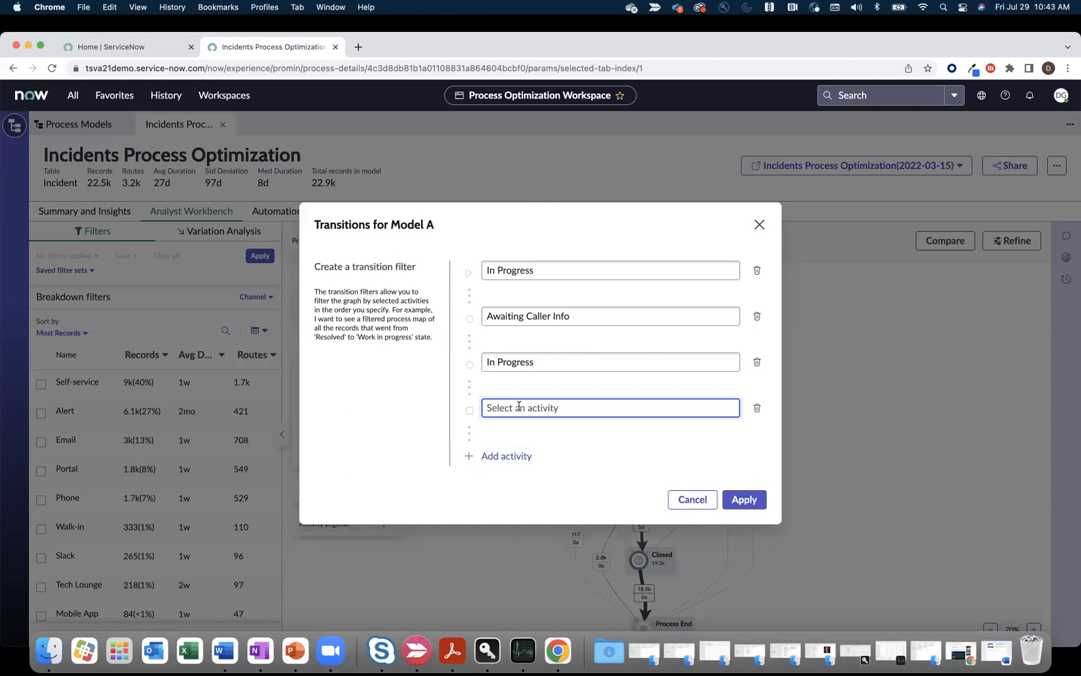
pyautogui.click(514, 406)
pyautogui.write('Awaiting')
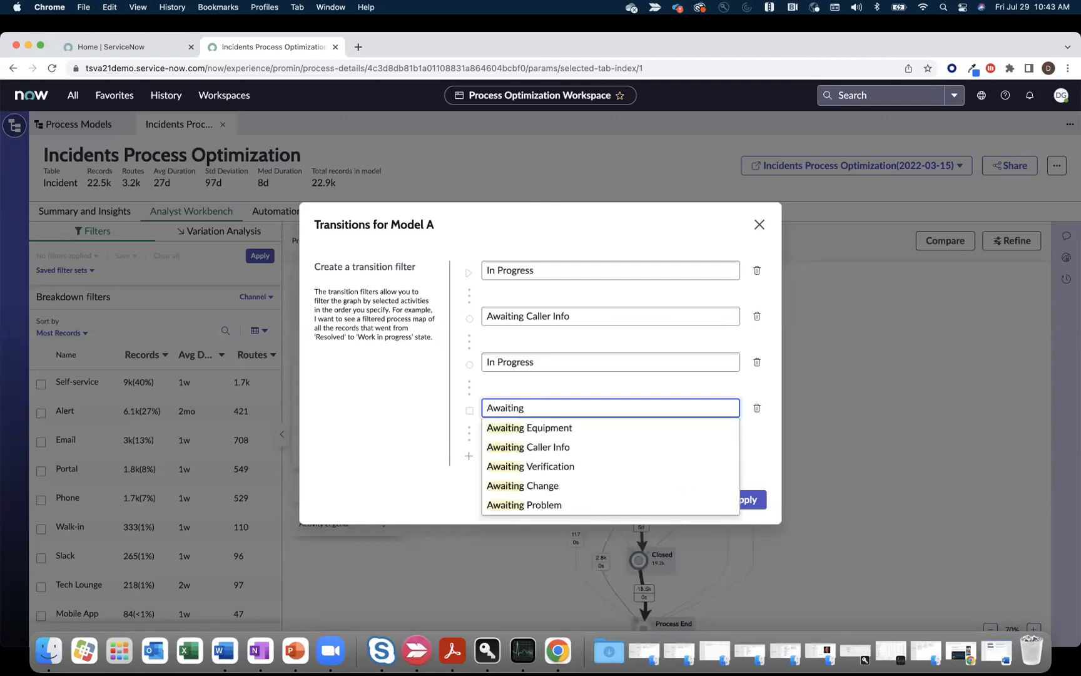
pyautogui.click(525, 447)
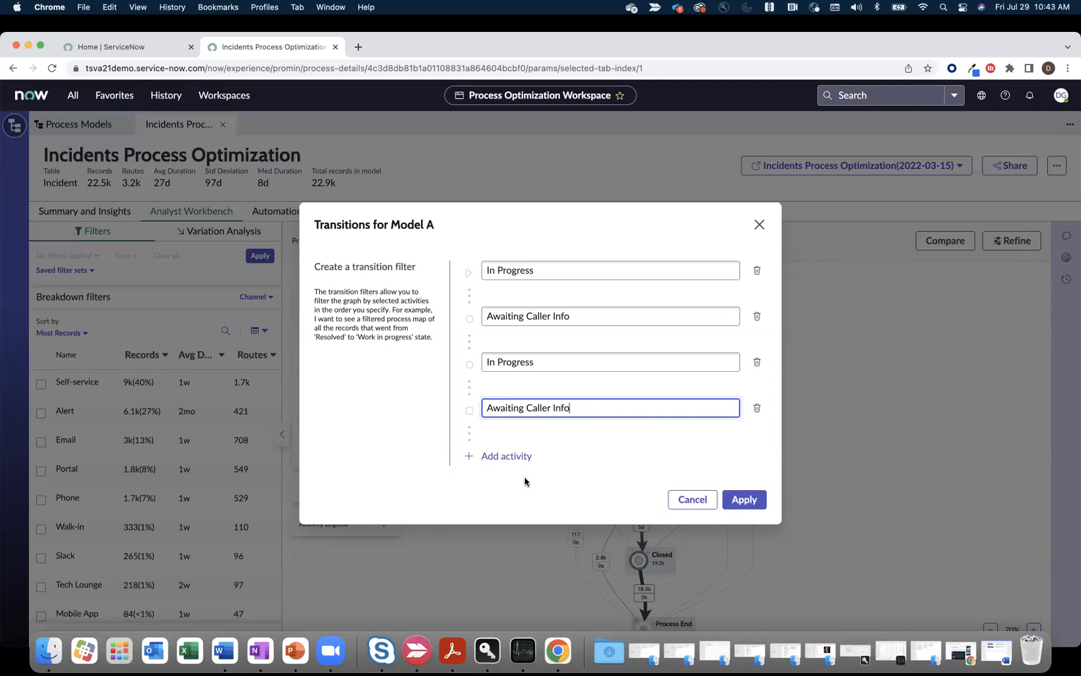
pyautogui.click(740, 499)
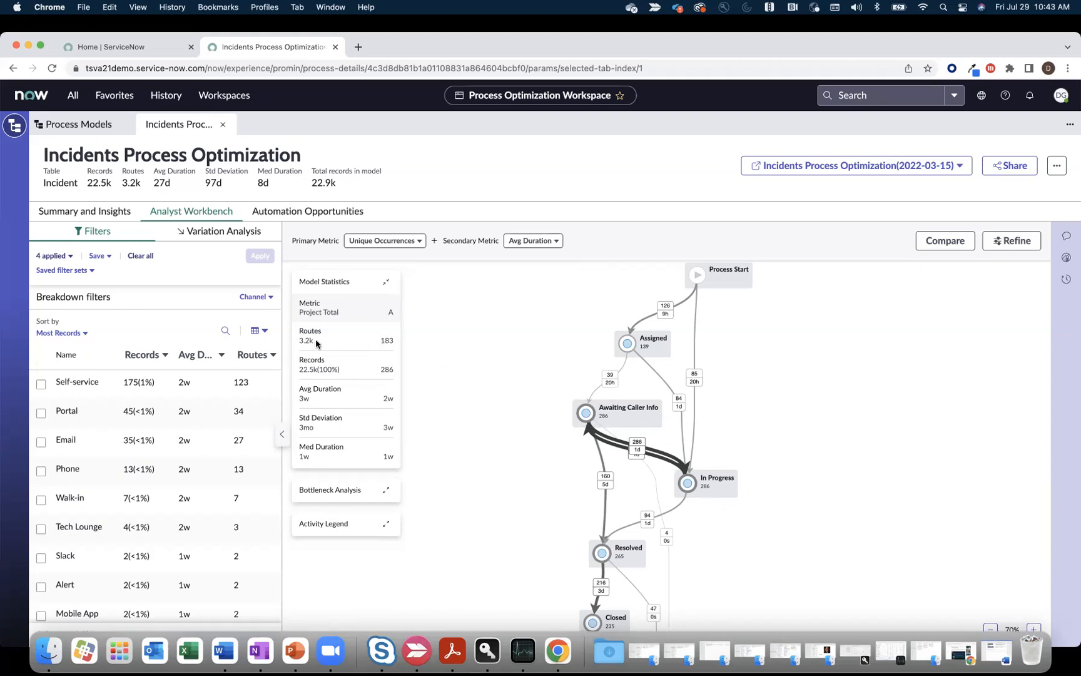
# Compare the filtered model's routes and records with the project totals, and review the activity sequence in the transition filter
pyautogui.moveTo(308, 339)
pyautogui.moveTo(389, 338)
pyautogui.moveTo(385, 370)
pyautogui.moveTo(330, 376)
pyautogui.moveTo(931, 40); pyautogui.dragTo(930, 23)
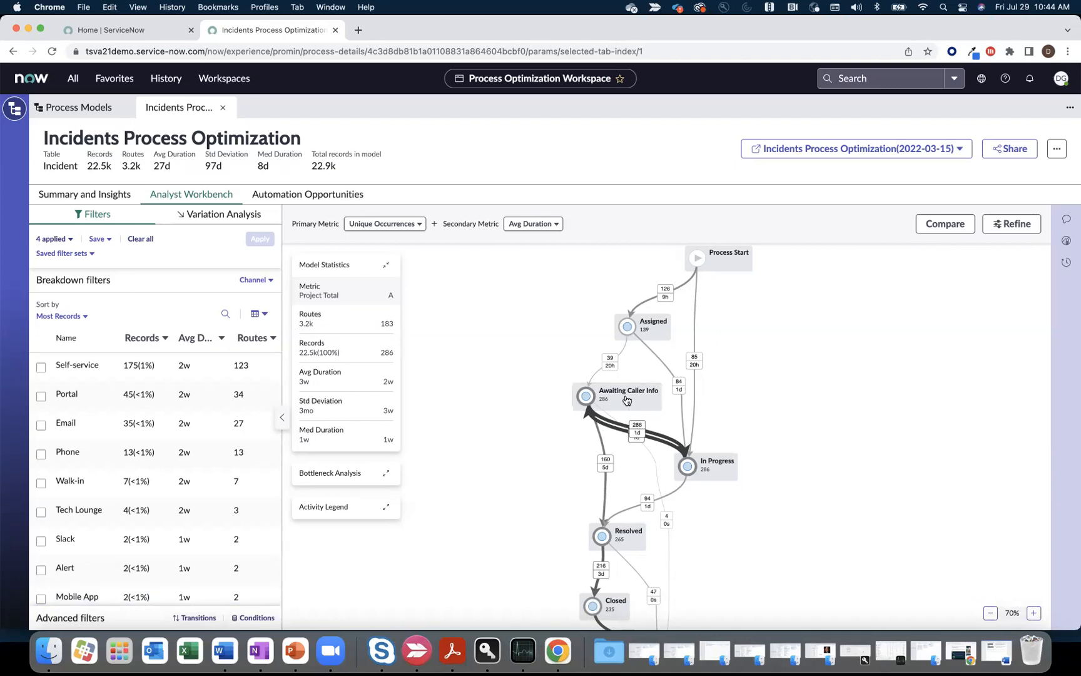
pyautogui.click(189, 620)
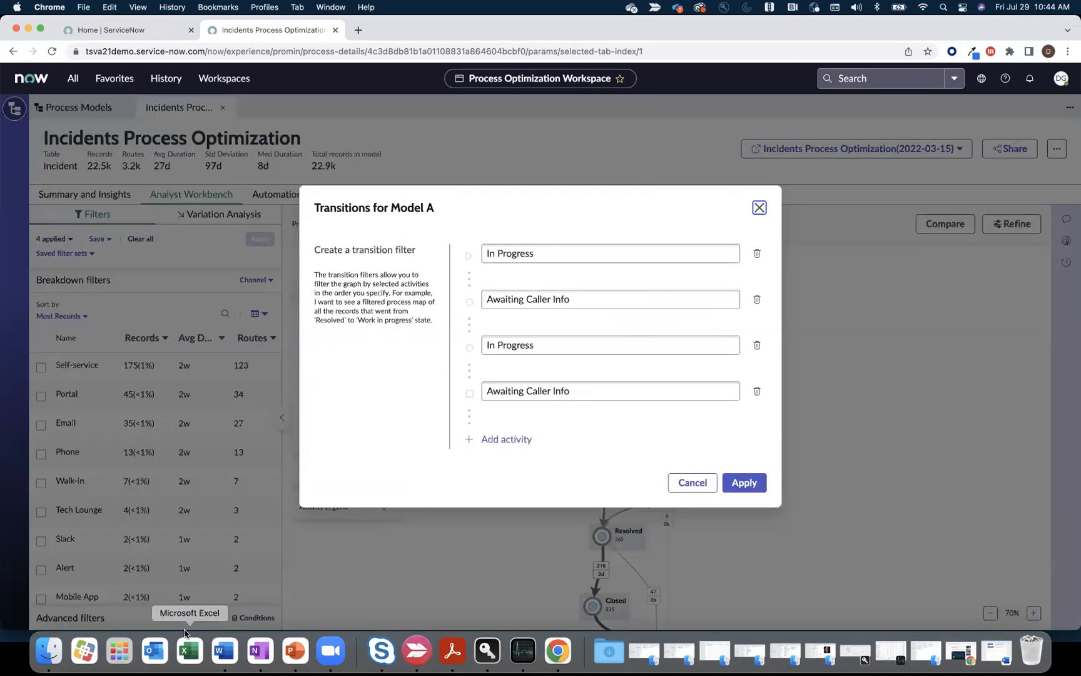
pyautogui.click(758, 207)
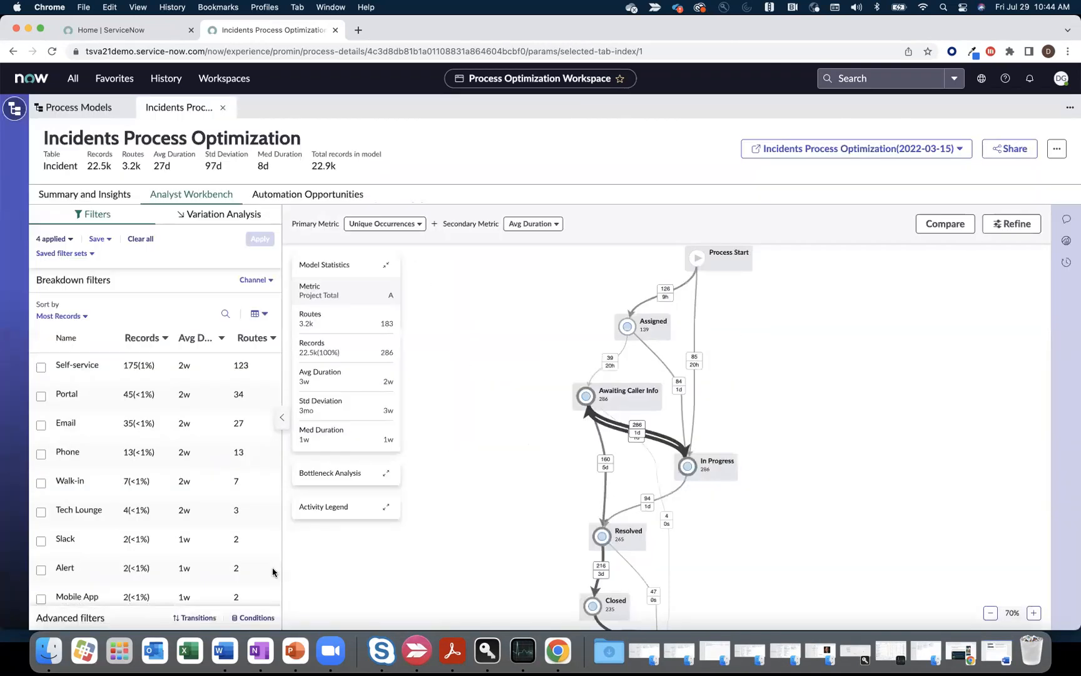
# Add a condition filter for Short description contains "zoom" and apply it to the process map
pyautogui.click(252, 618)
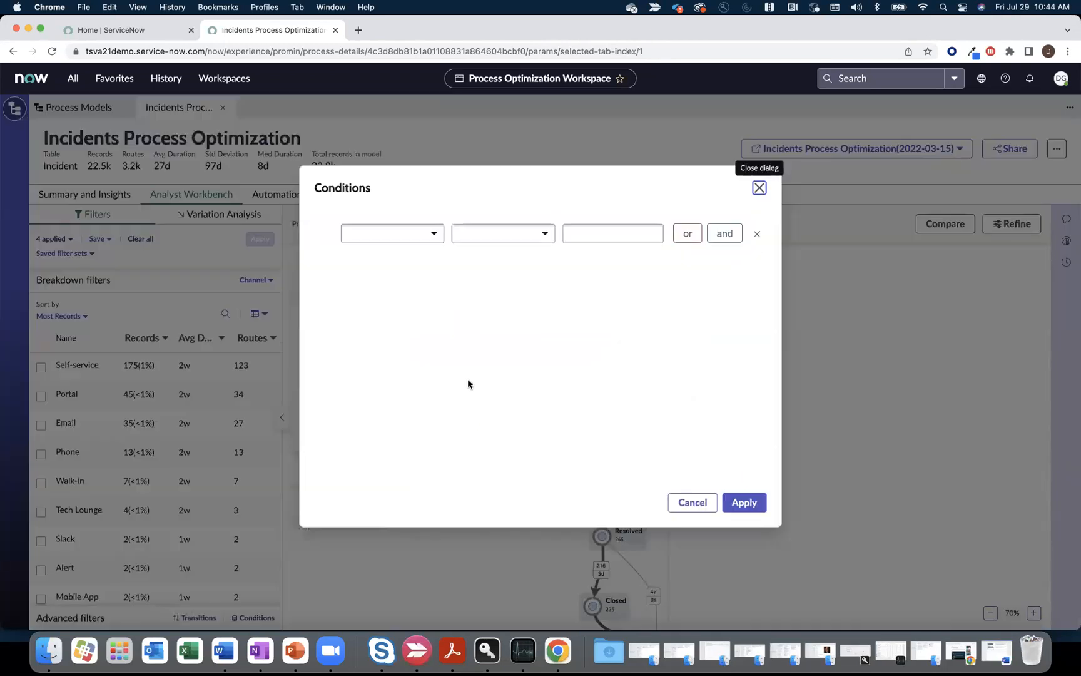
pyautogui.click(435, 236)
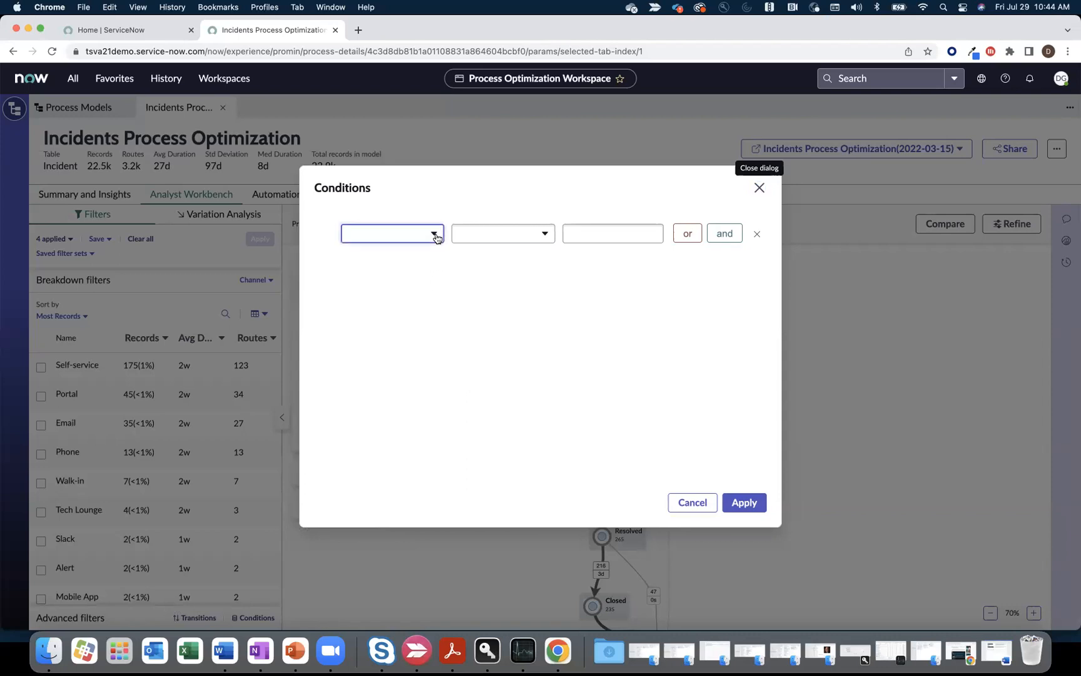
pyautogui.write('shor')
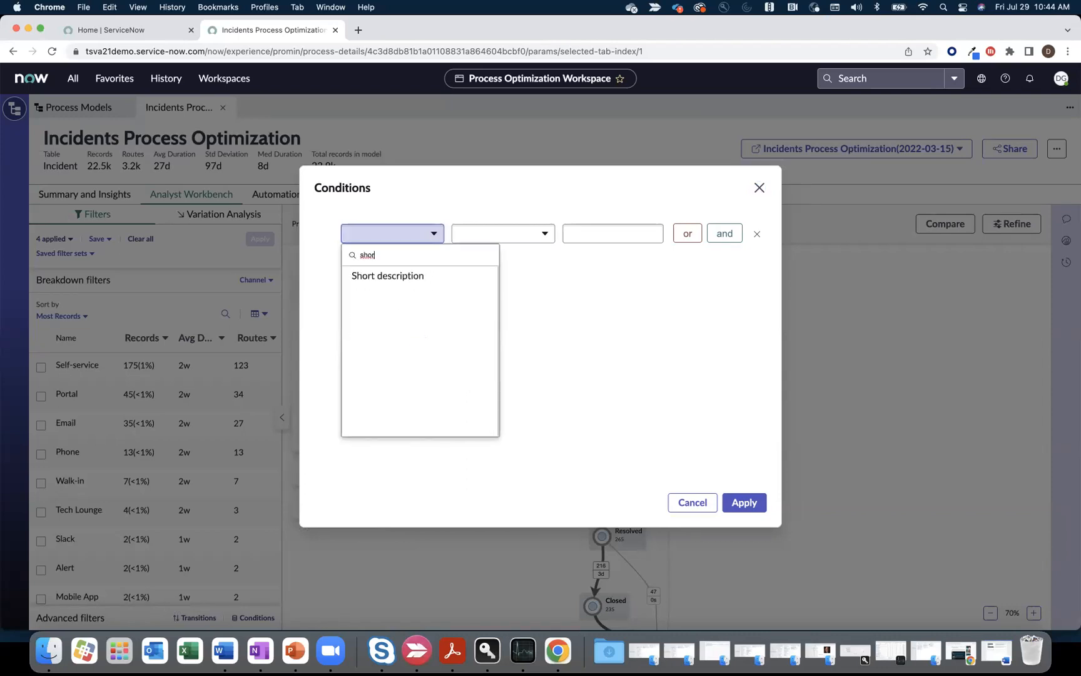
pyautogui.click(414, 277)
pyautogui.click(553, 233)
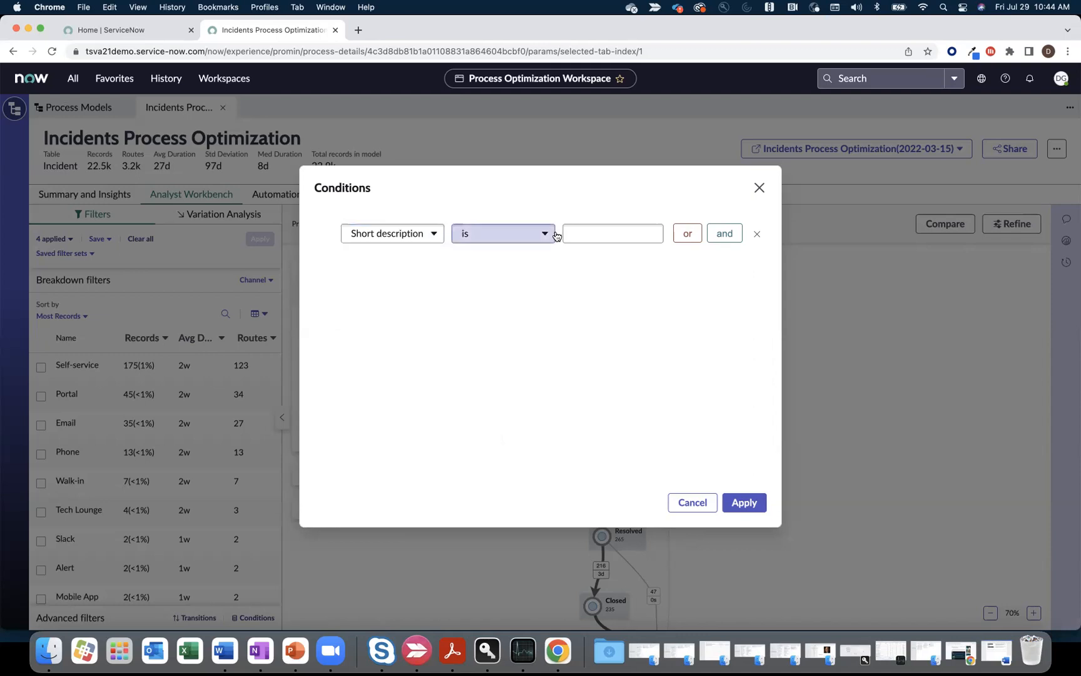
pyautogui.click(503, 370)
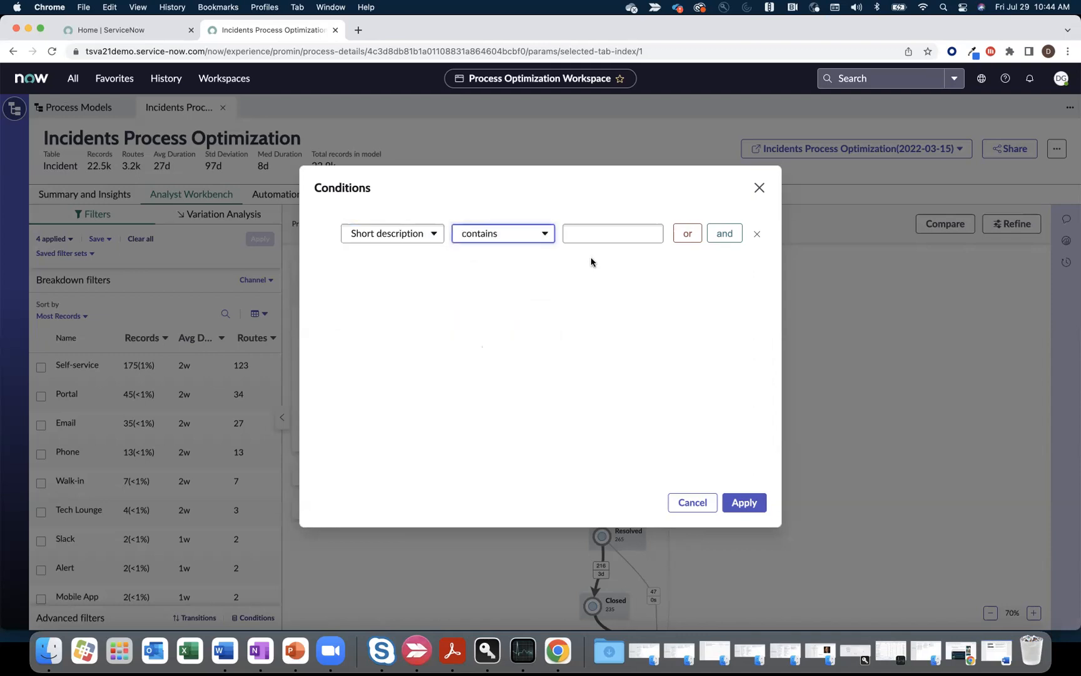
pyautogui.click(596, 244)
pyautogui.write('zoom')
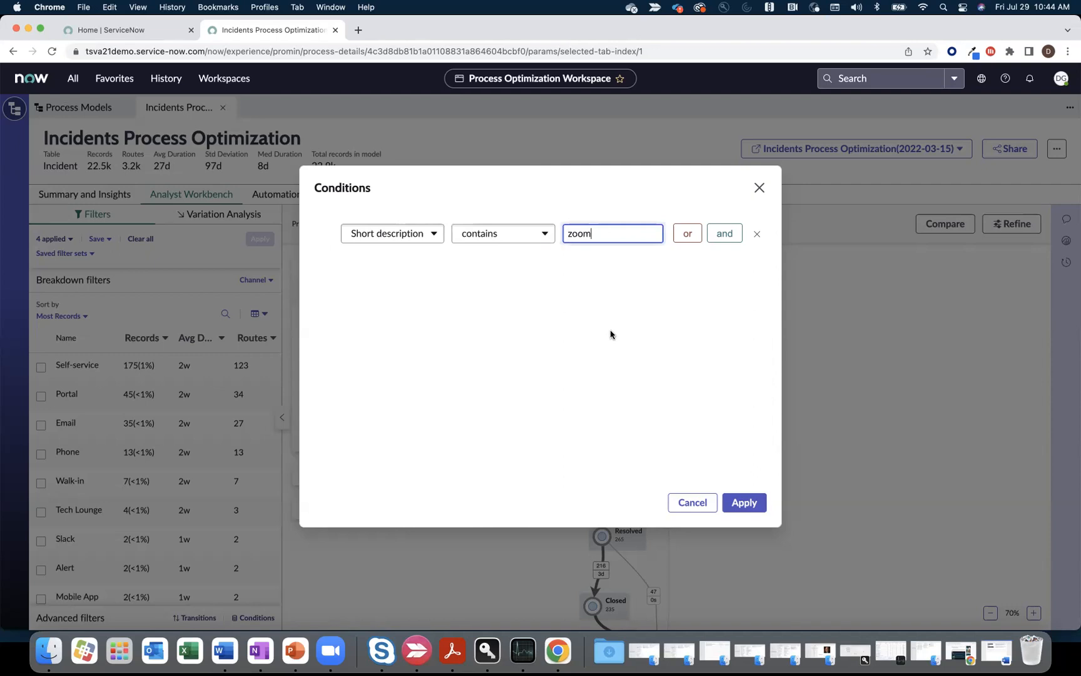
pyautogui.click(712, 466)
pyautogui.click(742, 502)
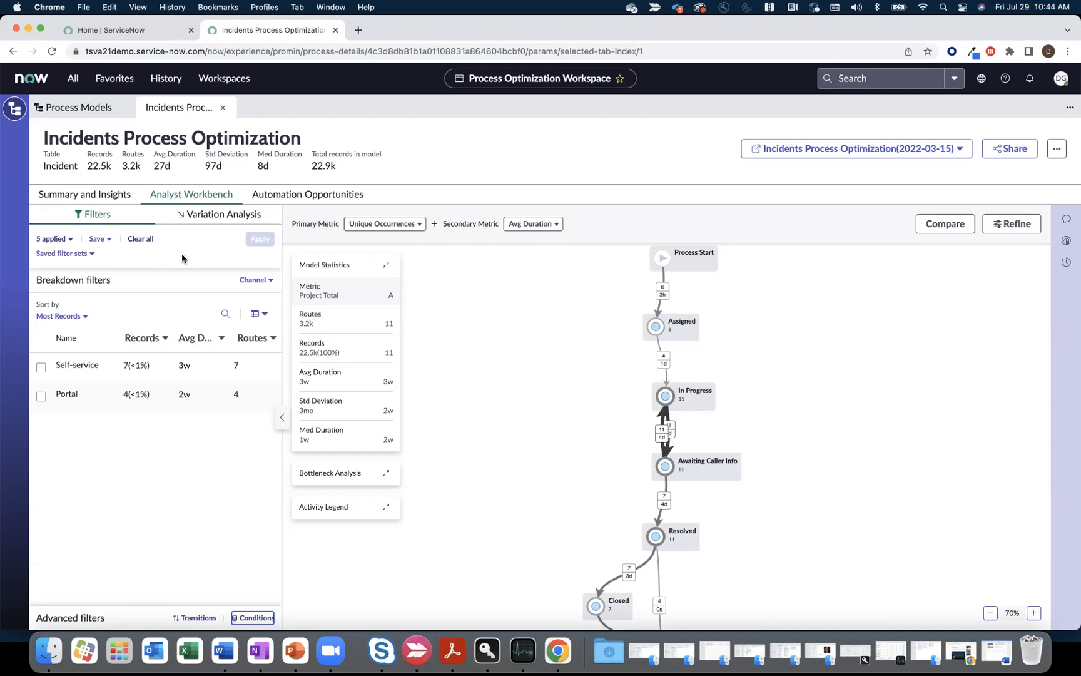
# Review the conditions and transitions offered for a new filter set without saving it, and examine the saved Multihop Zoom Issue filter set
pyautogui.click(109, 240)
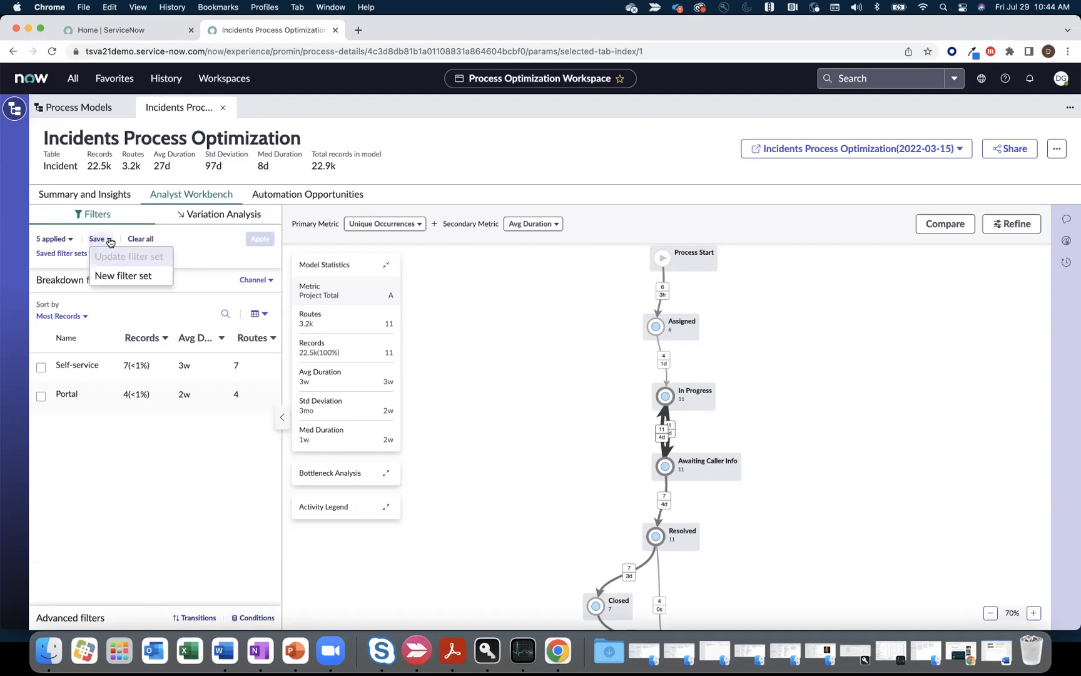
pyautogui.click(129, 276)
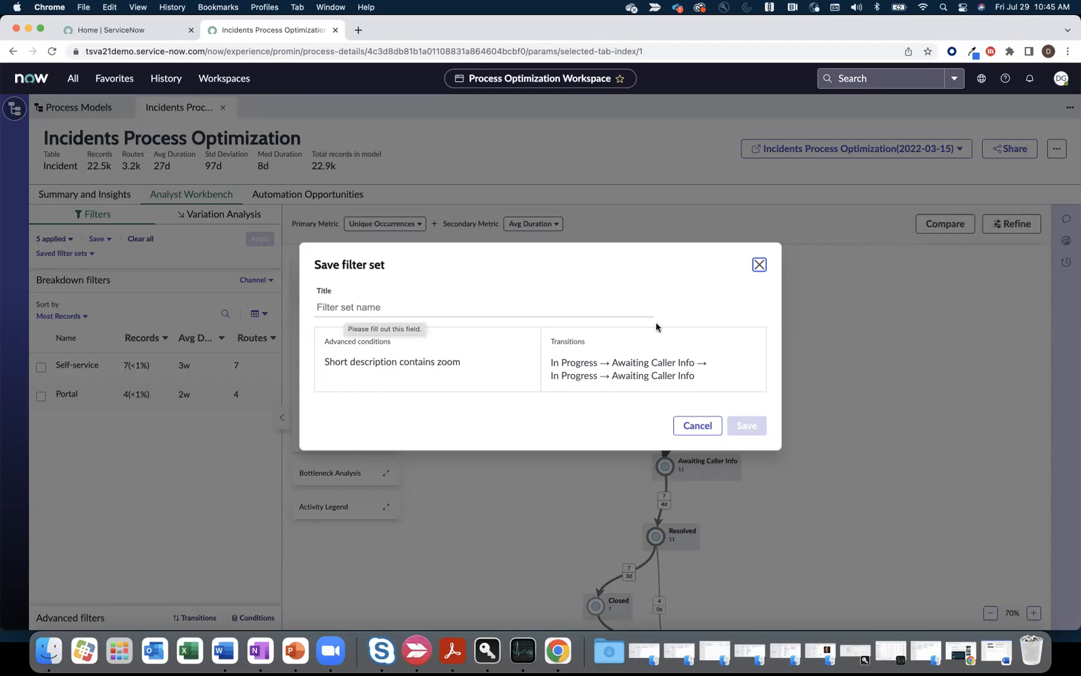
pyautogui.click(759, 264)
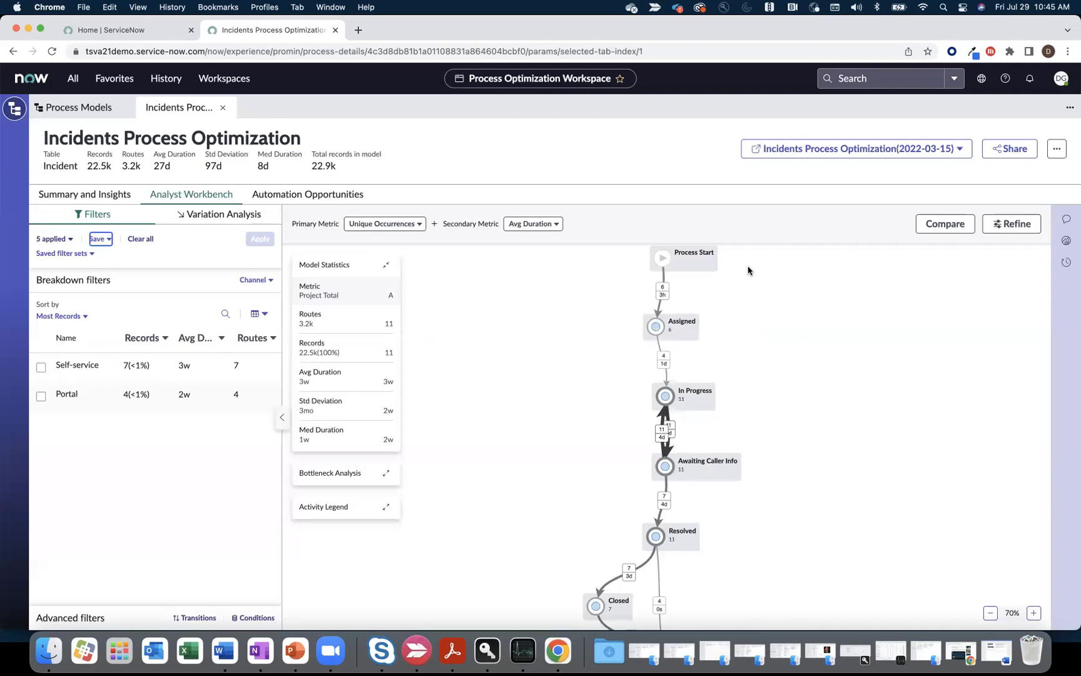
pyautogui.click(87, 253)
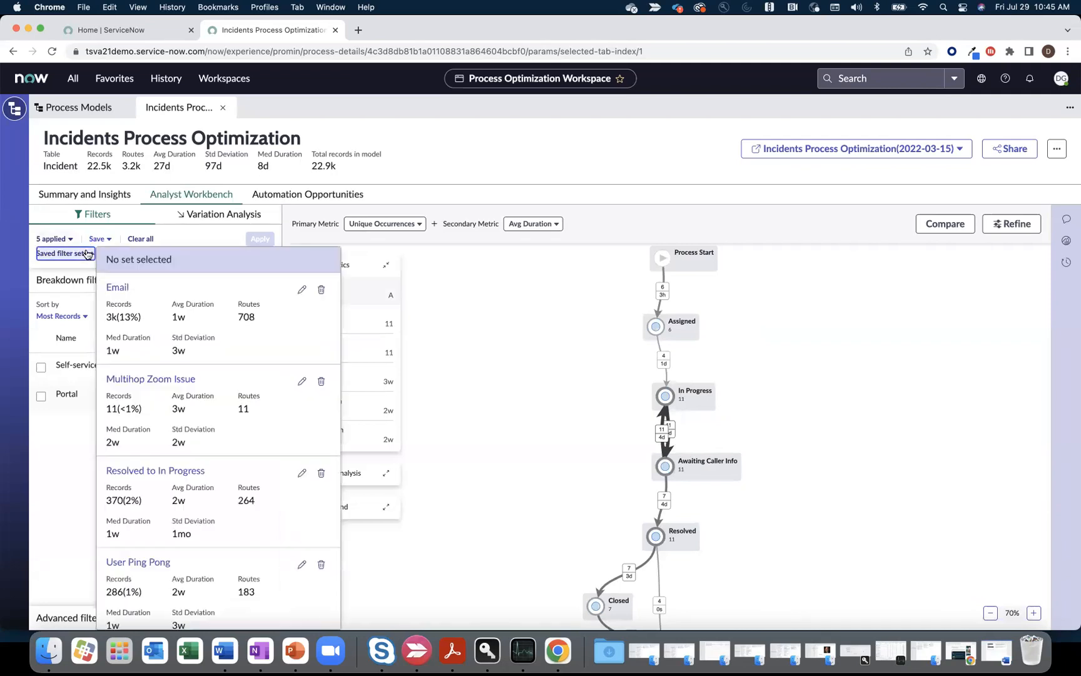
pyautogui.moveTo(178, 413)
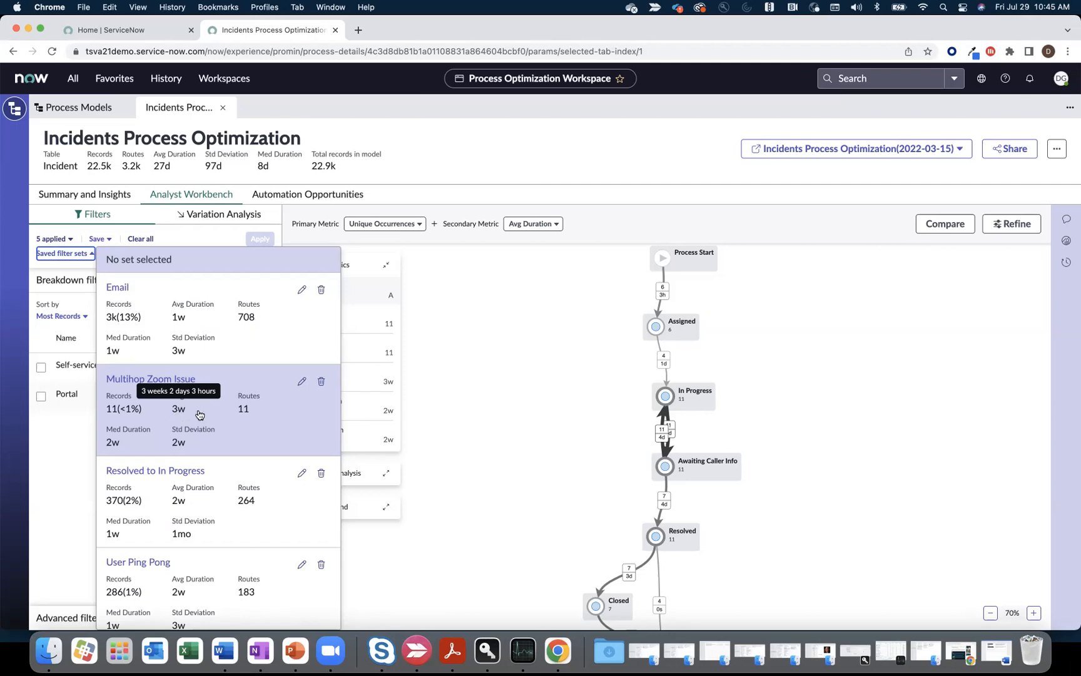
pyautogui.click(462, 405)
# Clear all filters and compare the unfiltered model with a Model B based on the saved Multihop Zoom Issue filter set
pyautogui.click(142, 239)
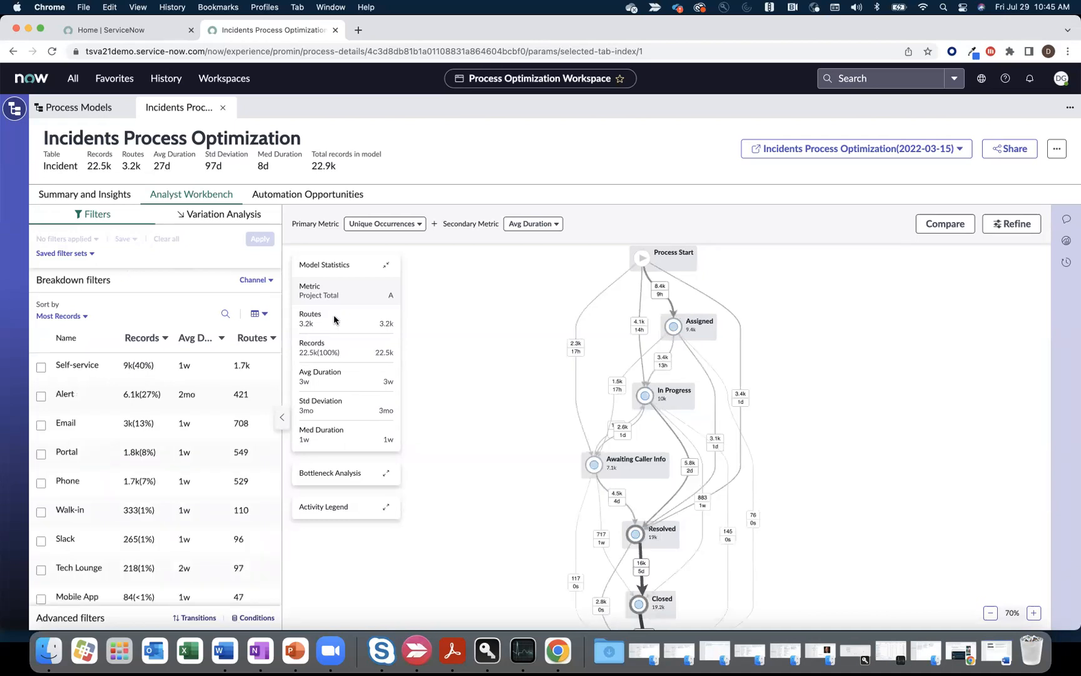
pyautogui.click(934, 227)
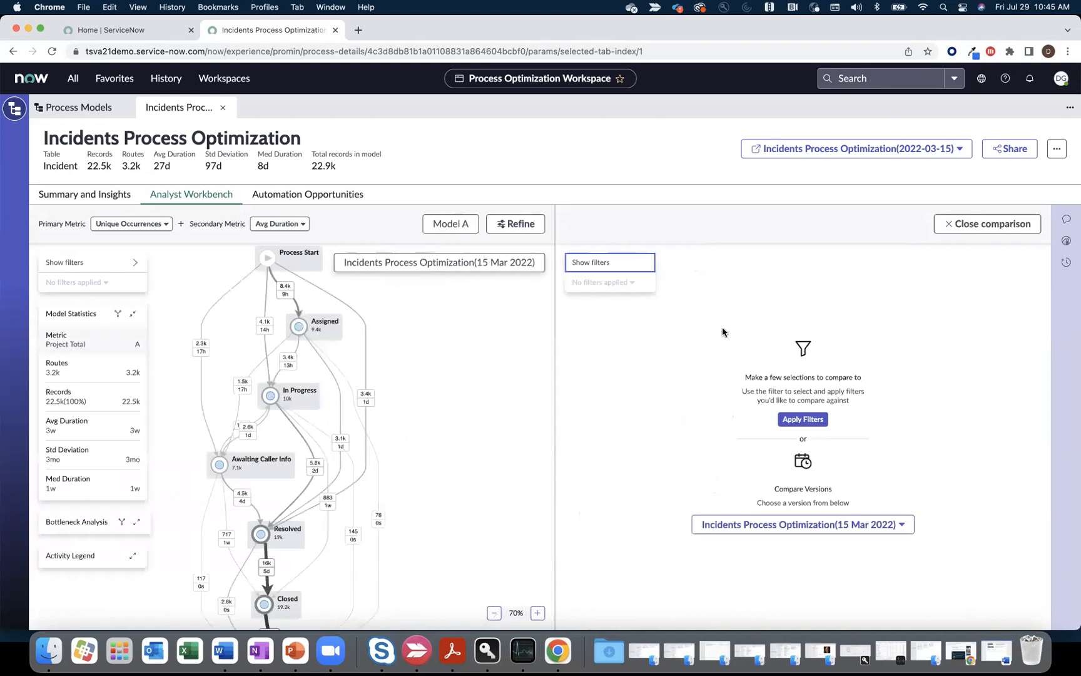
pyautogui.click(806, 420)
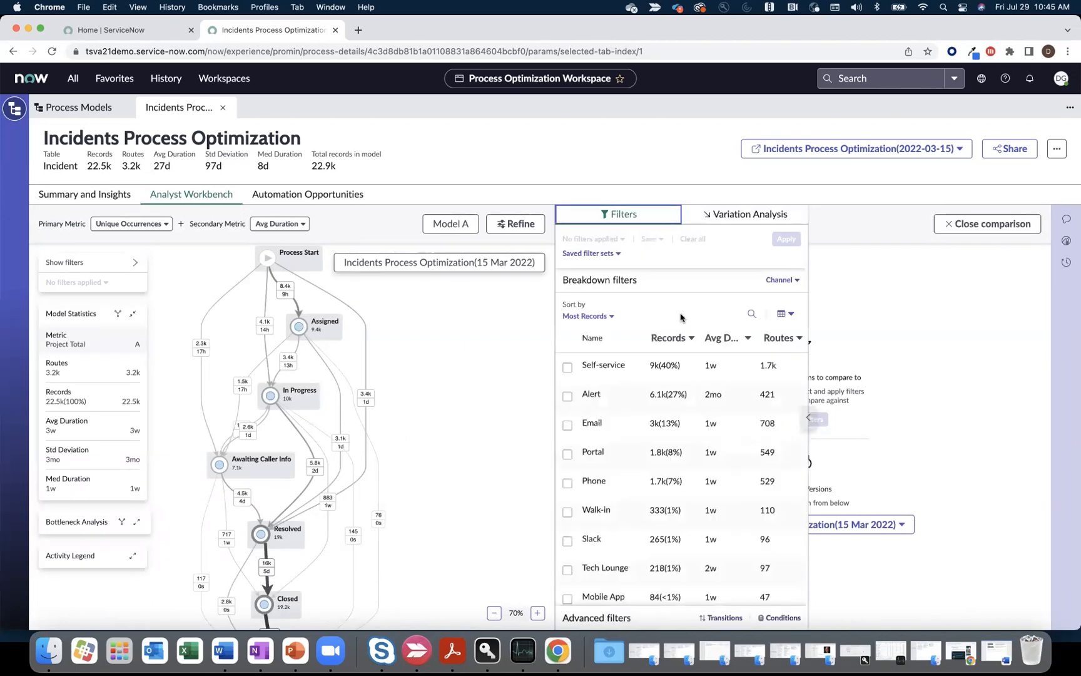
pyautogui.click(615, 255)
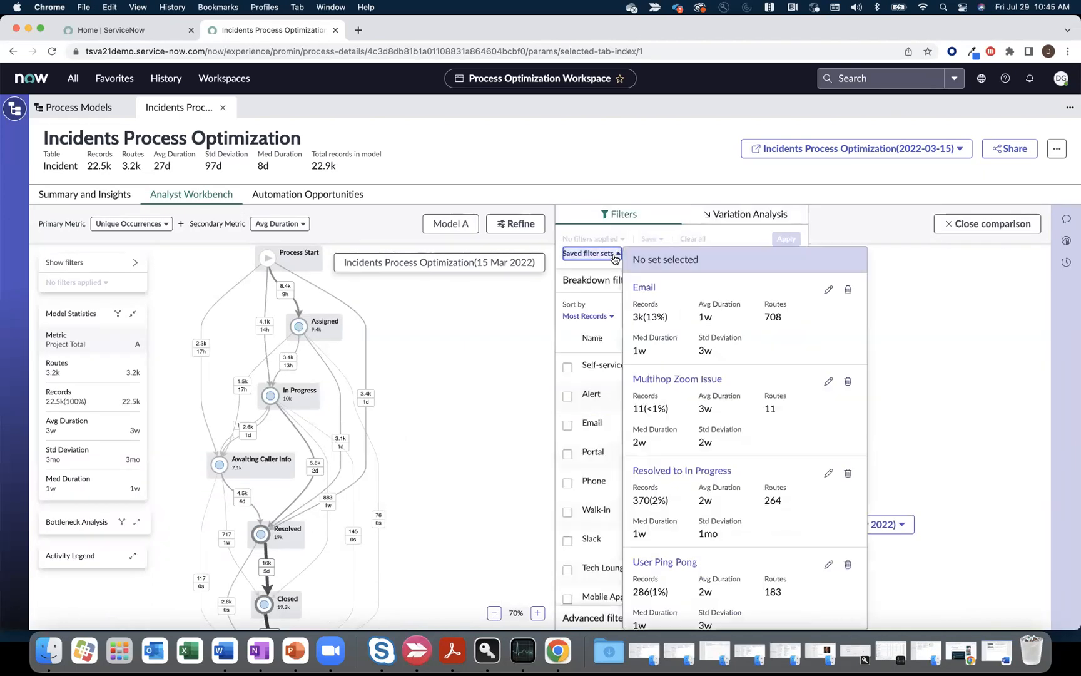
pyautogui.click(686, 424)
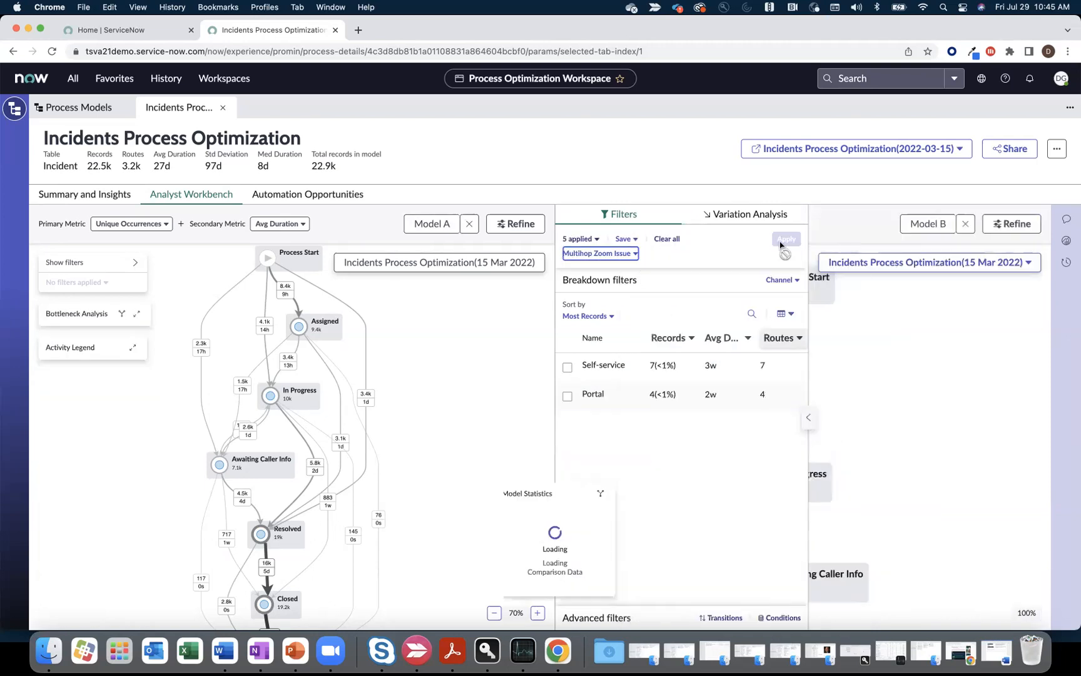
pyautogui.click(808, 418)
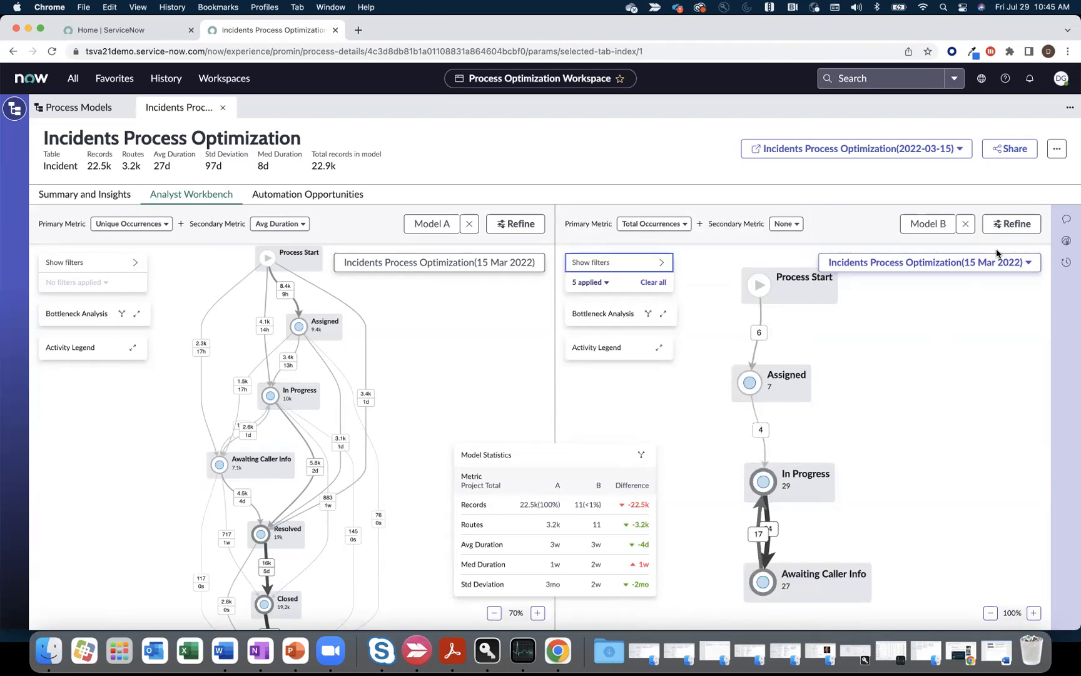
# Refine Model B to show 60% of connections, and close the comparison after reviewing the model statistics
pyautogui.click(1012, 223)
pyautogui.moveTo(929, 297); pyautogui.dragTo(977, 298)
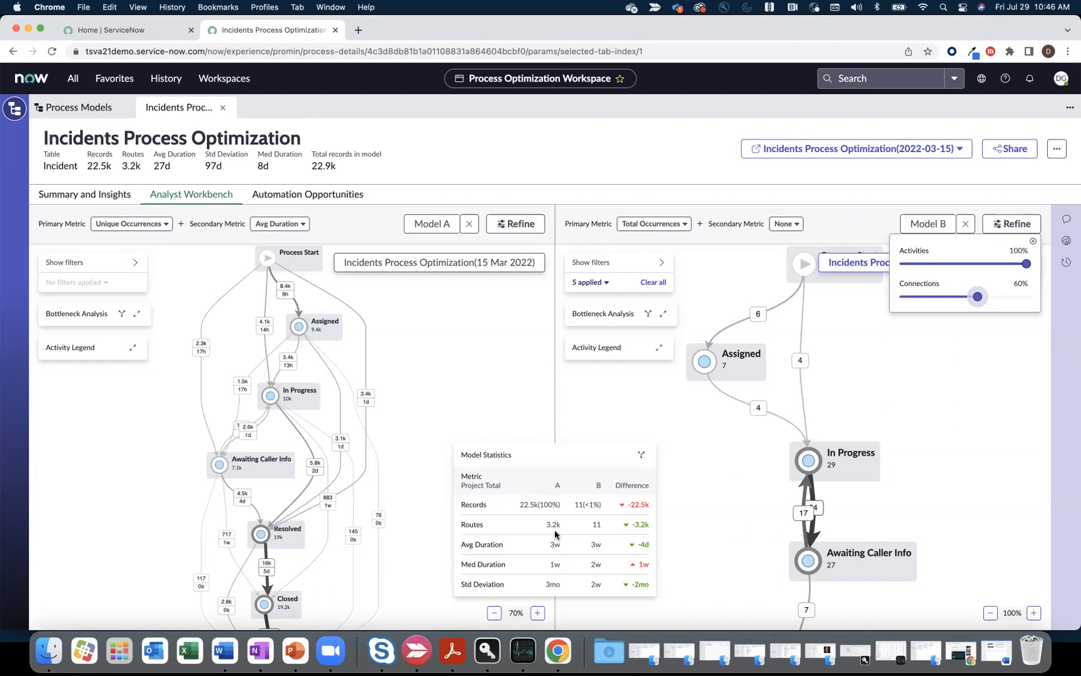
pyautogui.click(964, 225)
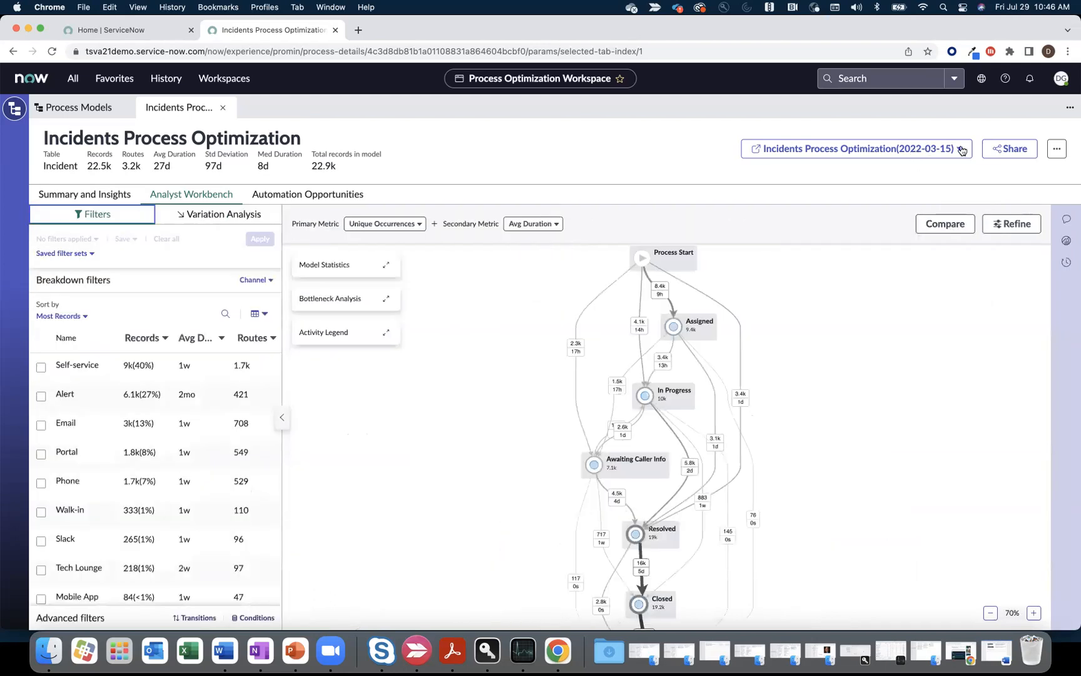
# Check the model version list, and view the Channel breakdown as a bar chart before returning it to the table view
pyautogui.click(962, 150)
pyautogui.click(962, 150)
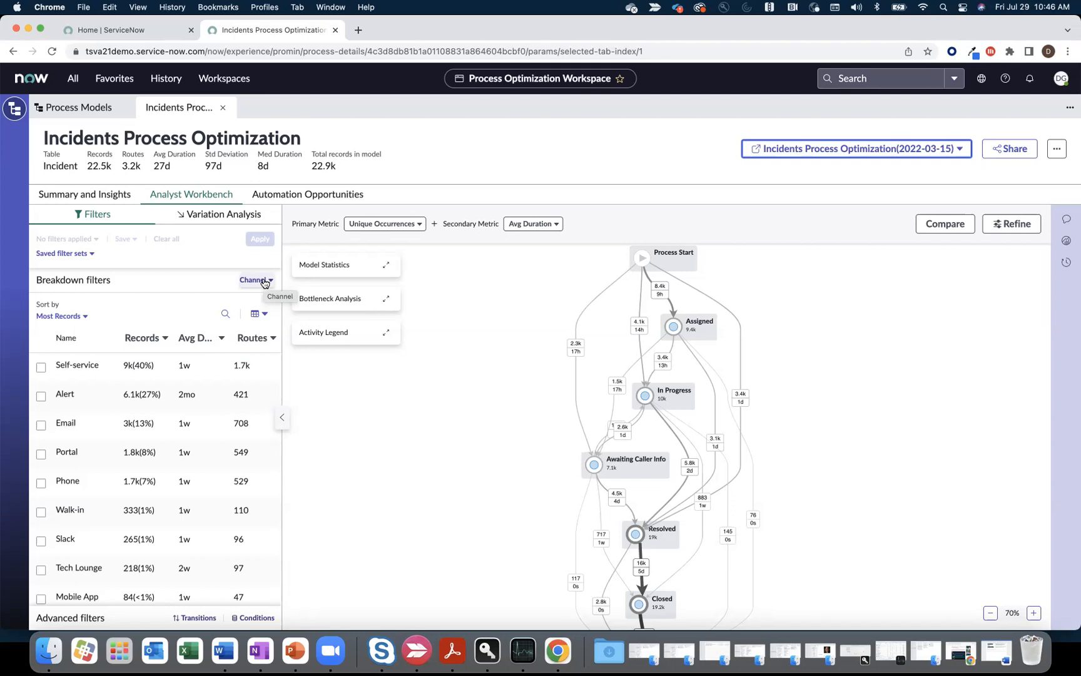
pyautogui.click(267, 315)
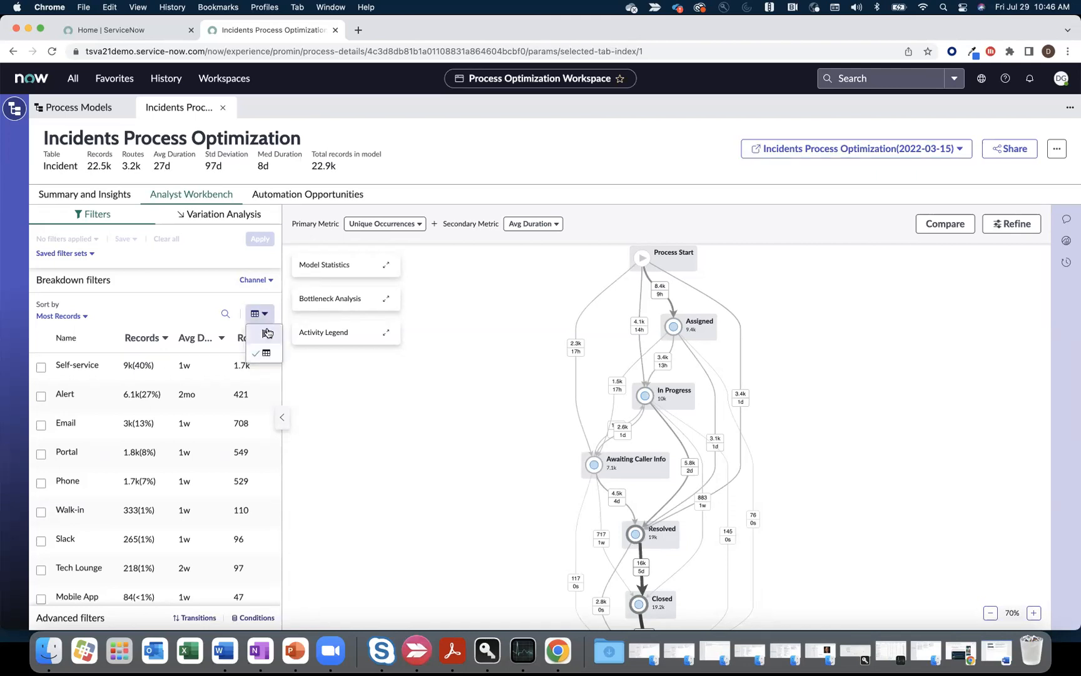
pyautogui.click(267, 332)
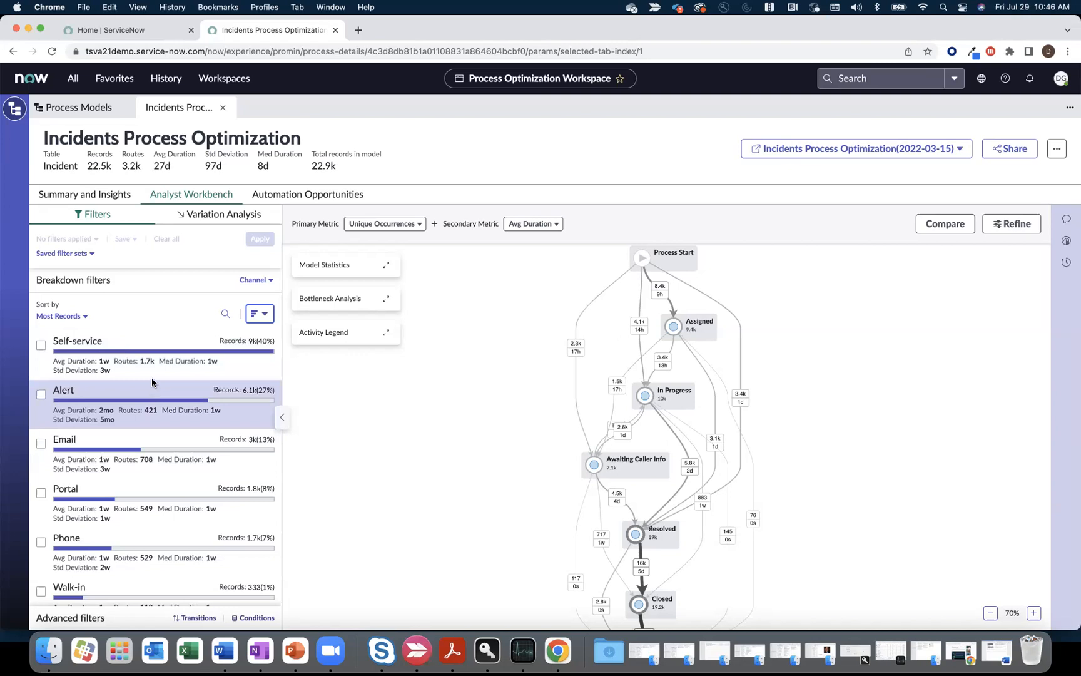
pyautogui.click(265, 315)
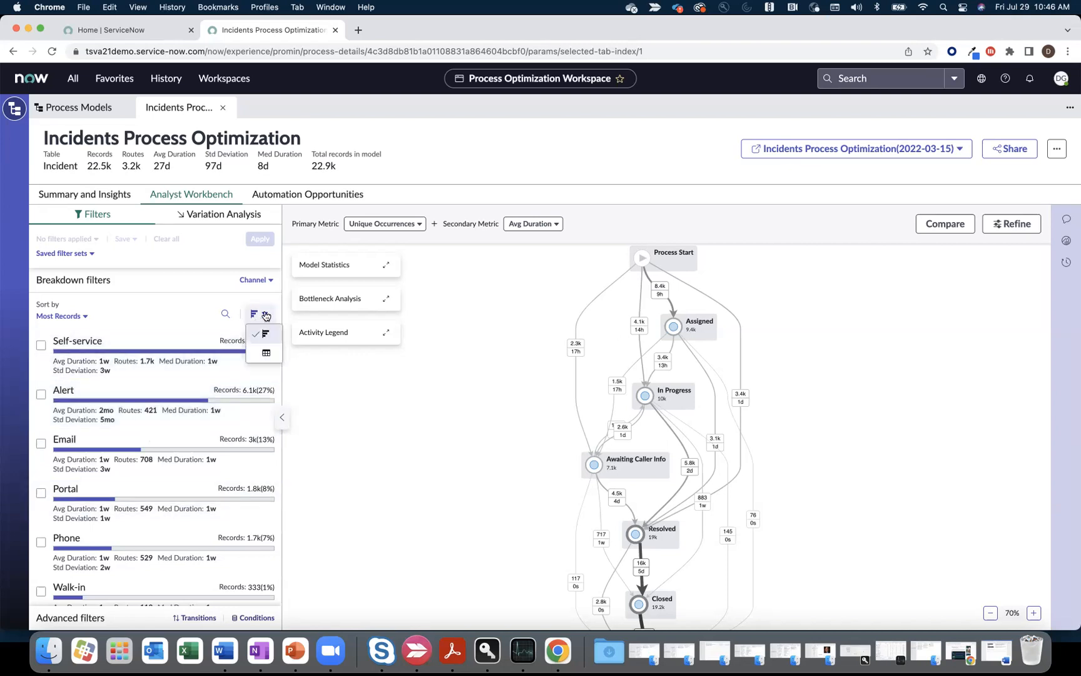
pyautogui.click(267, 349)
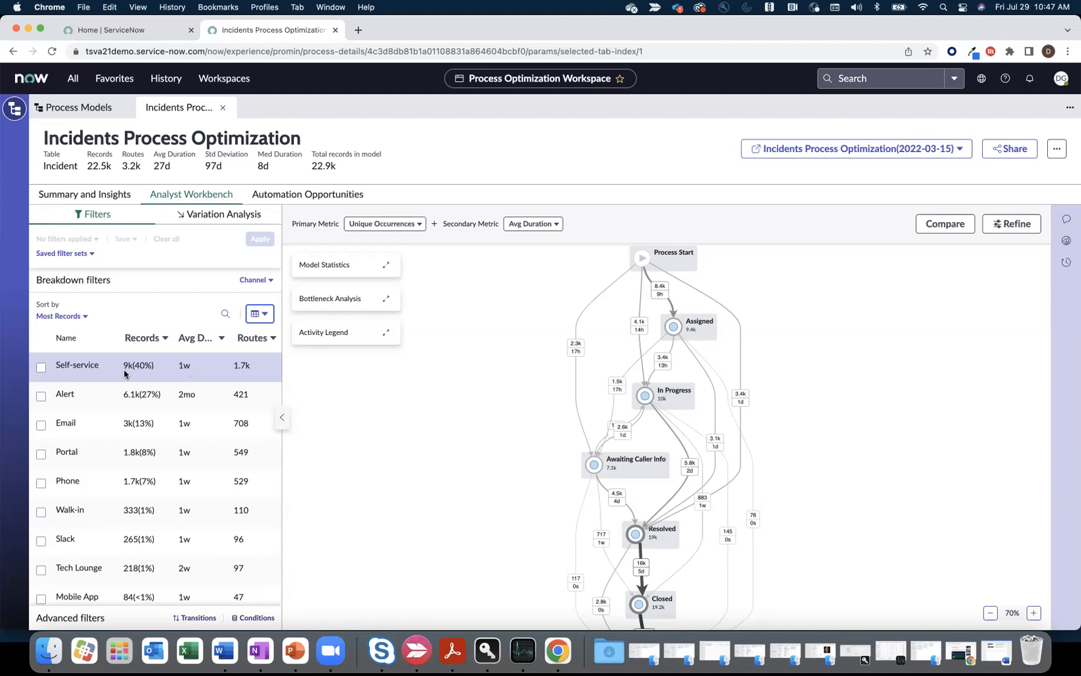
# View the breakdown by Assignment group and return to the Channel breakdown
pyautogui.click(259, 278)
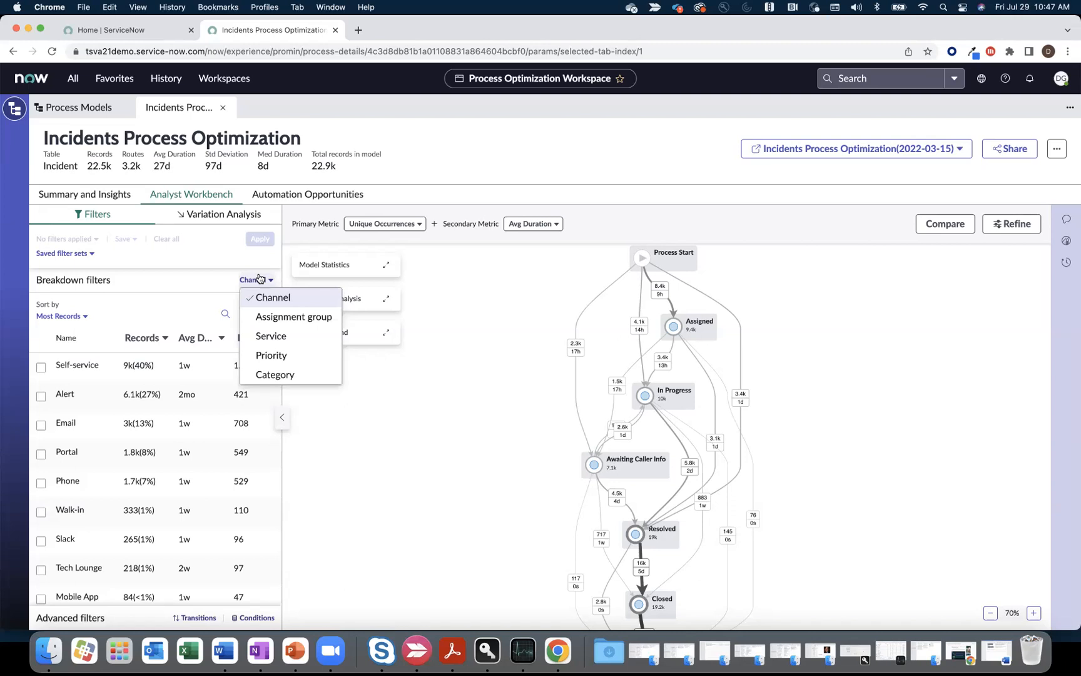
pyautogui.click(289, 325)
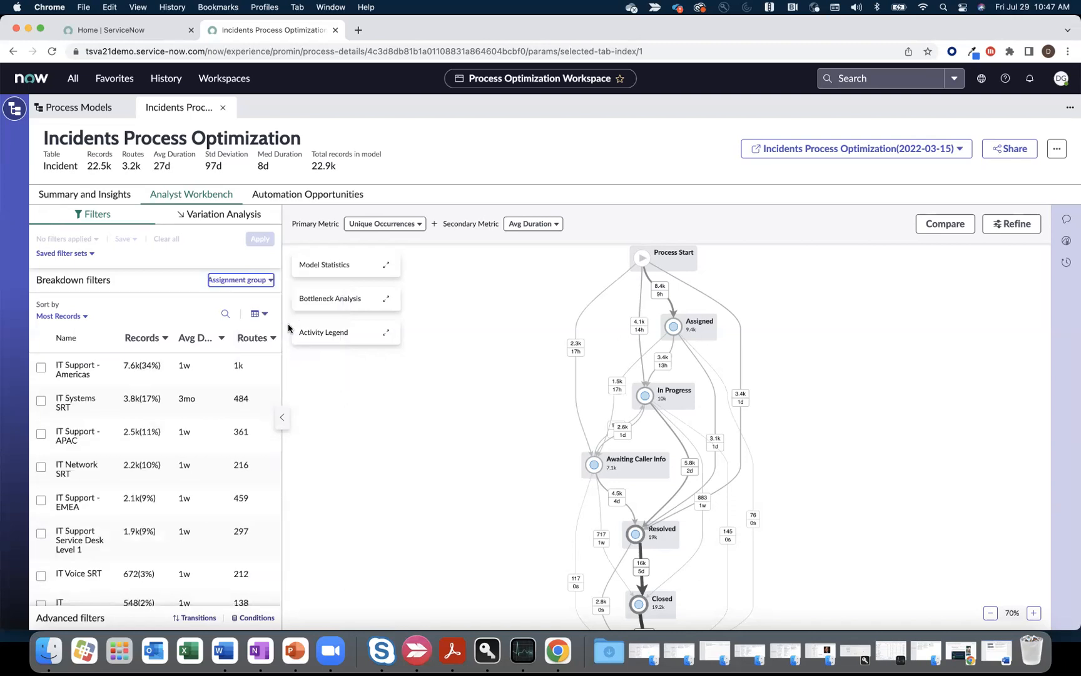
pyautogui.click(269, 286)
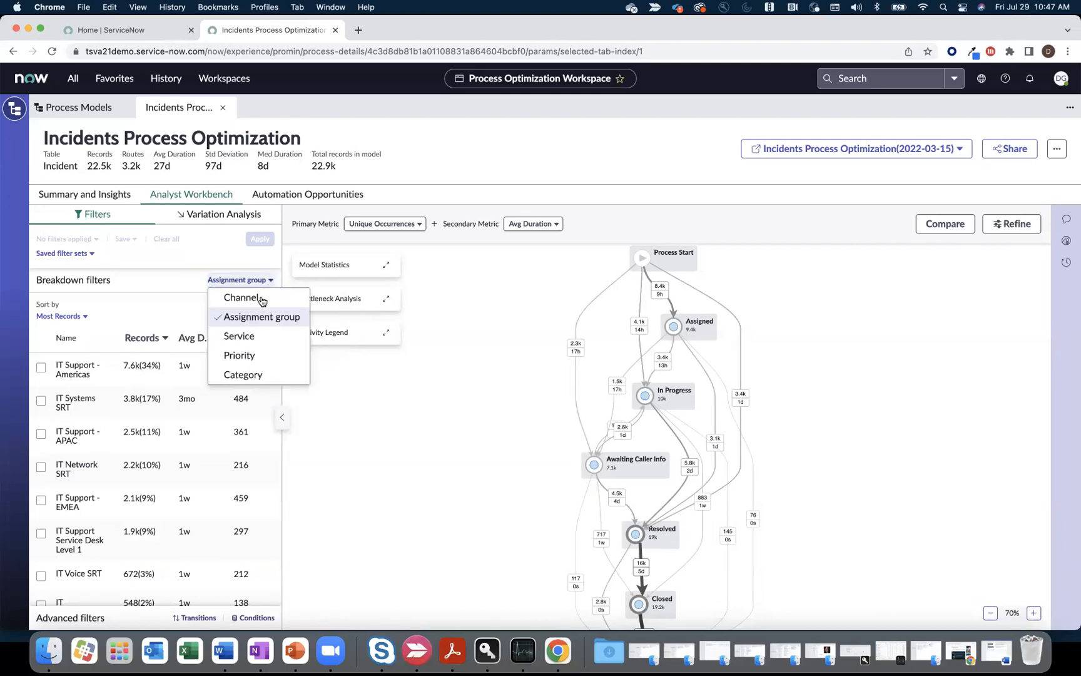
pyautogui.click(261, 298)
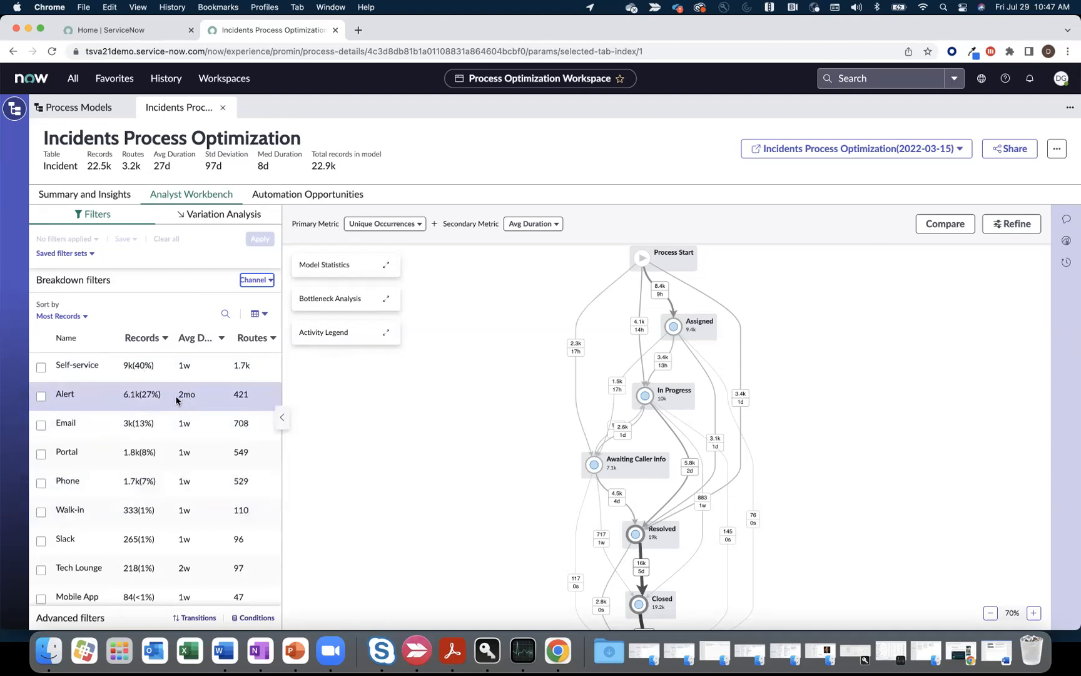
# Filter the process map to the Alert channel and the IT Systems SRT assignment group
pyautogui.click(41, 397)
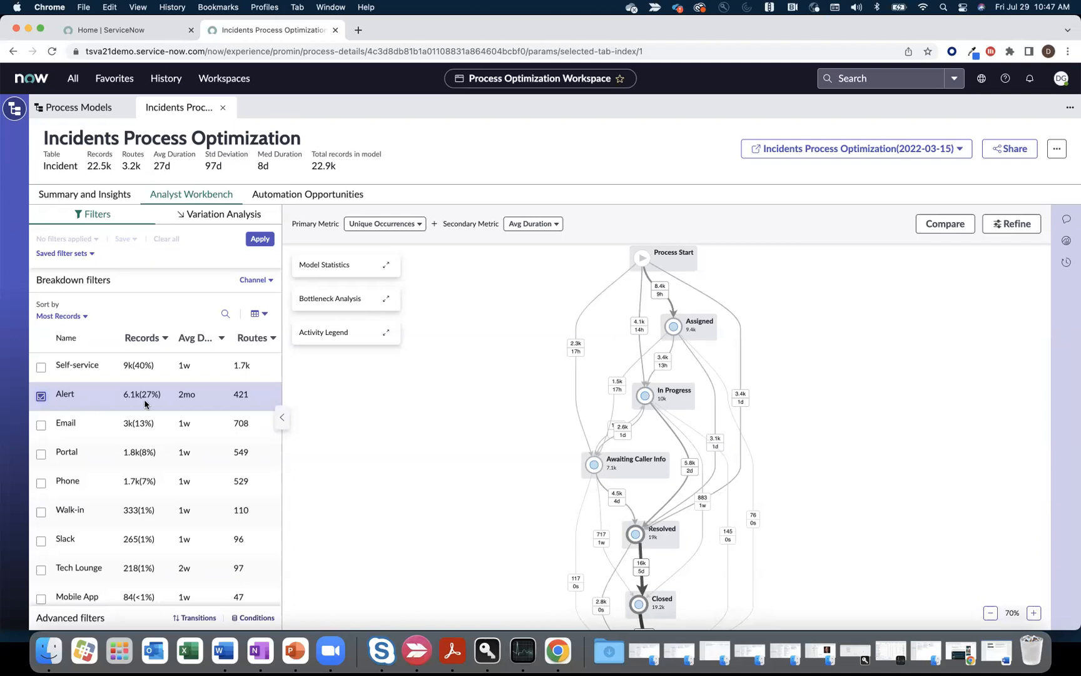
pyautogui.click(265, 246)
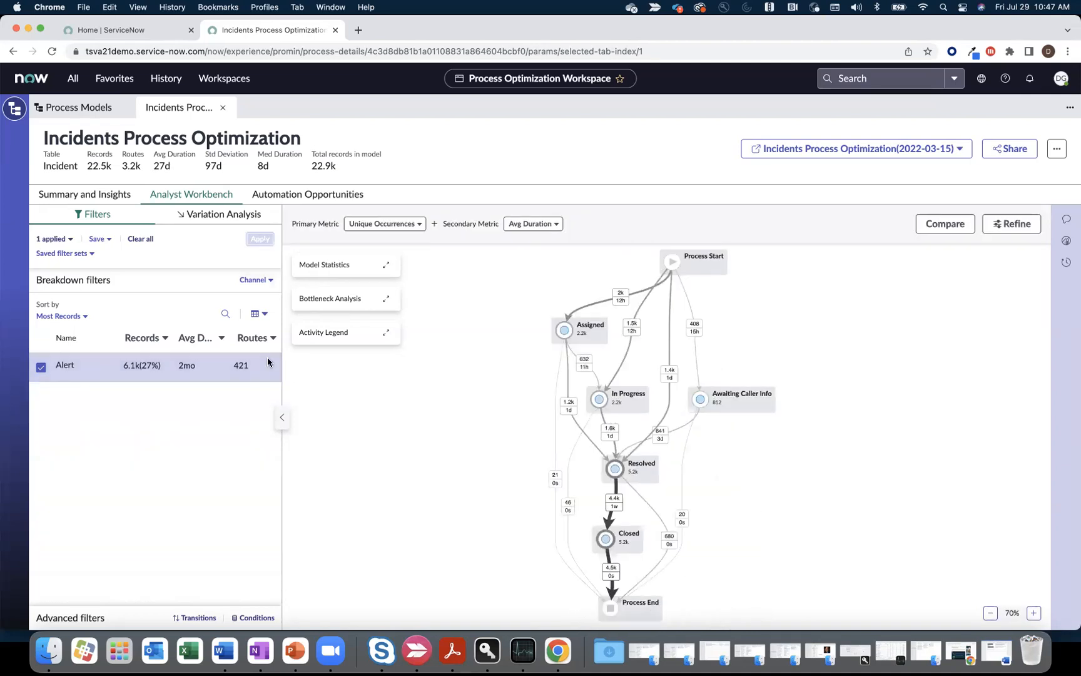
pyautogui.click(255, 279)
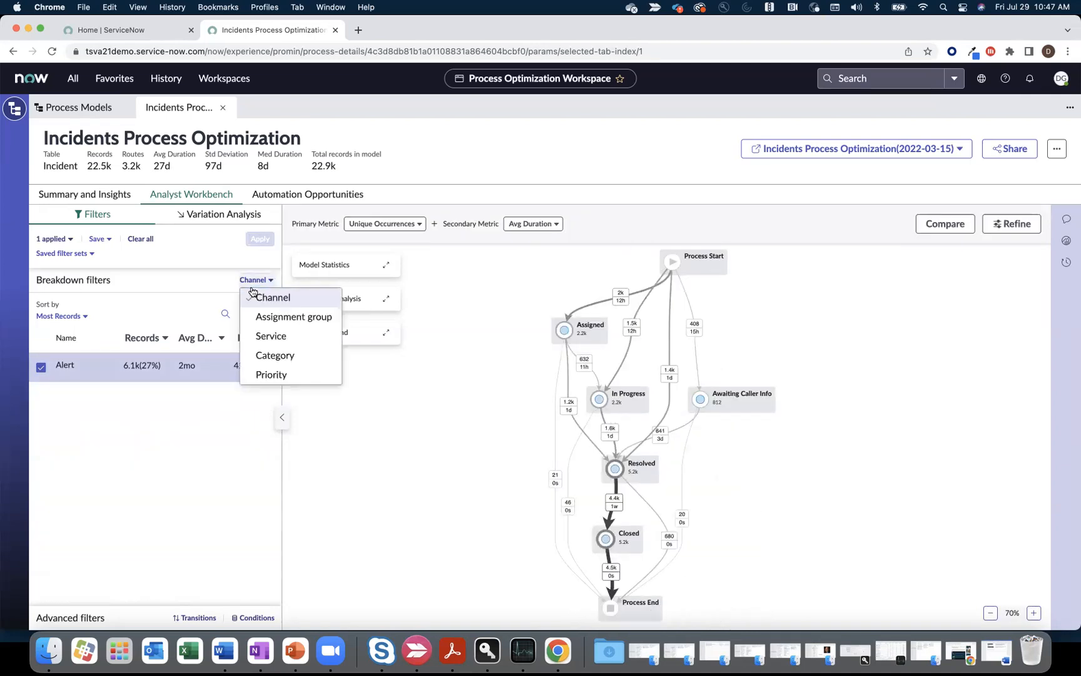
pyautogui.click(274, 315)
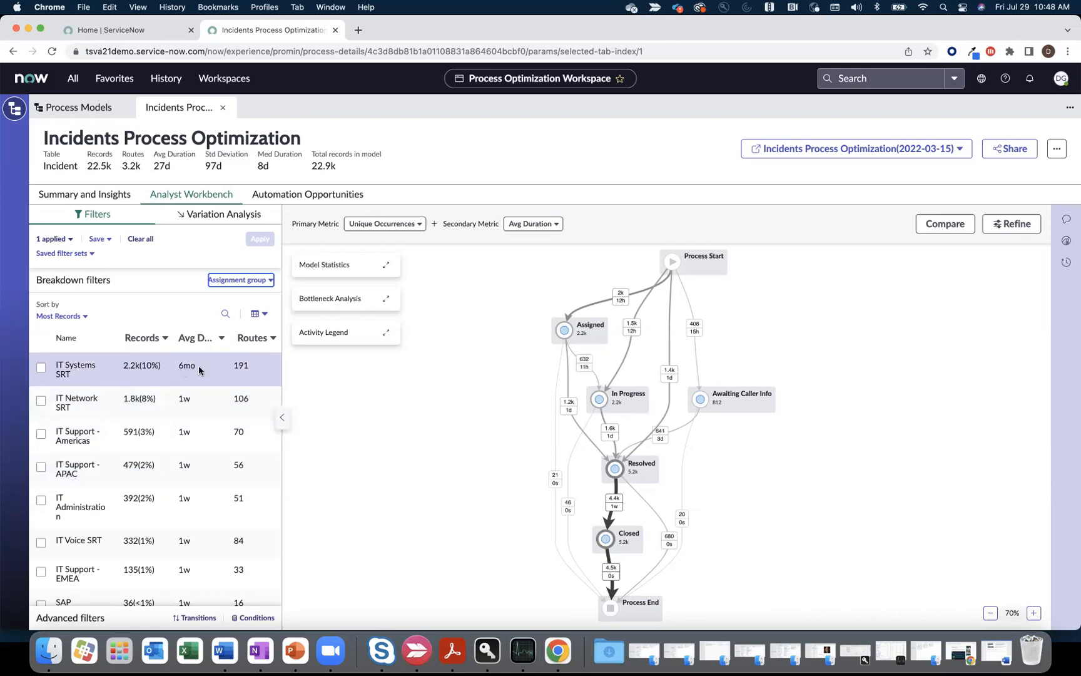
pyautogui.click(40, 370)
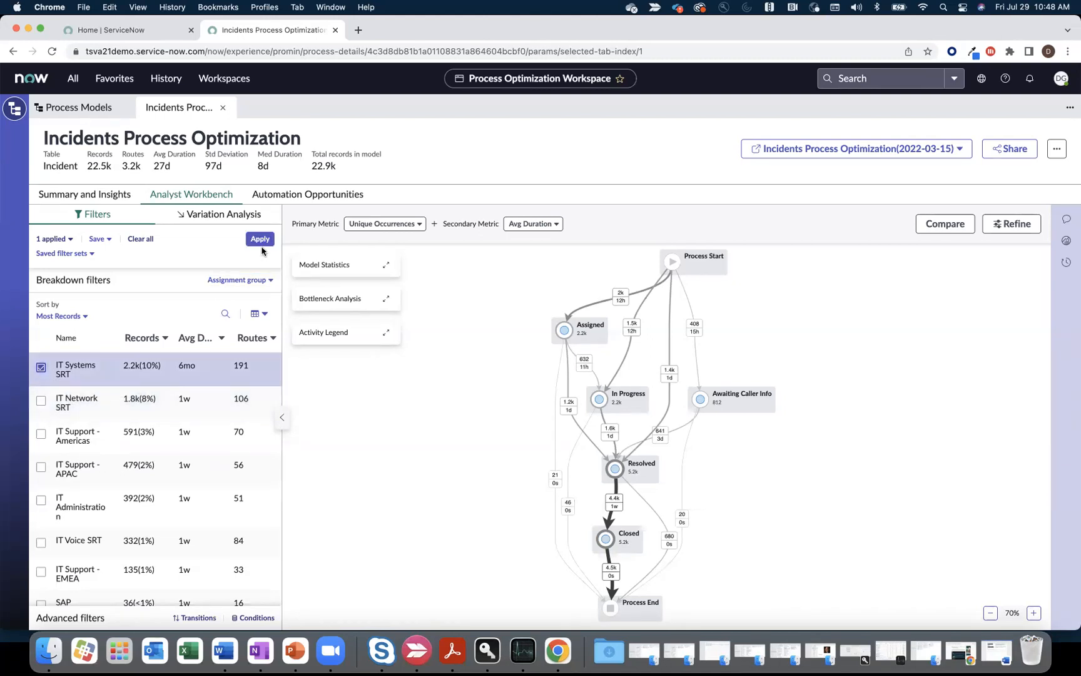
pyautogui.click(261, 243)
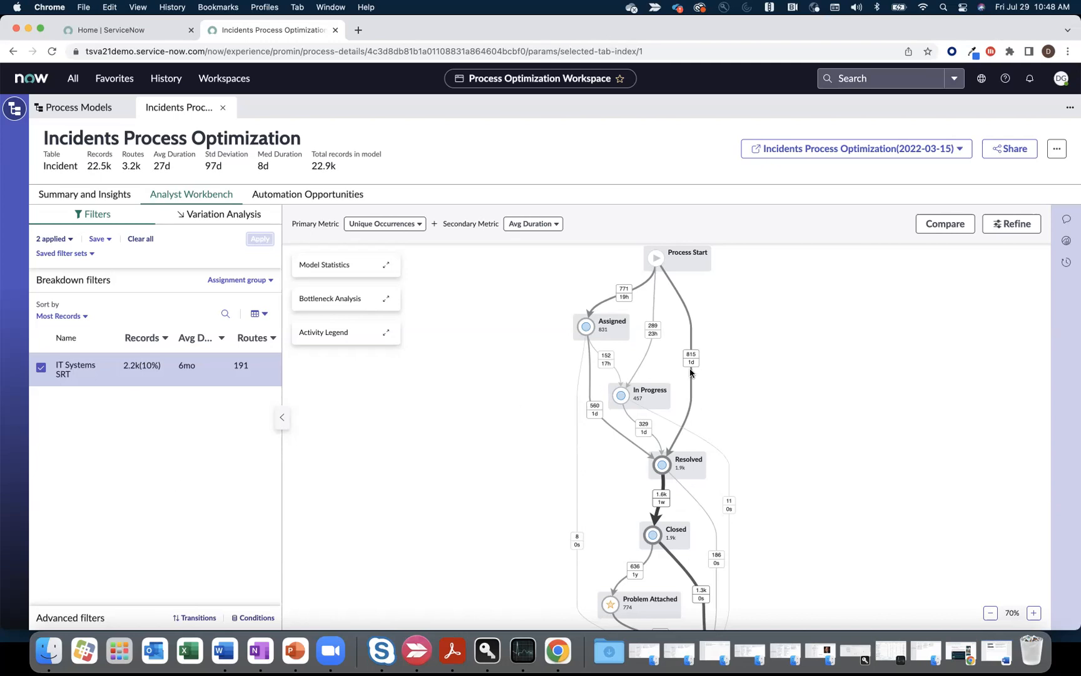
# Open the variation analysis to view the routes of the filtered process map
pyautogui.scroll(-3, 690, 371)
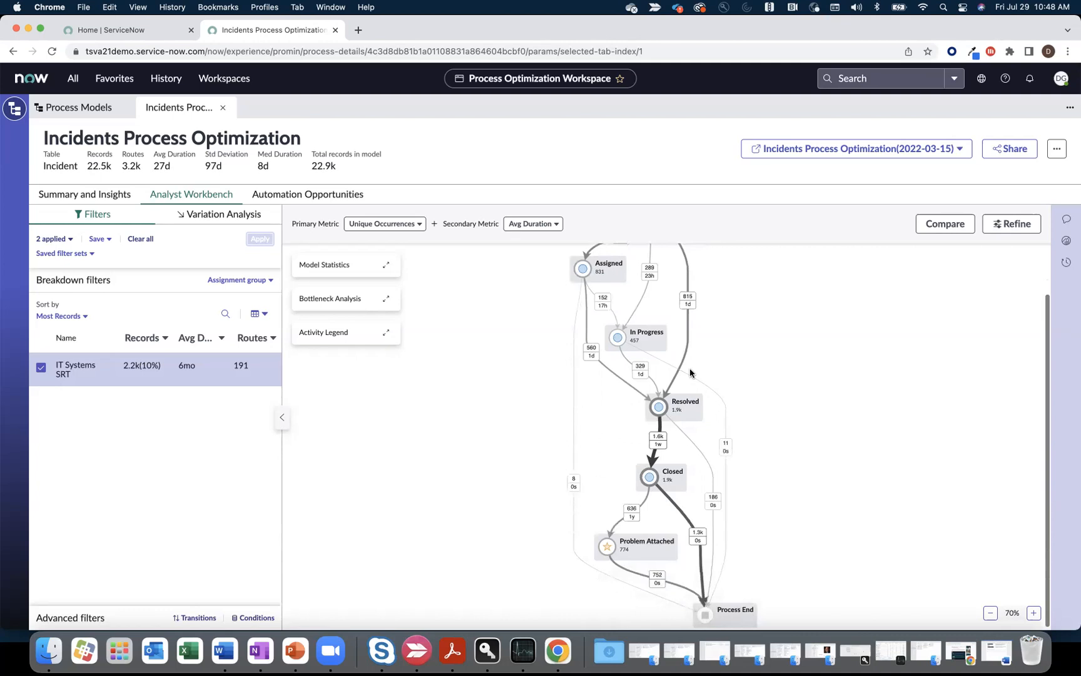
pyautogui.click(226, 220)
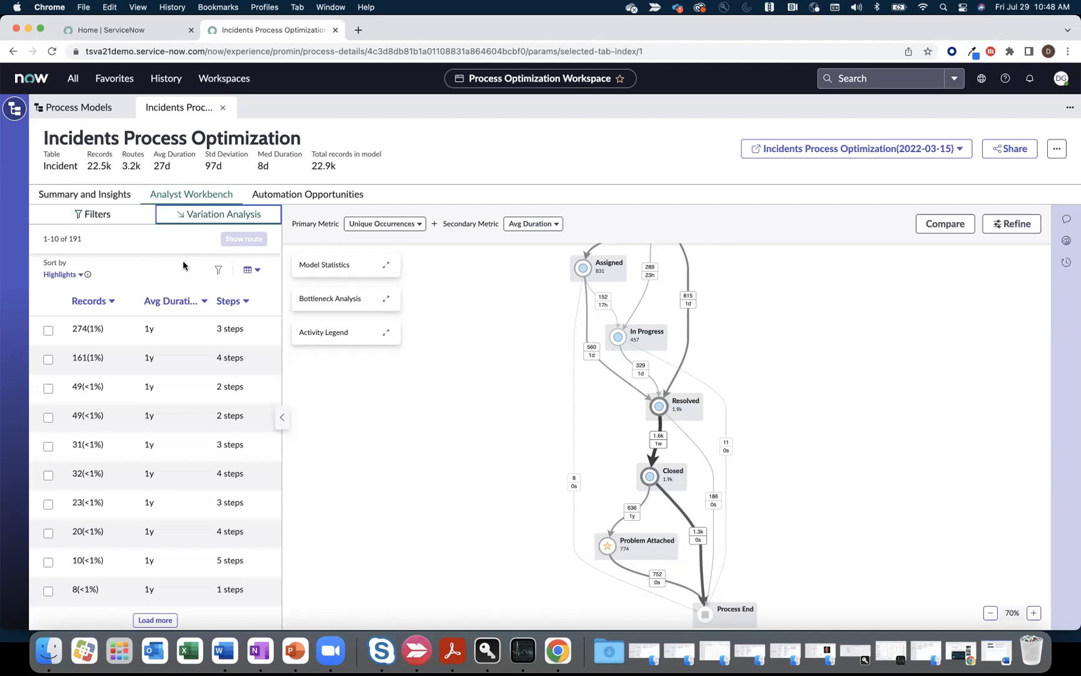
pyautogui.scroll(2, 414, 389)
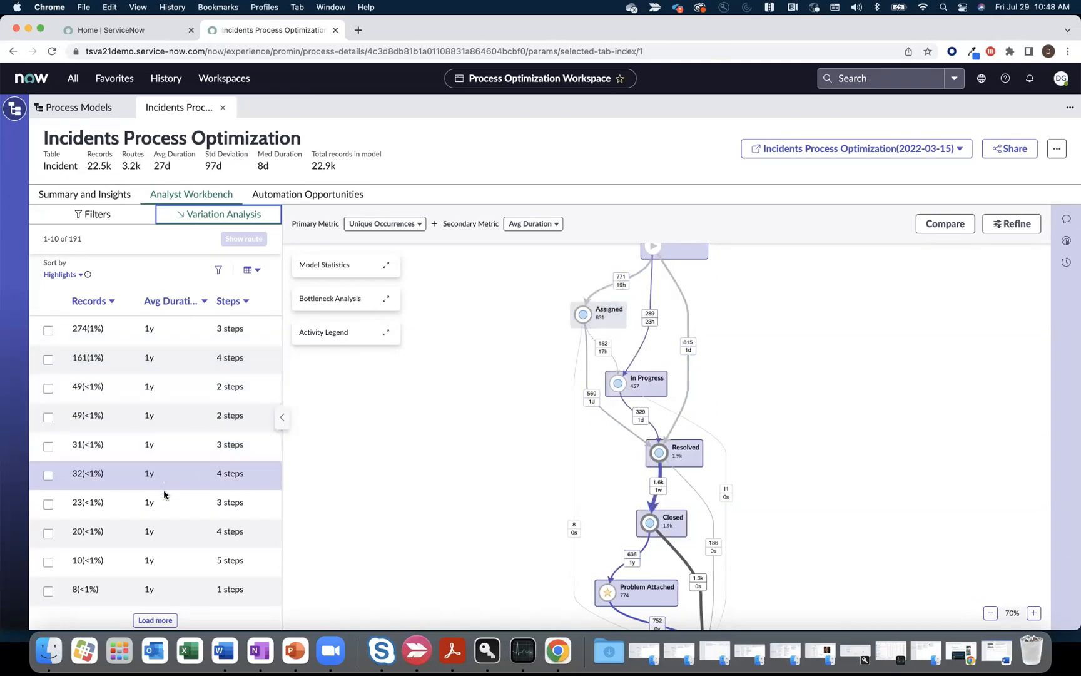
# Sort the route variations by Most Records, and change the sorting to Longest Avg Duration
pyautogui.click(81, 275)
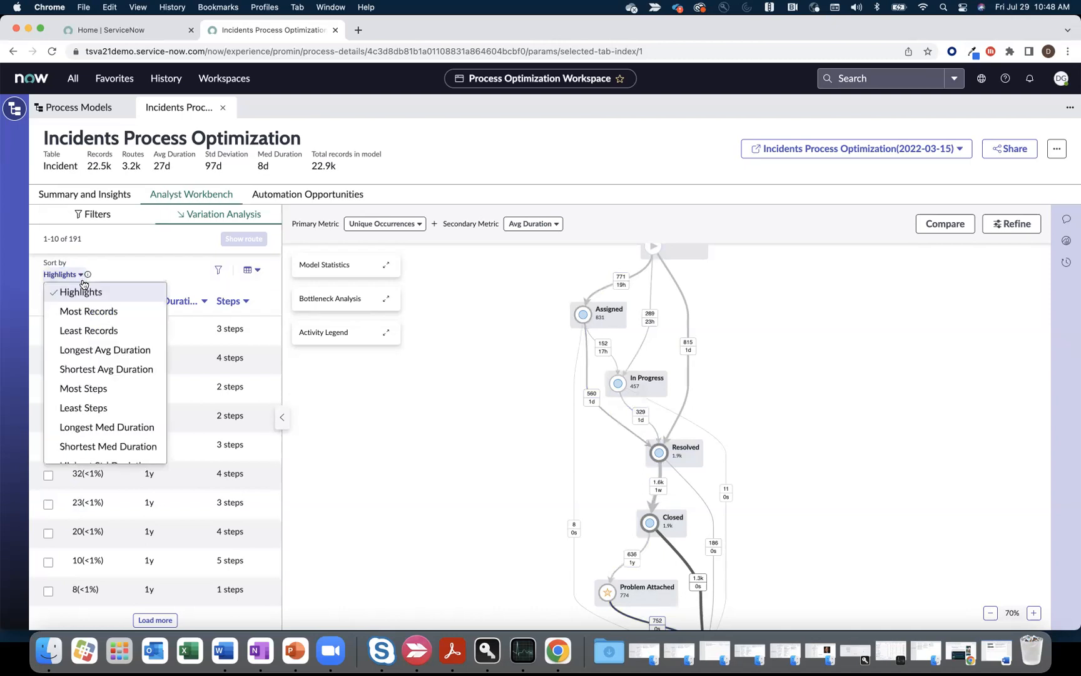
pyautogui.click(87, 309)
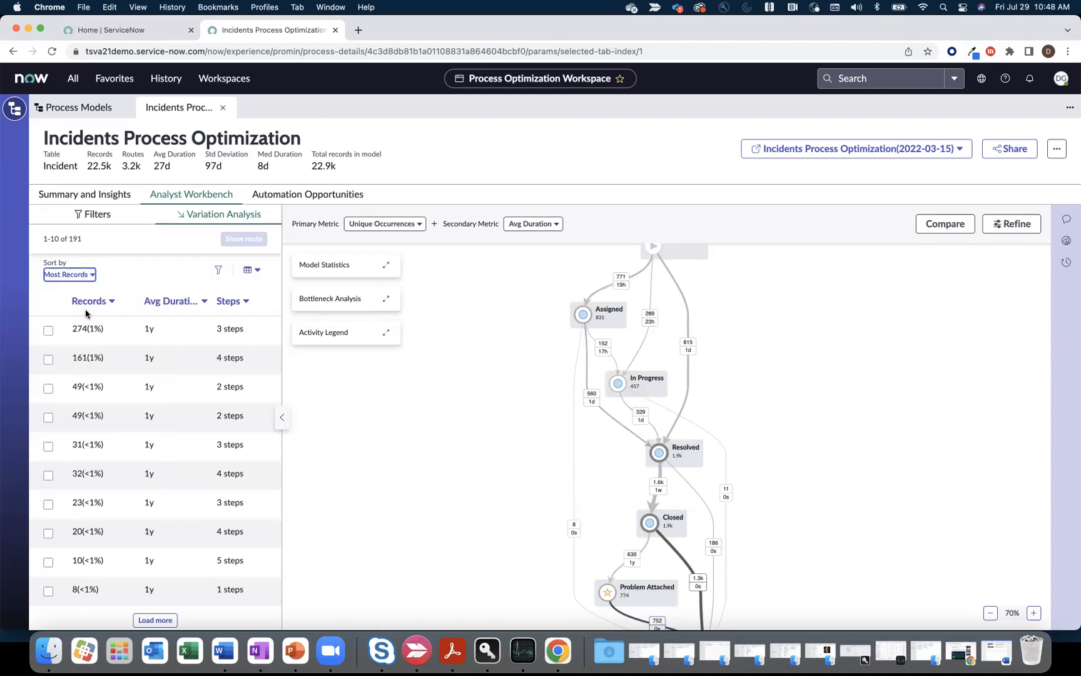
pyautogui.click(87, 276)
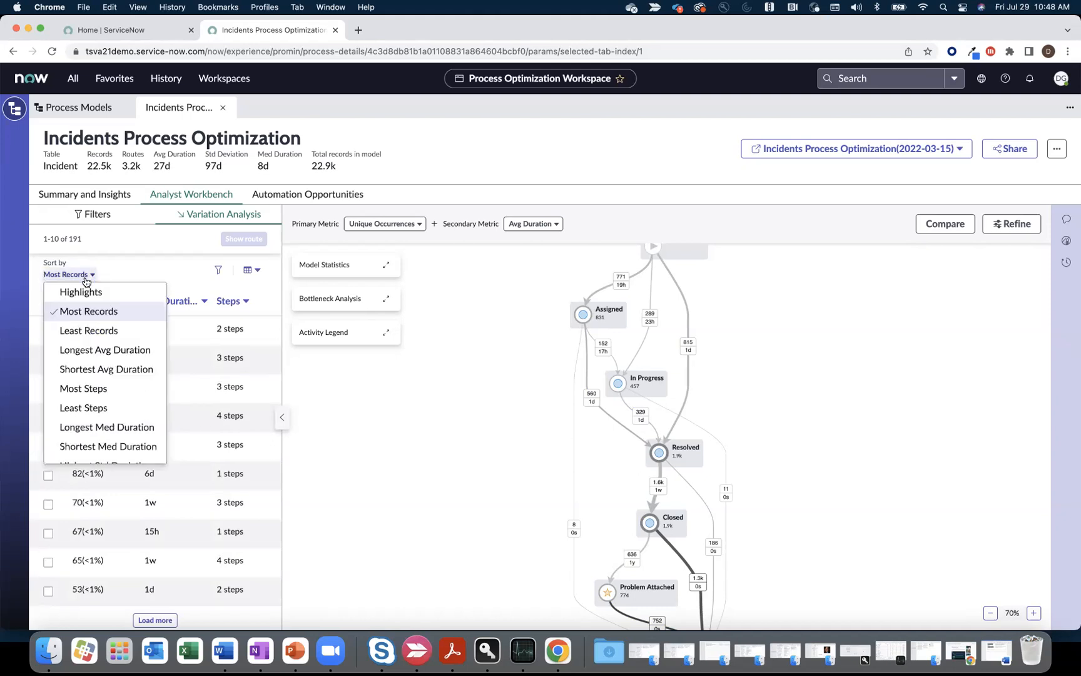
pyautogui.click(89, 350)
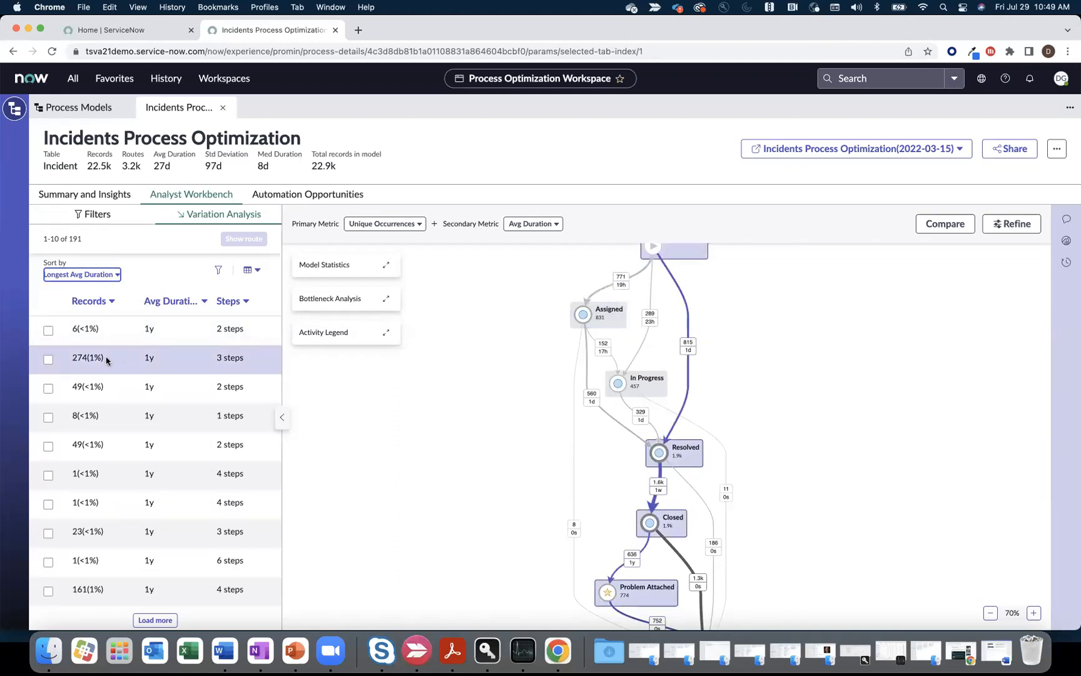
# Show only the three-step route with 274 records on the map, and check the details of its Closed to Problem Attached transition
pyautogui.click(48, 359)
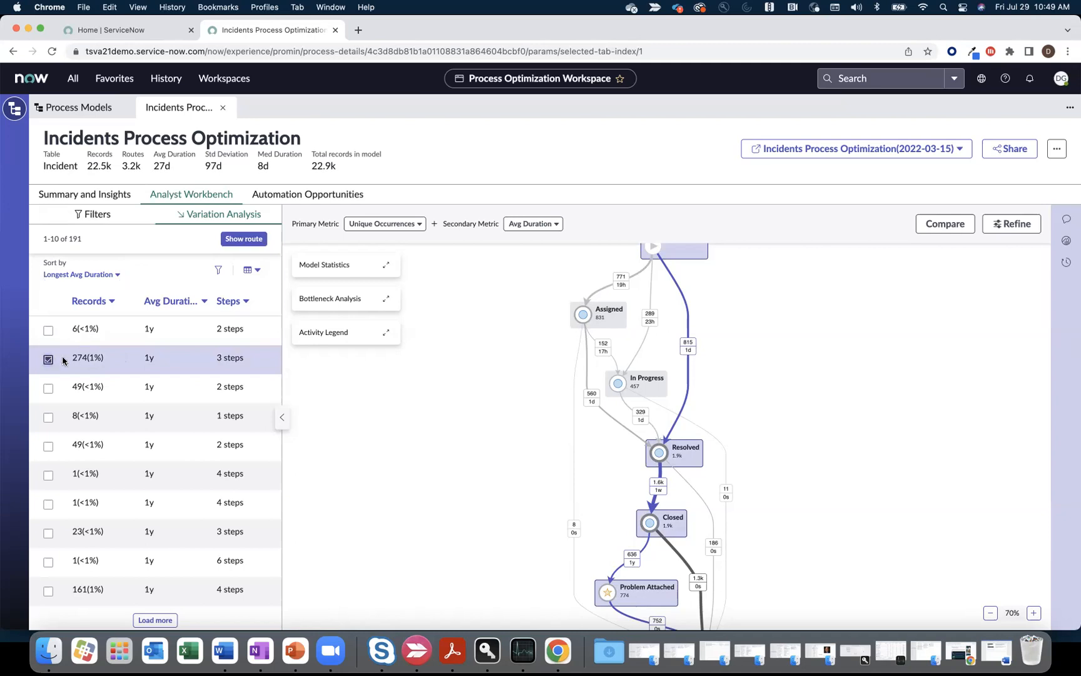
pyautogui.click(244, 239)
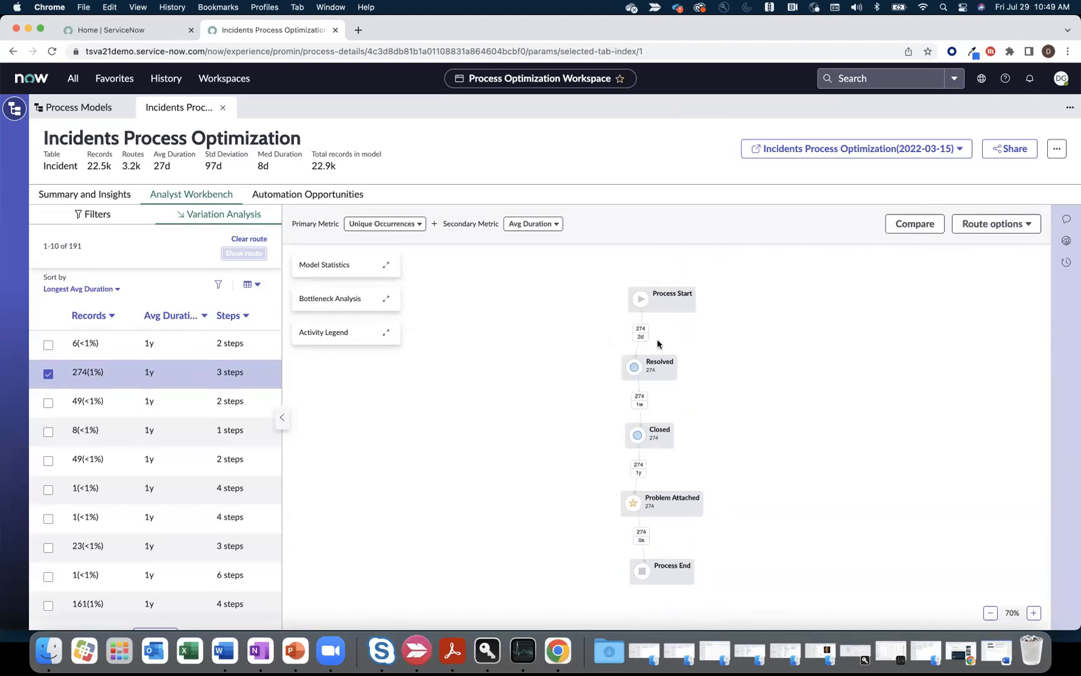
pyautogui.click(638, 469)
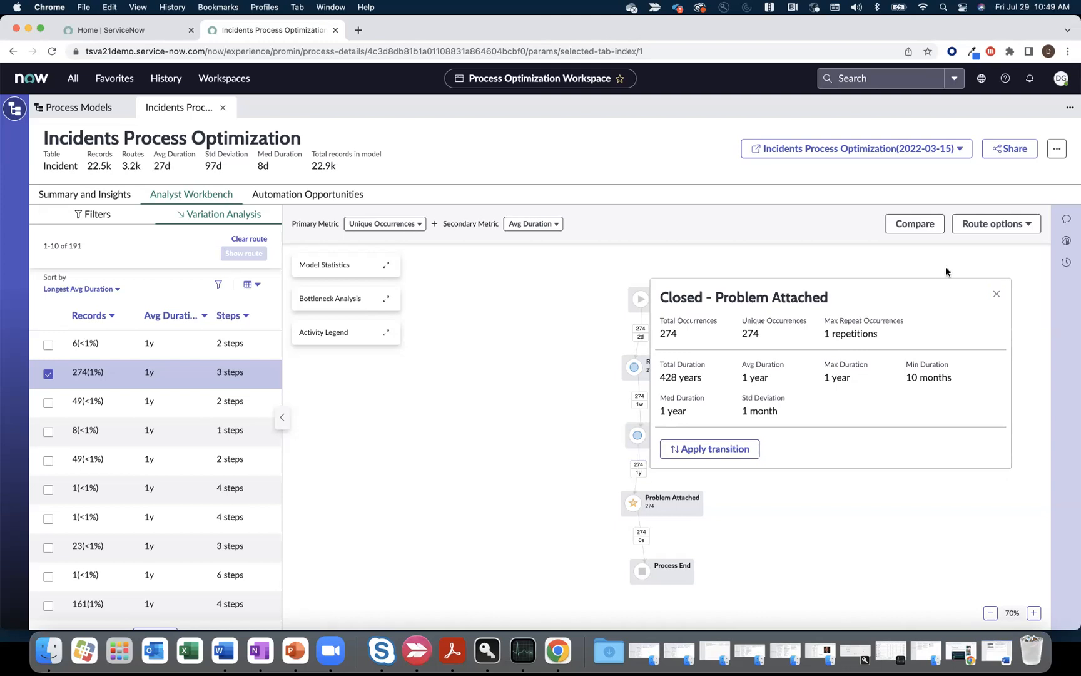
pyautogui.click(995, 294)
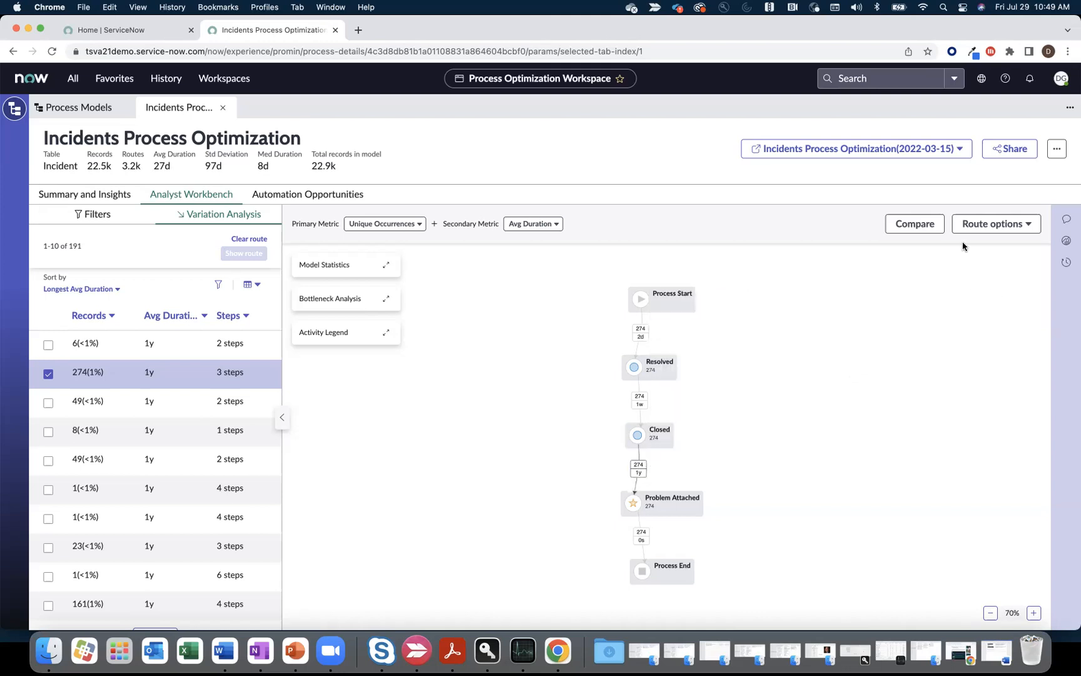
# Show the route's incident records in a new tab, look through the list and close the tab
pyautogui.click(1022, 226)
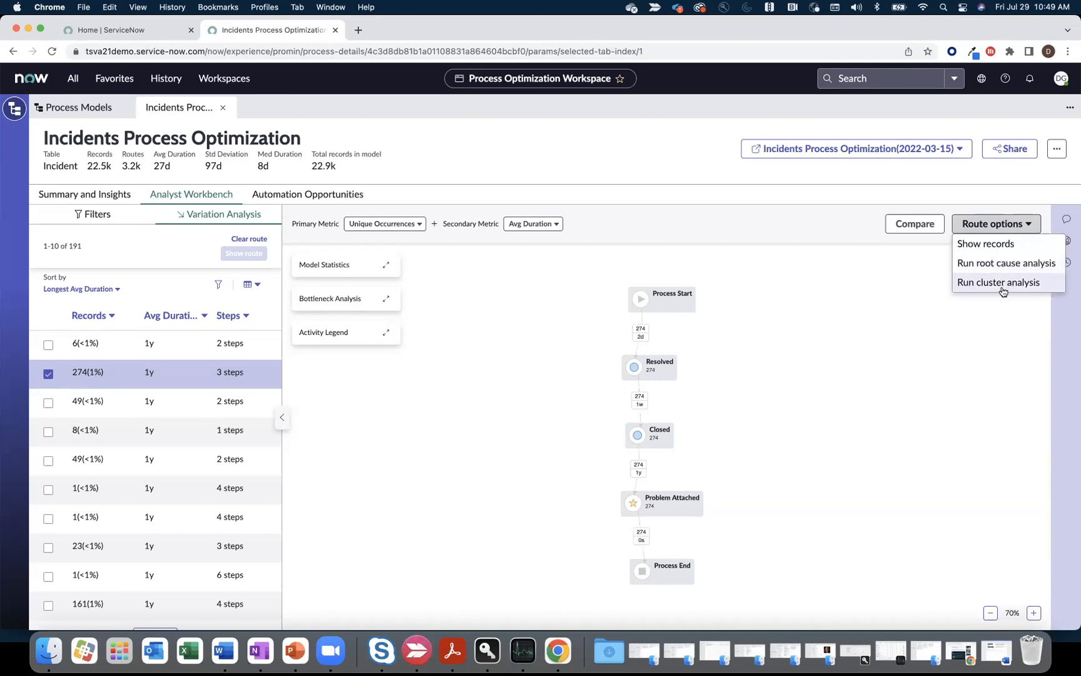
pyautogui.click(993, 248)
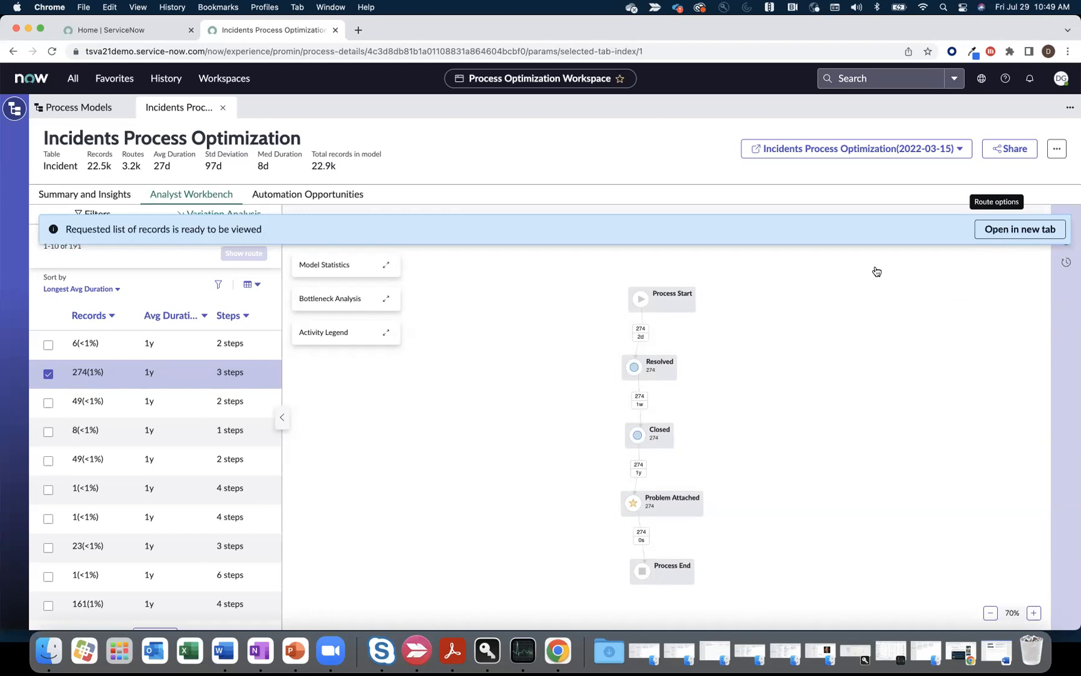
pyautogui.click(1019, 229)
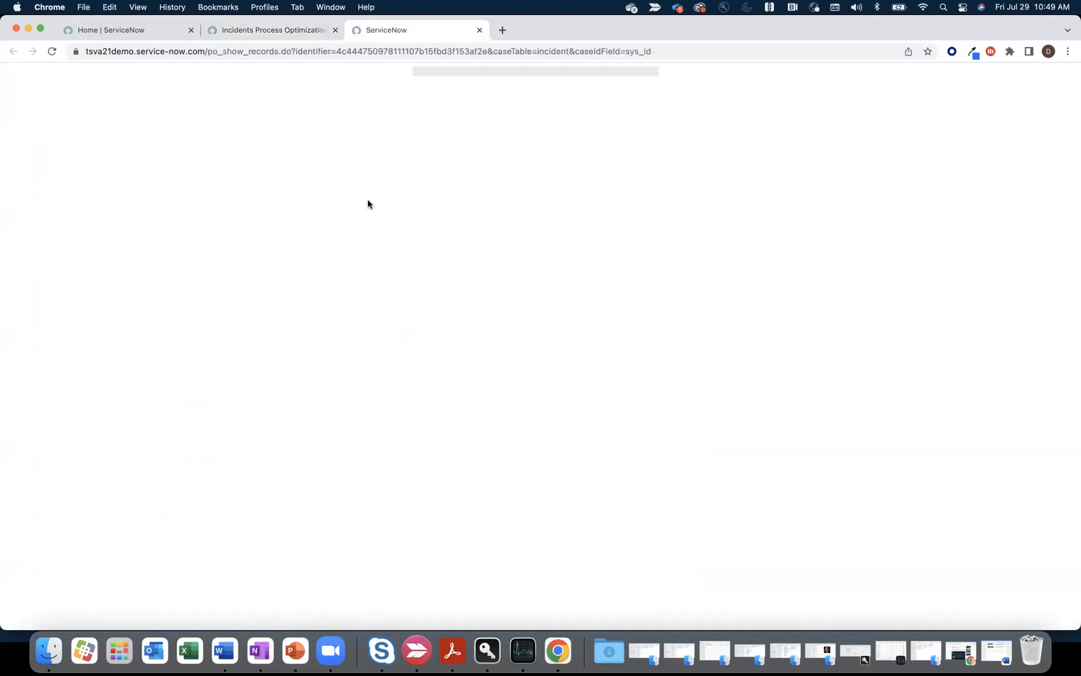
pyautogui.scroll(-5, 368, 225)
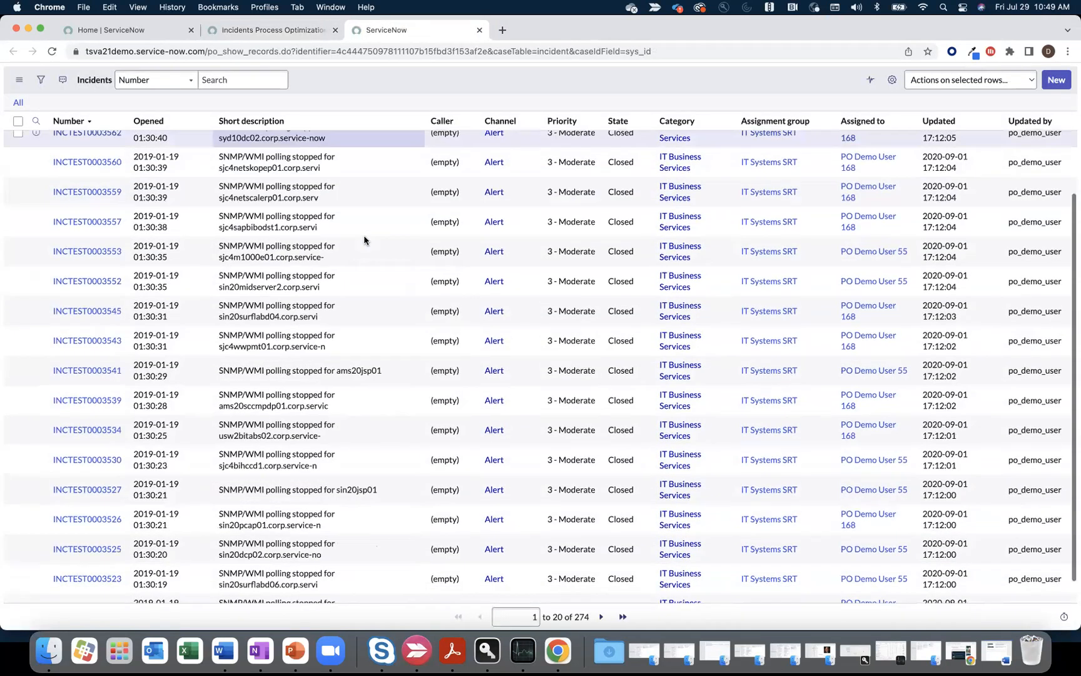
pyautogui.scroll(5, 363, 235)
pyautogui.moveTo(890, 28); pyautogui.dragTo(891, 82)
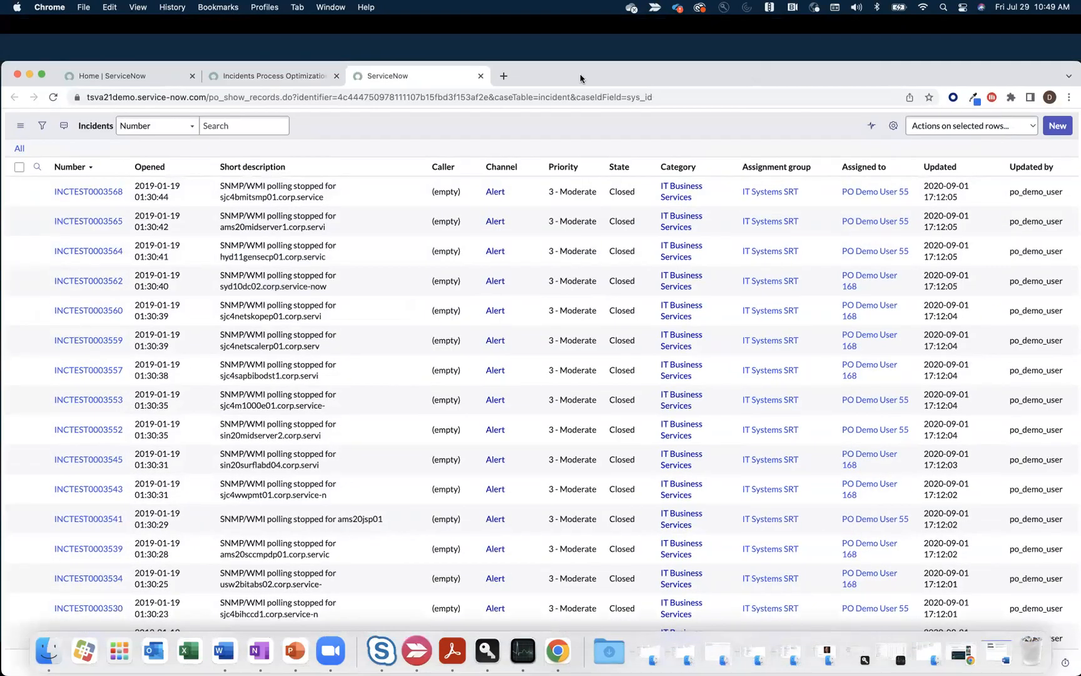
pyautogui.click(479, 76)
pyautogui.moveTo(669, 72); pyautogui.dragTo(668, 51)
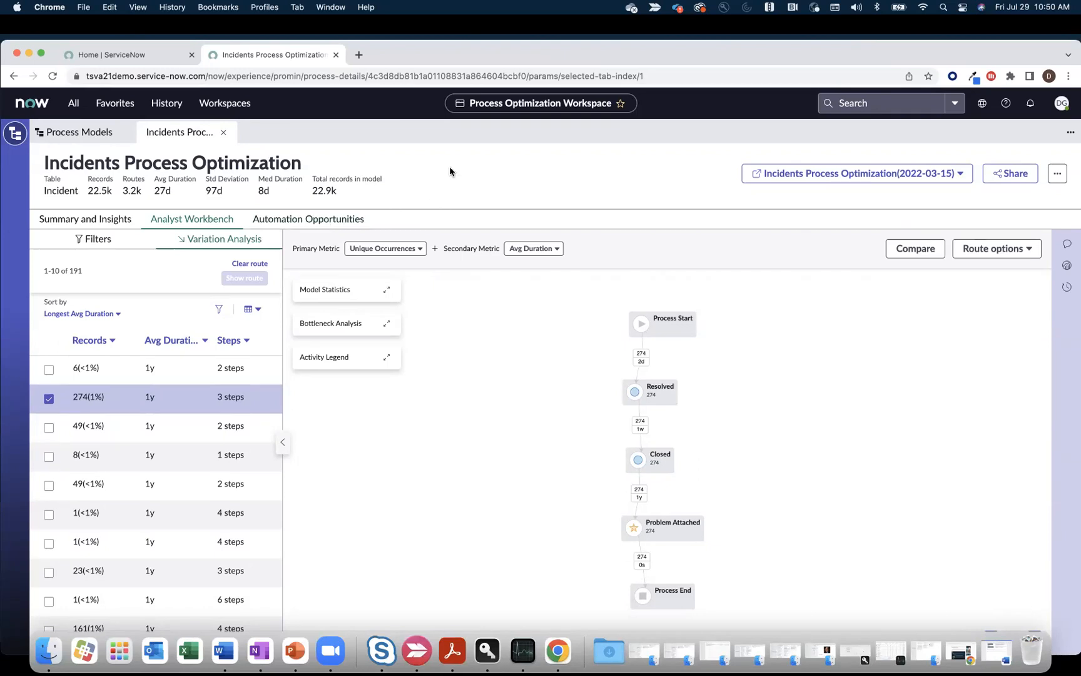
# Switch to the PowerPoint slide show at the Questions slide
pyautogui.click(295, 651)
pyautogui.click(388, 526)
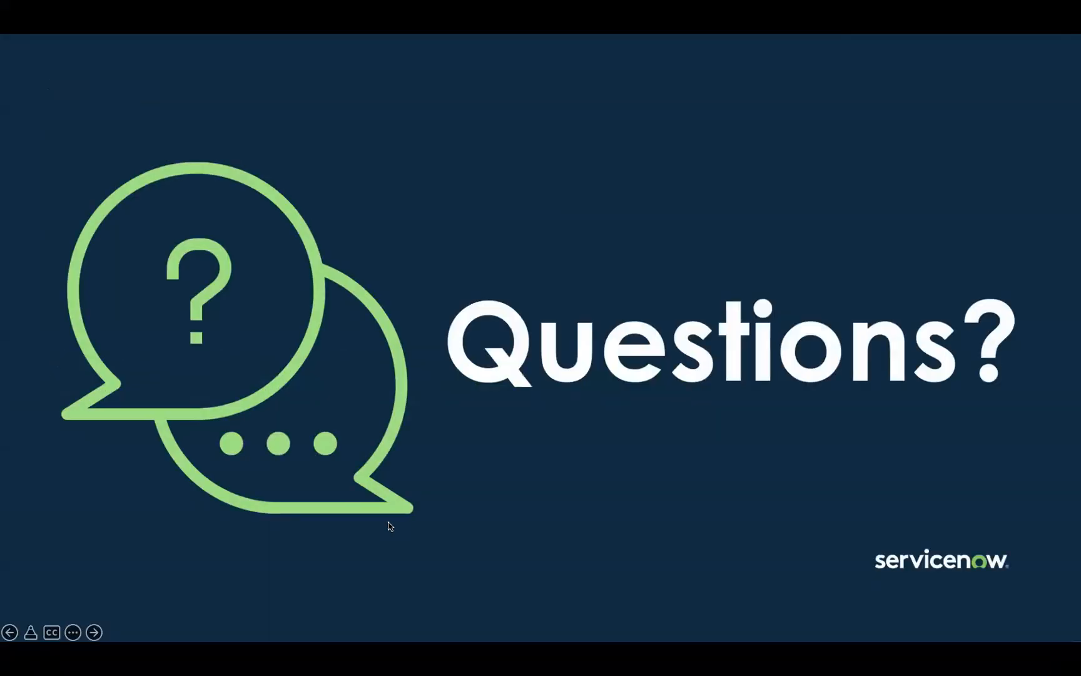